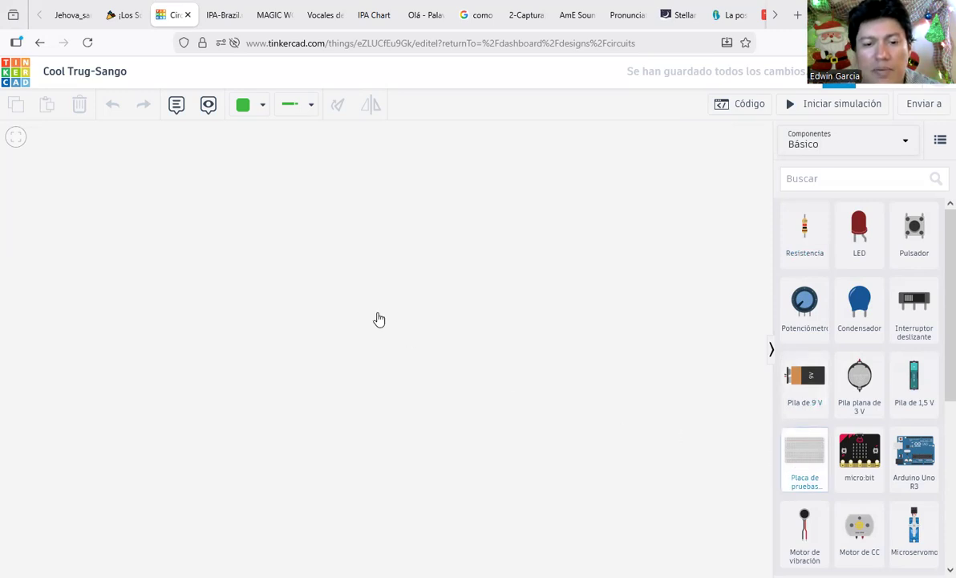
Step: Add the small breadboard (Placa de pruebas pequeña), cancel stray wires, and drag it toward the centre
click(675, 397)
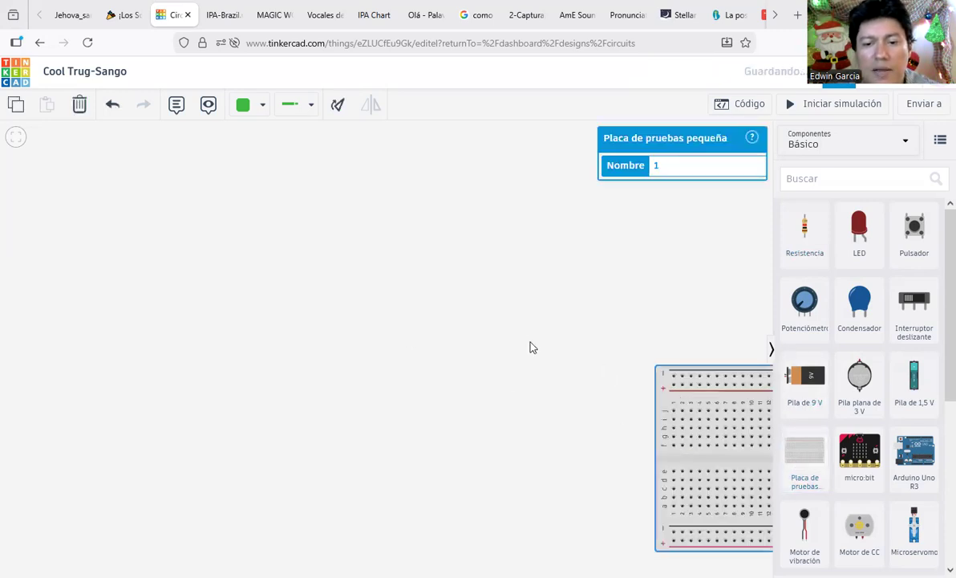
click(638, 347)
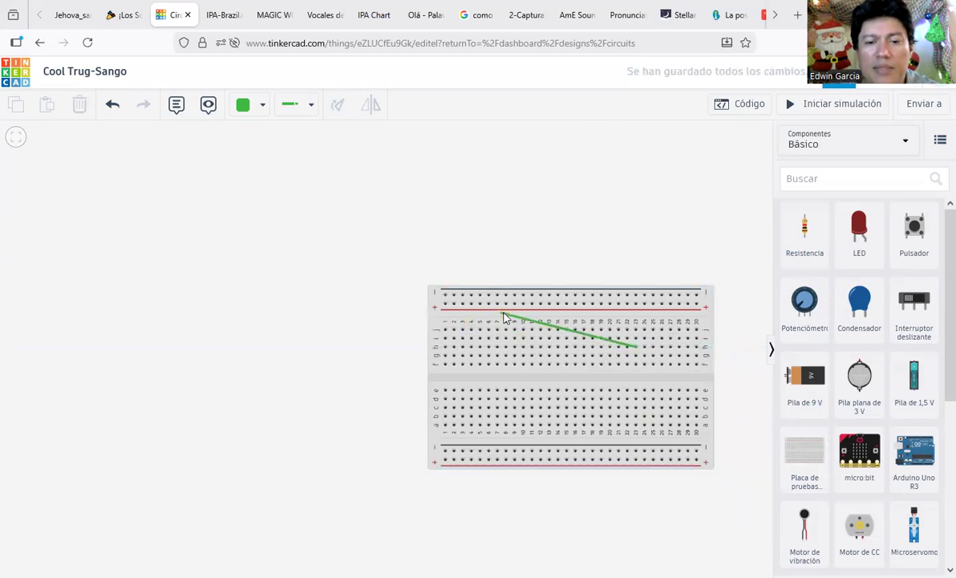
key(Escape)
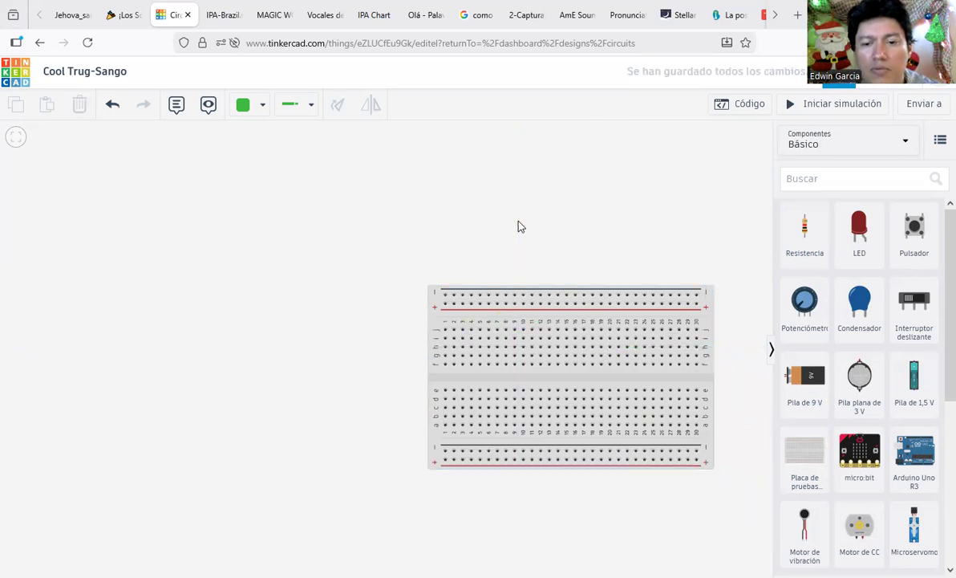
click(651, 316)
click(564, 276)
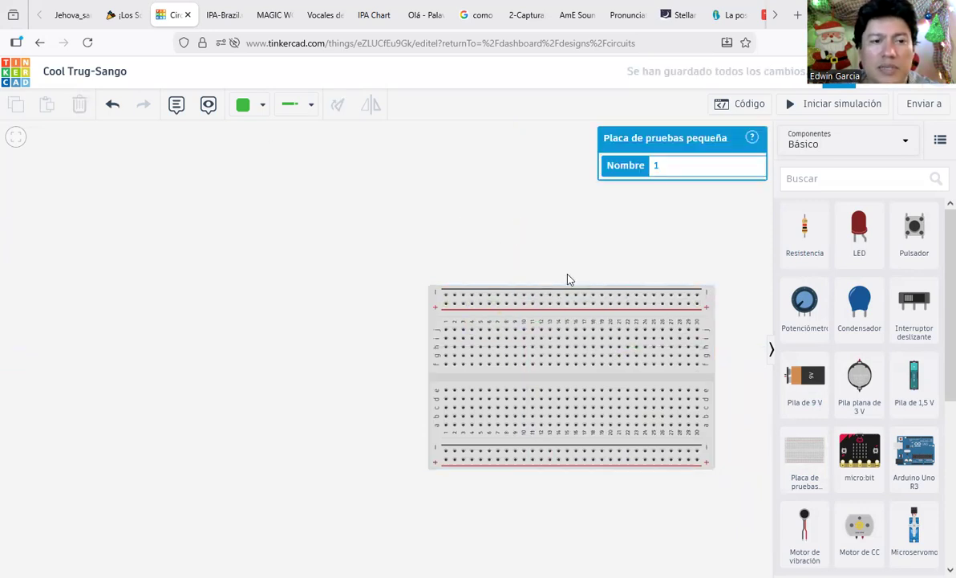
click(677, 330)
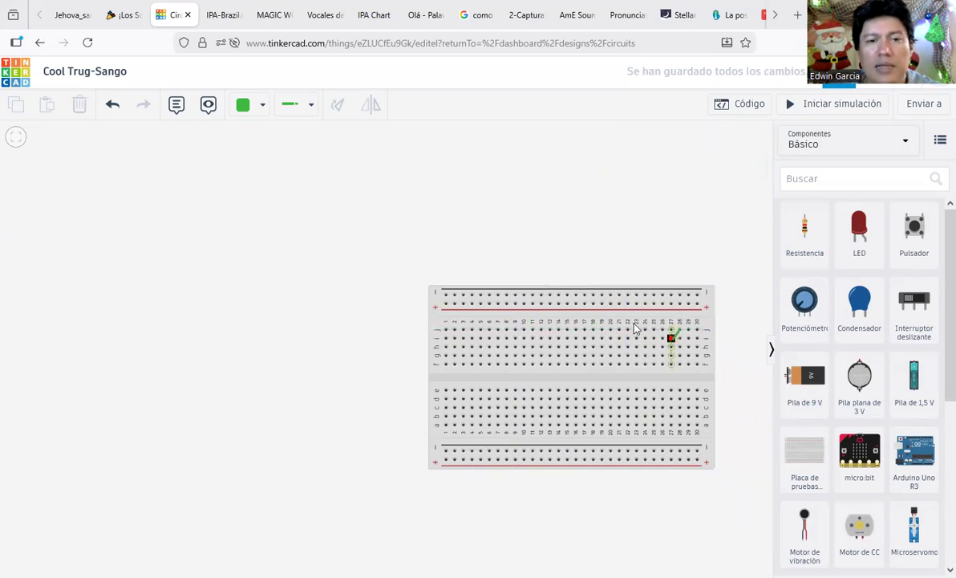
click(292, 106)
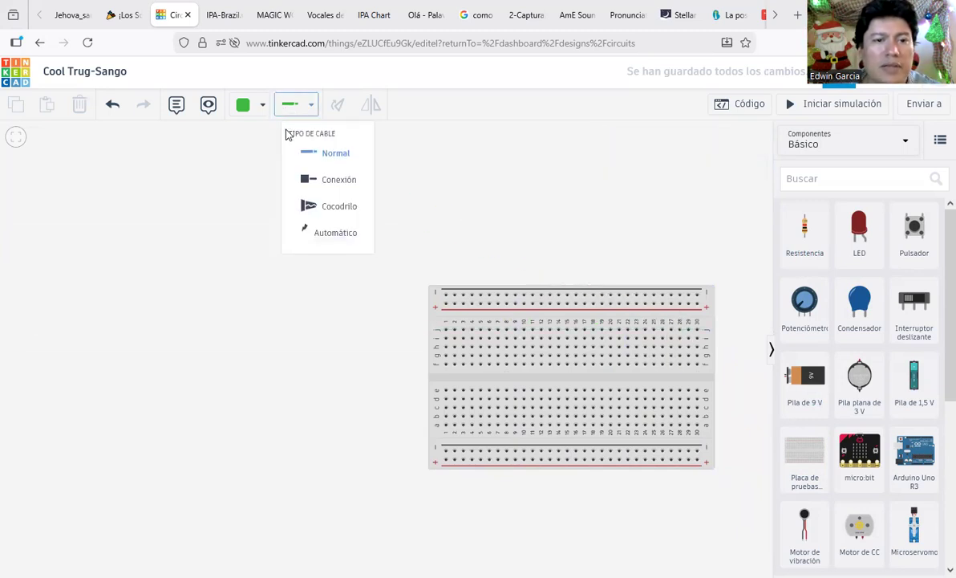
click(249, 108)
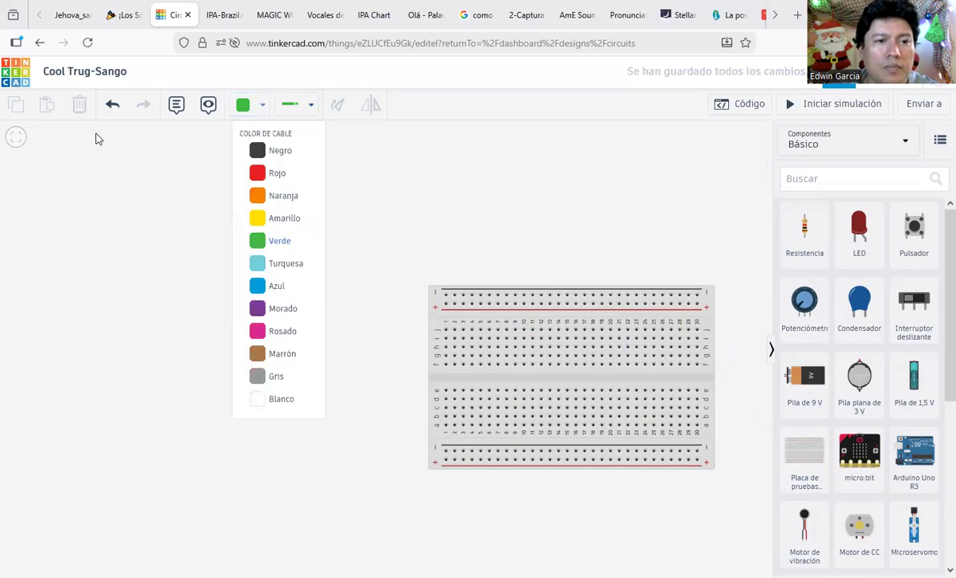
click(709, 310)
drag(709, 310, 548, 239)
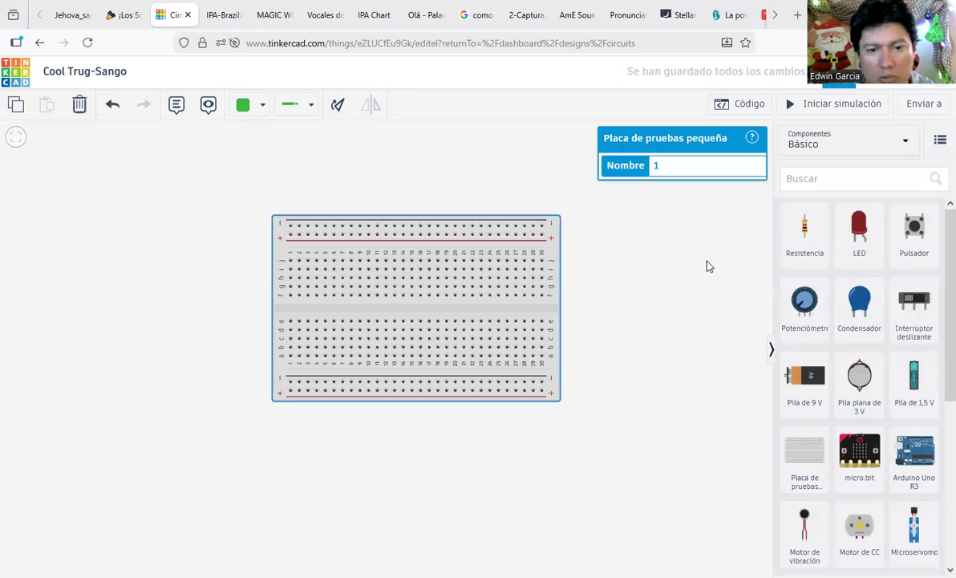
click(706, 261)
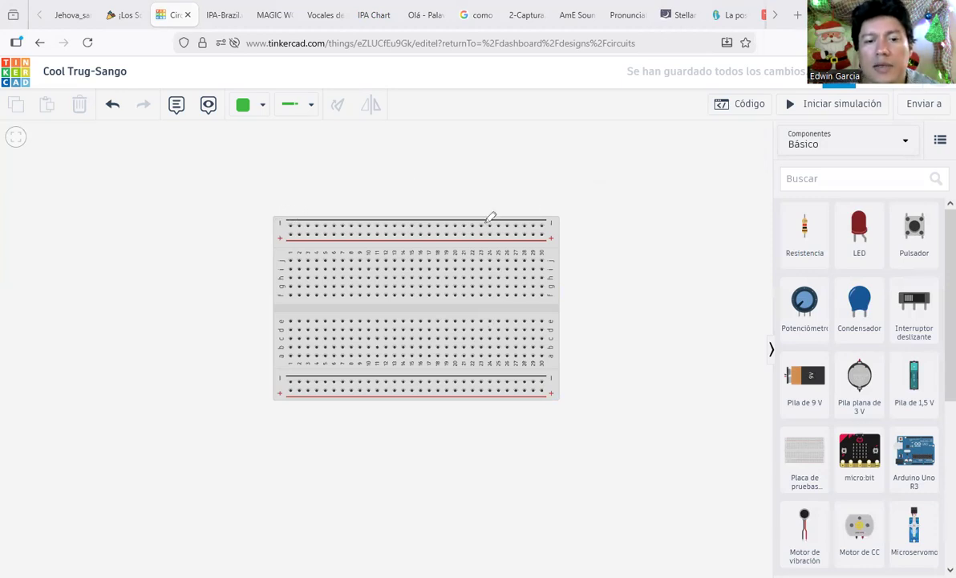
mouse_move(427, 204)
mouse_down()
mouse_move(273, 210)
mouse_move(329, 234)
mouse_move(565, 234)
mouse_up()
mouse_move(569, 366)
mouse_down()
mouse_move(273, 358)
mouse_move(250, 367)
mouse_move(538, 431)
mouse_move(554, 387)
mouse_up()
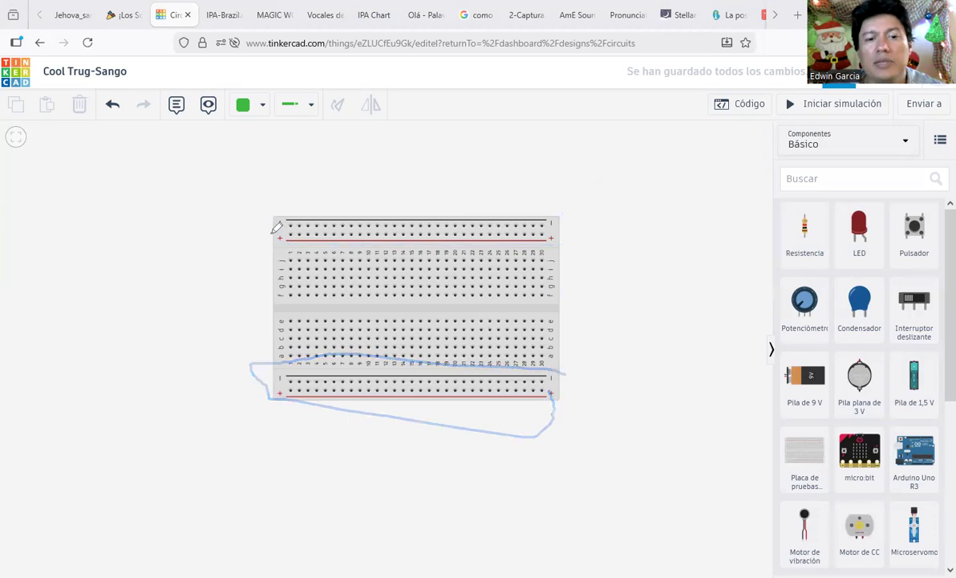
drag(287, 231, 553, 237)
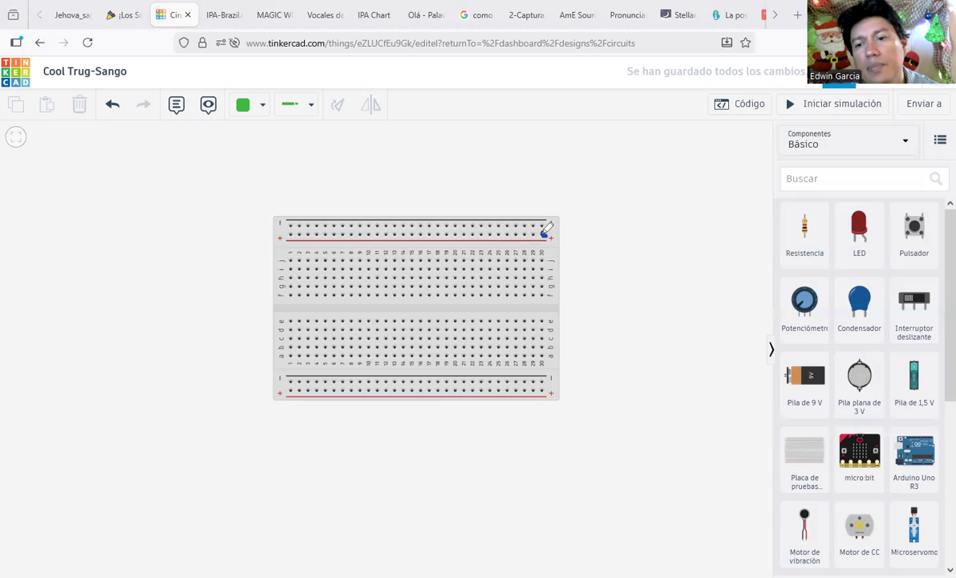
drag(545, 233, 288, 232)
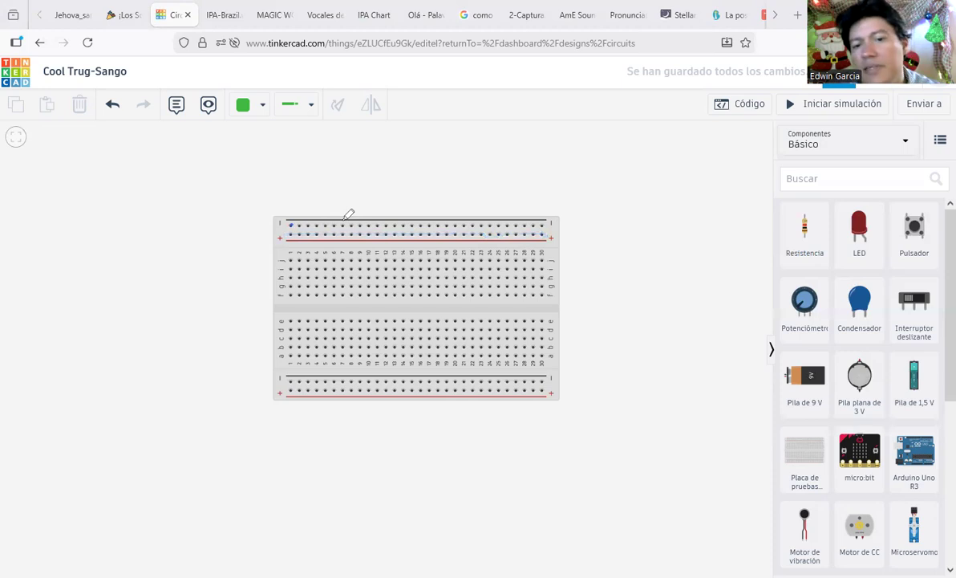
drag(285, 224, 552, 226)
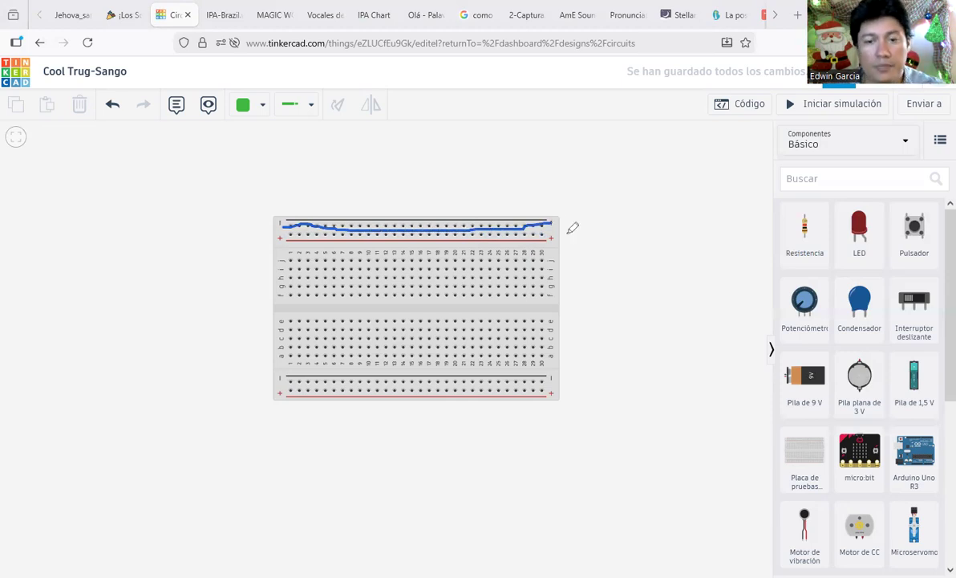
mouse_move(572, 212)
mouse_down()
mouse_move(297, 201)
mouse_move(261, 227)
mouse_move(367, 252)
mouse_move(557, 263)
mouse_move(570, 224)
mouse_up()
mouse_move(559, 384)
mouse_down()
mouse_move(339, 377)
mouse_move(280, 386)
mouse_move(400, 413)
mouse_move(568, 405)
mouse_move(552, 389)
mouse_up()
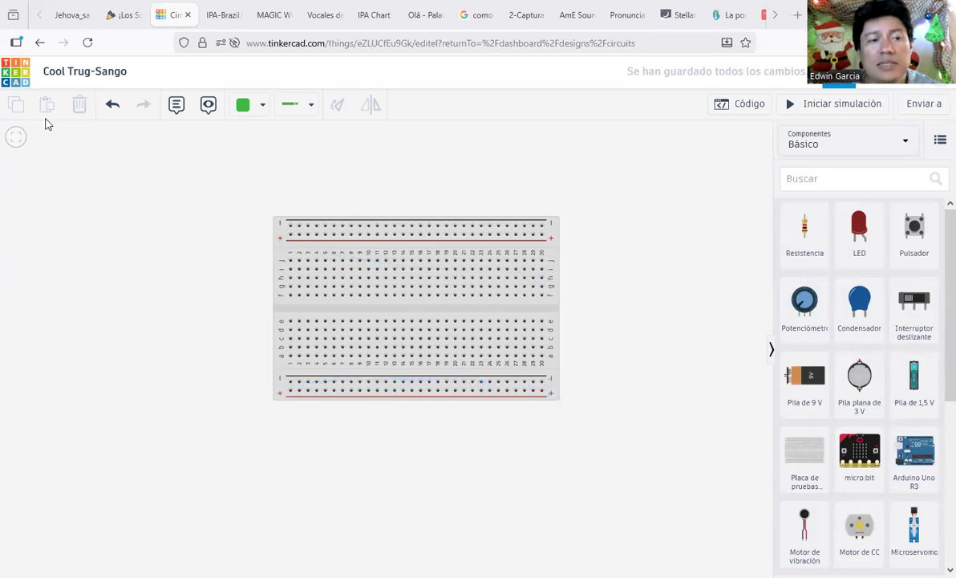
mouse_move(811, 355)
mouse_down()
mouse_move(790, 357)
mouse_move(878, 406)
mouse_move(850, 353)
mouse_up()
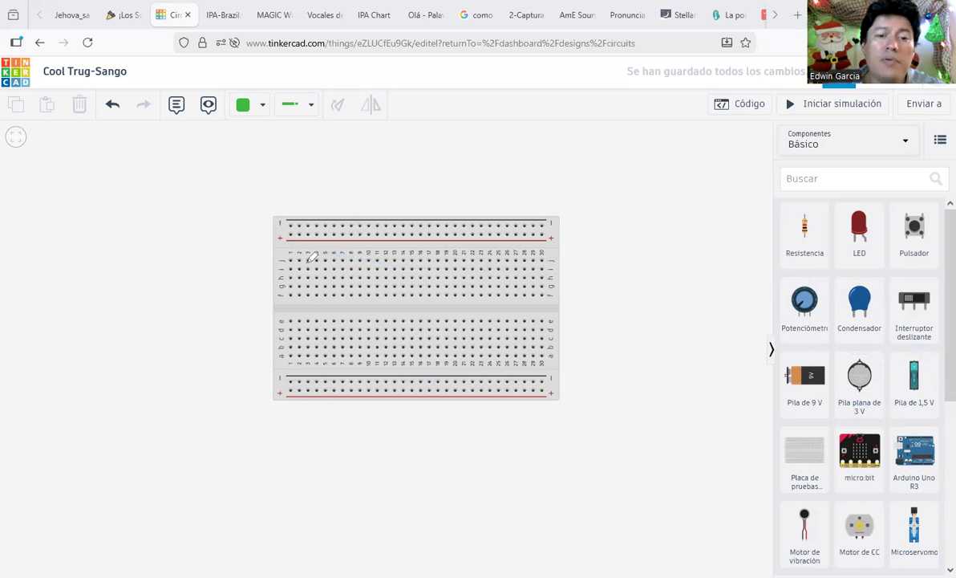
mouse_move(270, 248)
mouse_down()
mouse_move(358, 256)
mouse_move(552, 247)
mouse_move(566, 344)
mouse_move(520, 359)
mouse_move(256, 363)
mouse_move(258, 304)
mouse_move(294, 217)
mouse_move(555, 221)
mouse_up()
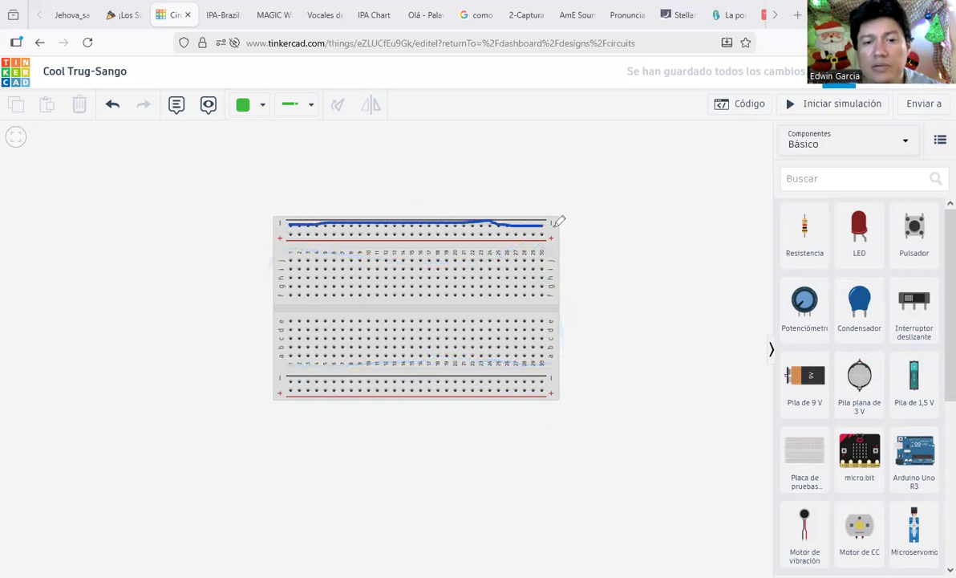
drag(291, 260, 291, 346)
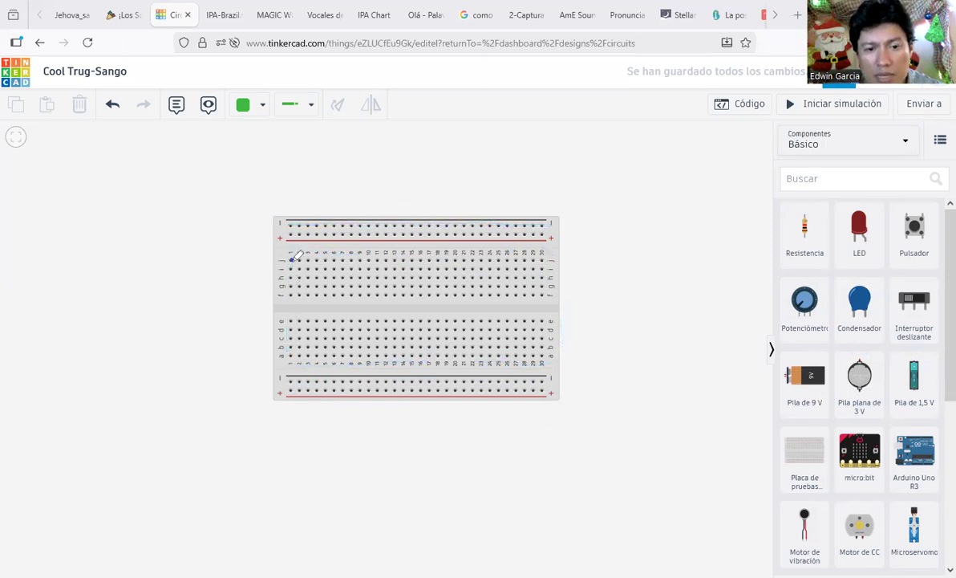
mouse_move(291, 259)
mouse_down()
mouse_move(294, 294)
mouse_move(329, 310)
mouse_move(487, 317)
mouse_up()
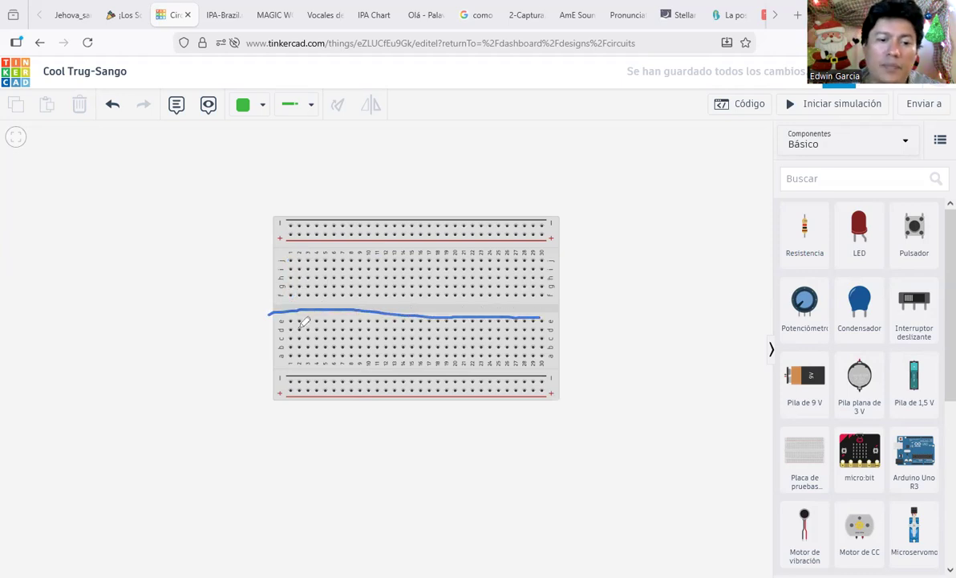
drag(294, 315, 291, 358)
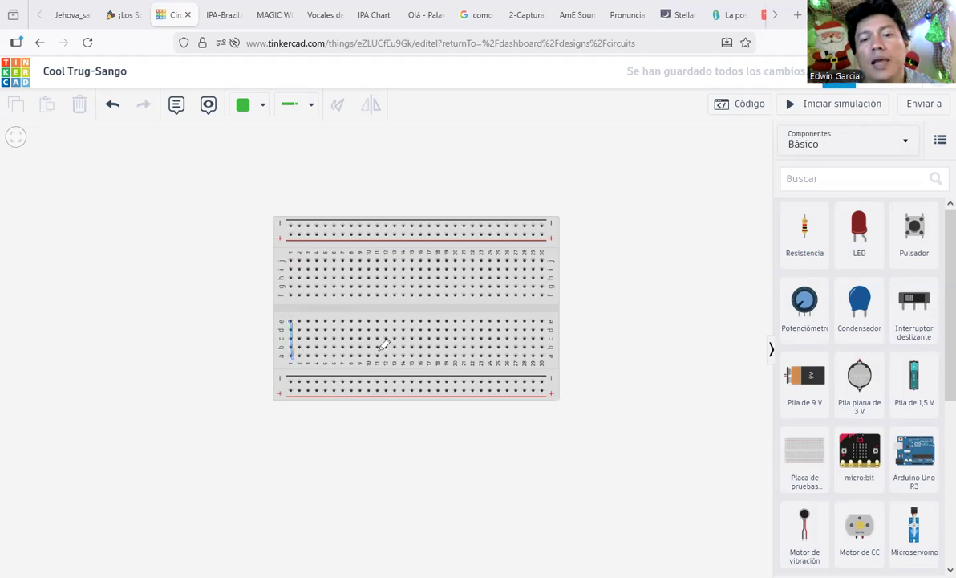
drag(292, 254, 293, 277)
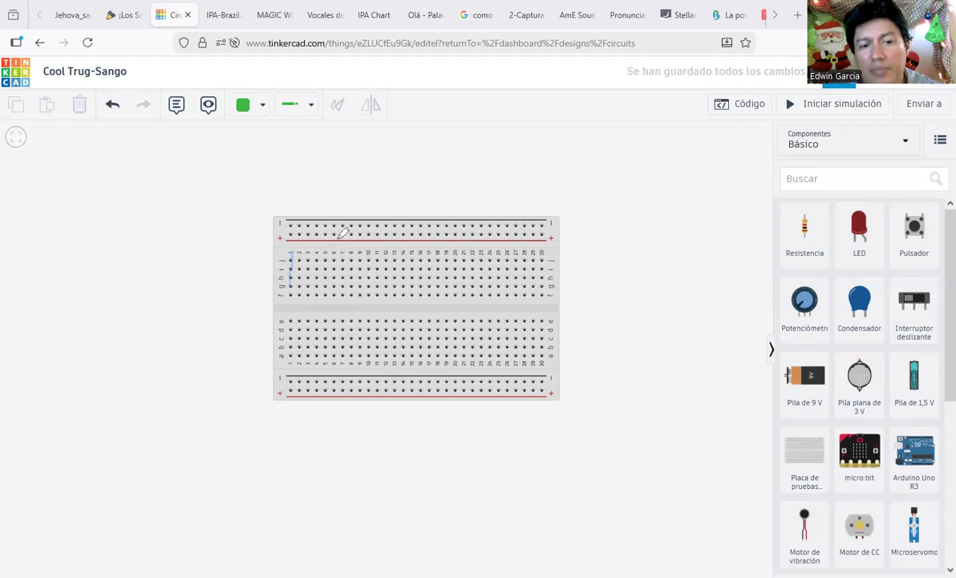
mouse_move(326, 254)
mouse_down()
mouse_move(326, 273)
mouse_move(369, 277)
mouse_up()
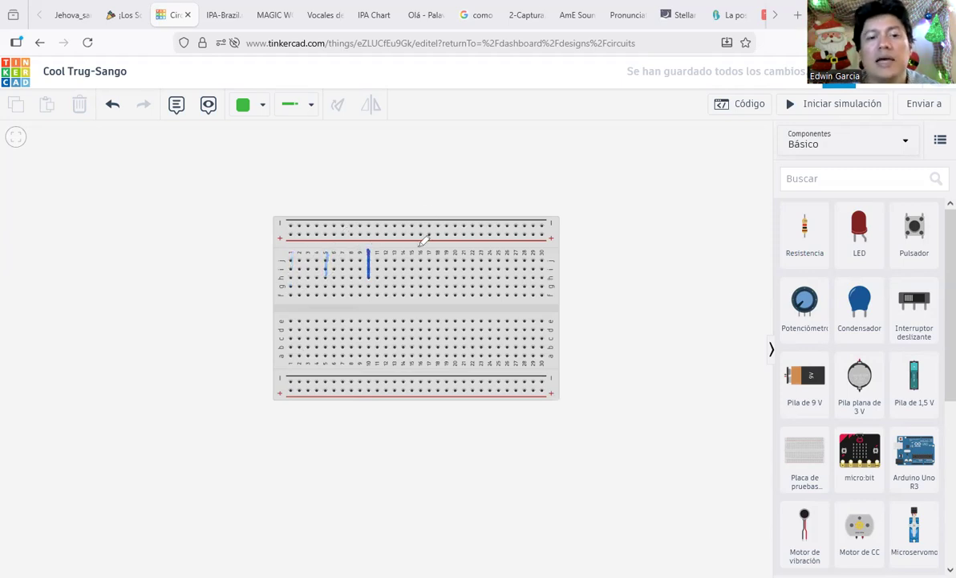
drag(412, 249, 411, 276)
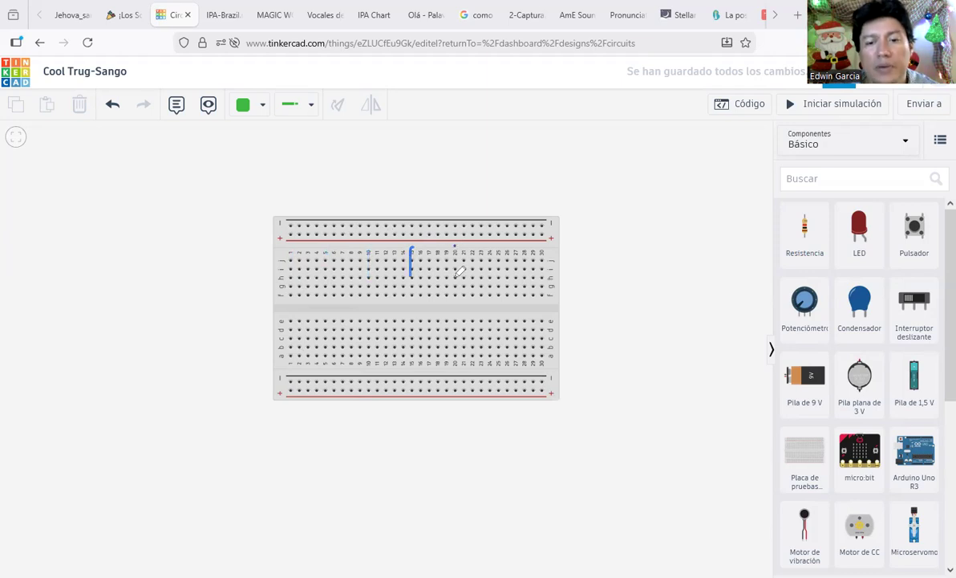
drag(455, 248, 455, 280)
drag(495, 250, 497, 277)
drag(544, 248, 544, 268)
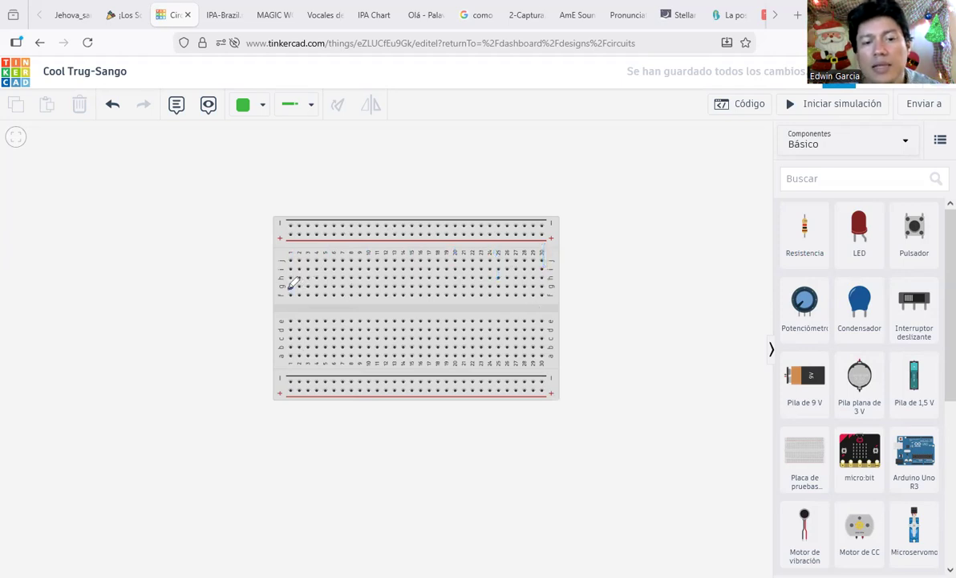
mouse_move(289, 287)
mouse_down()
mouse_move(295, 261)
mouse_move(295, 288)
mouse_up()
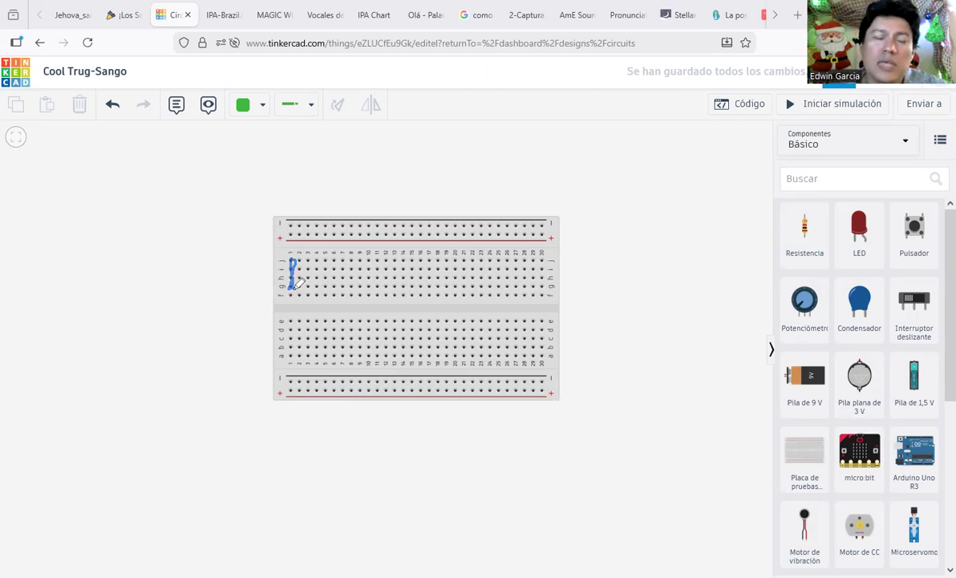
mouse_move(290, 232)
mouse_down()
mouse_move(271, 241)
mouse_move(268, 255)
mouse_move(295, 265)
mouse_up()
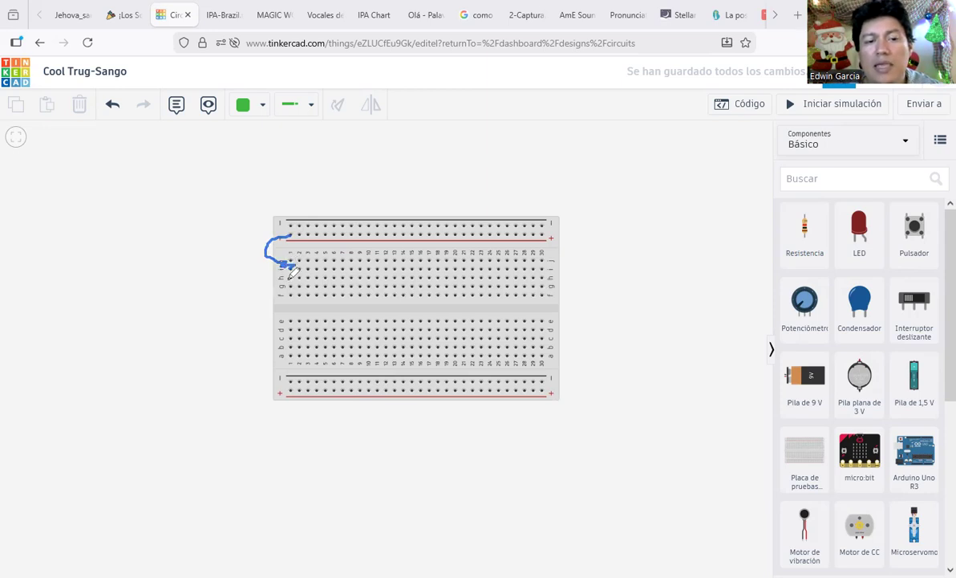
drag(287, 291, 290, 313)
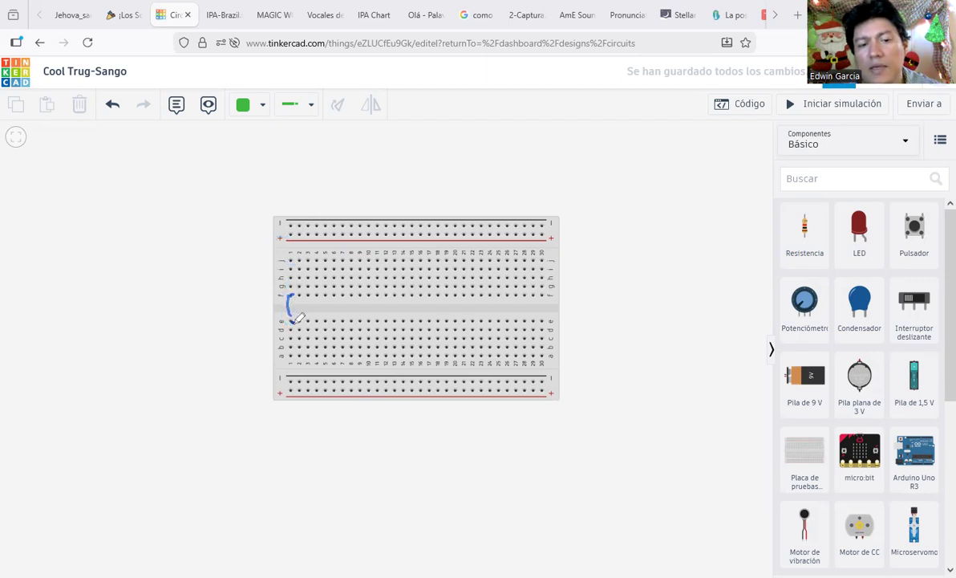
mouse_move(292, 293)
mouse_down()
mouse_move(288, 341)
mouse_move(292, 332)
mouse_move(280, 349)
mouse_move(296, 369)
mouse_up()
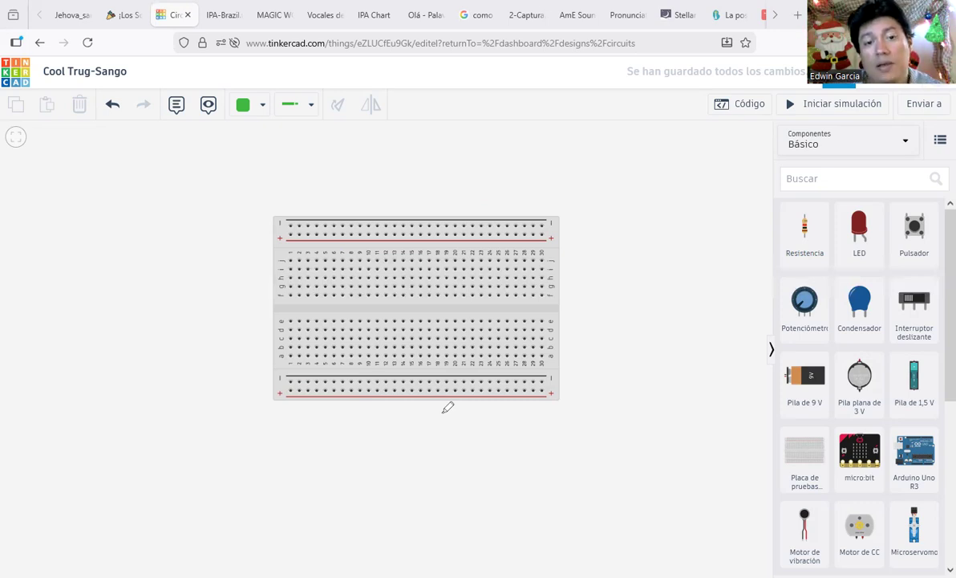
Step: Sketch marks over the breadboard's first columns, then begin a text note to its right
click(291, 261)
drag(302, 260, 304, 362)
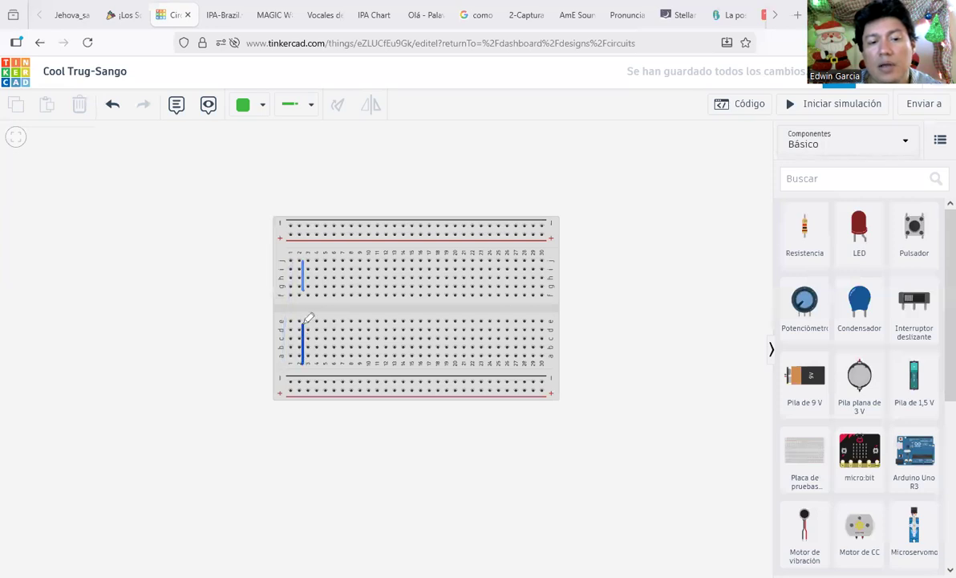
drag(304, 325, 308, 353)
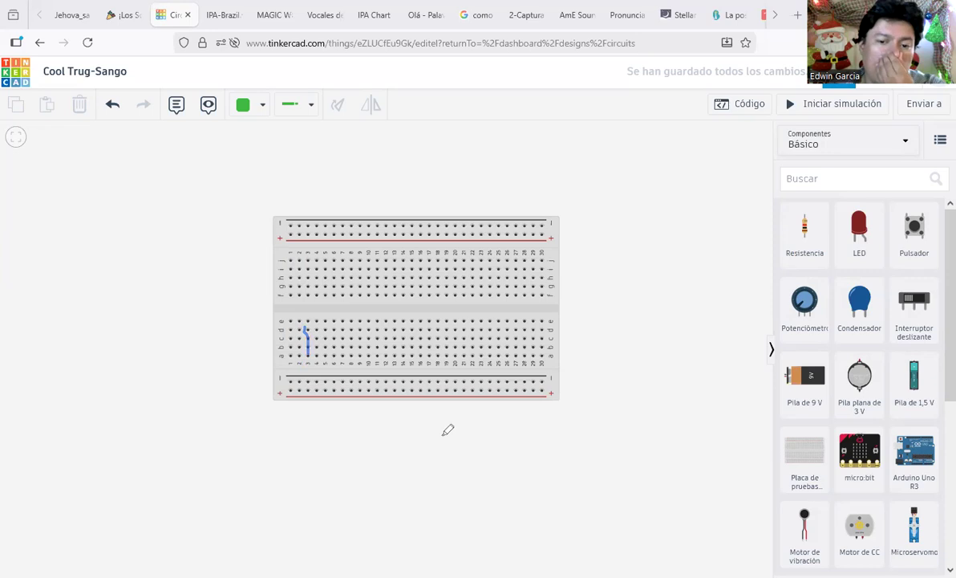
mouse_move(284, 257)
mouse_down()
mouse_move(268, 288)
mouse_move(287, 253)
mouse_up()
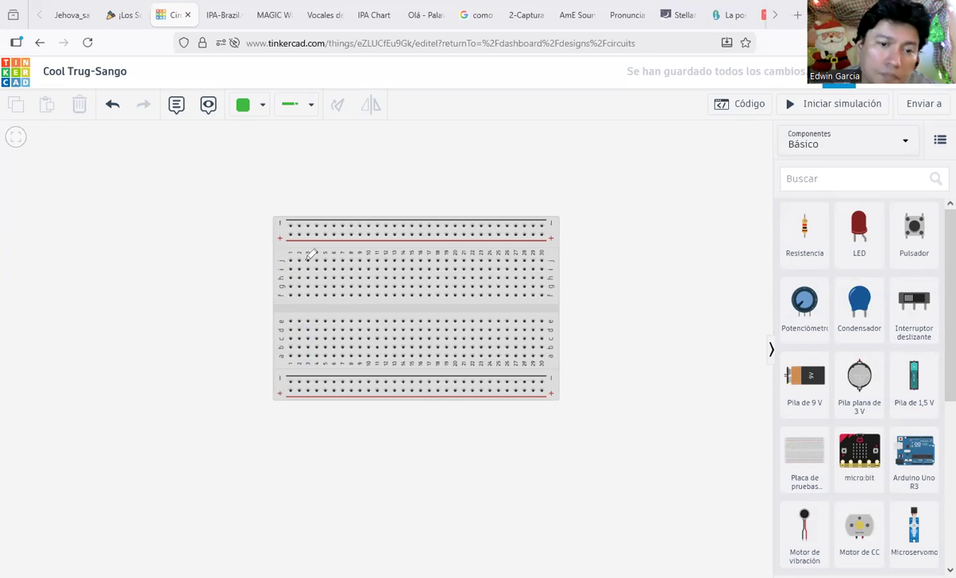
drag(308, 259, 311, 298)
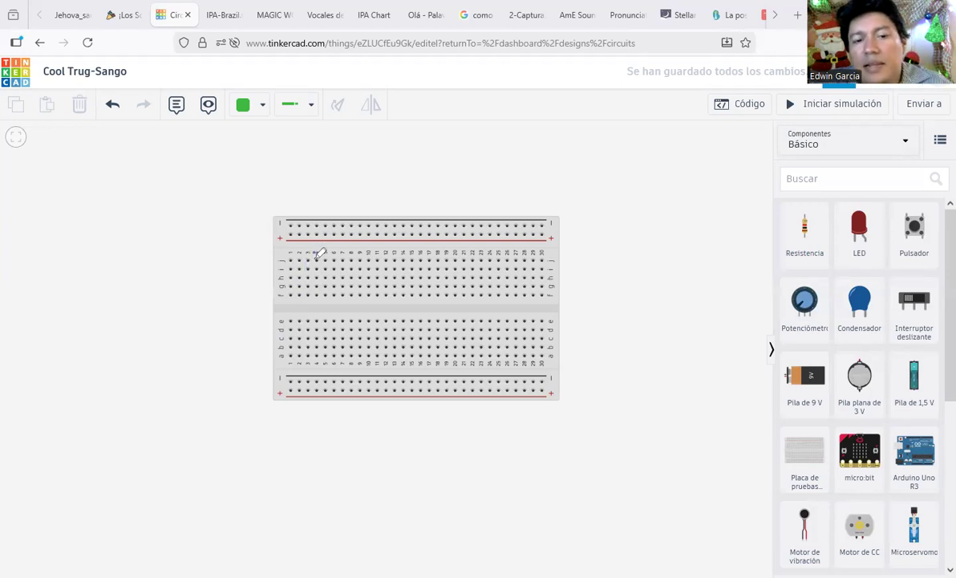
drag(319, 260, 324, 267)
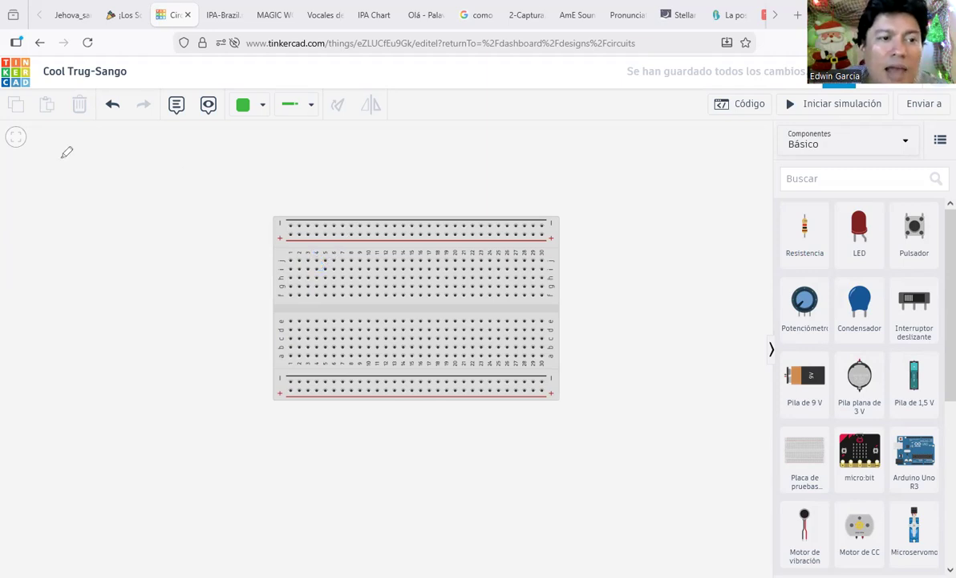
click(534, 177)
Step: Write 'error de paralaje' with a line break before 'de', then shift the note right and down
text(erro)
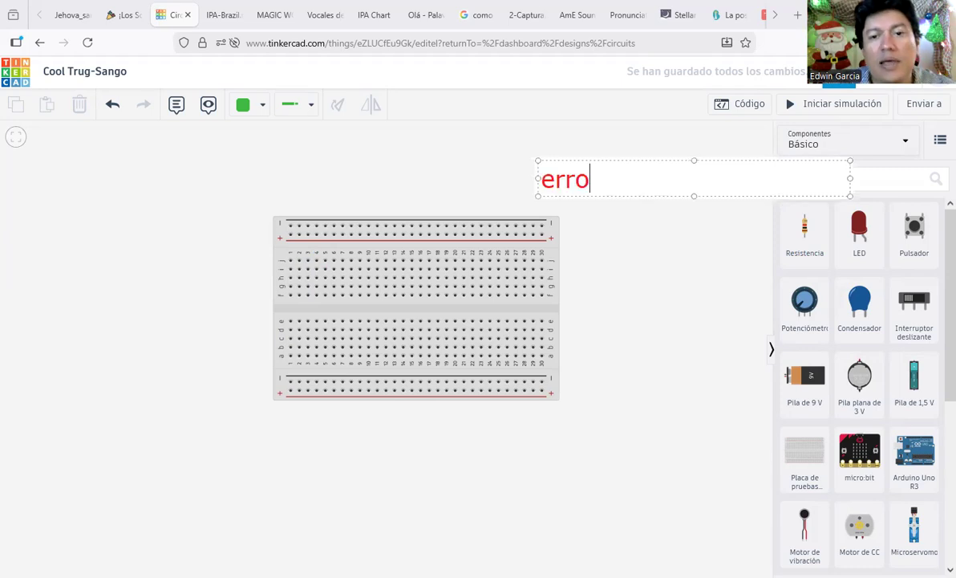
text(r de paralaje)
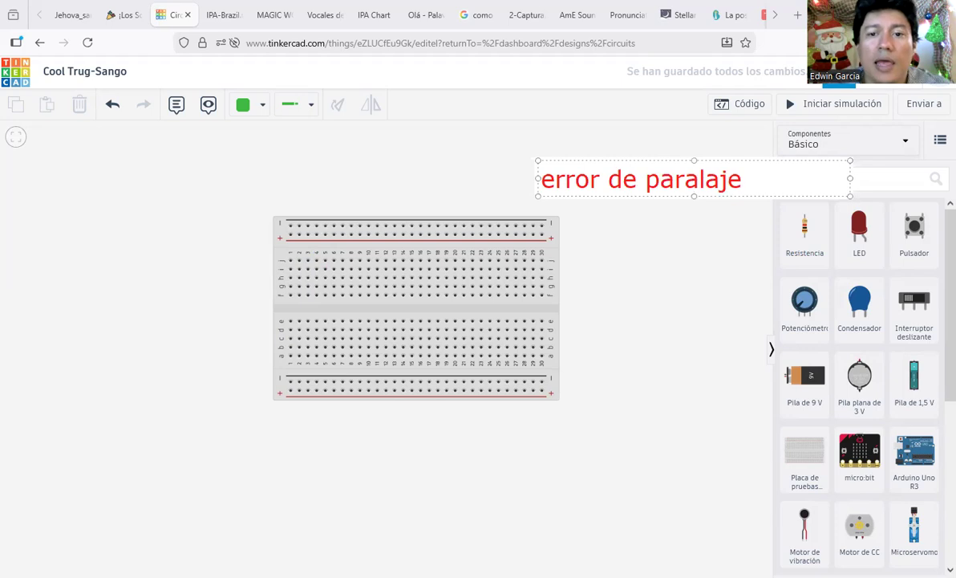
click(611, 183)
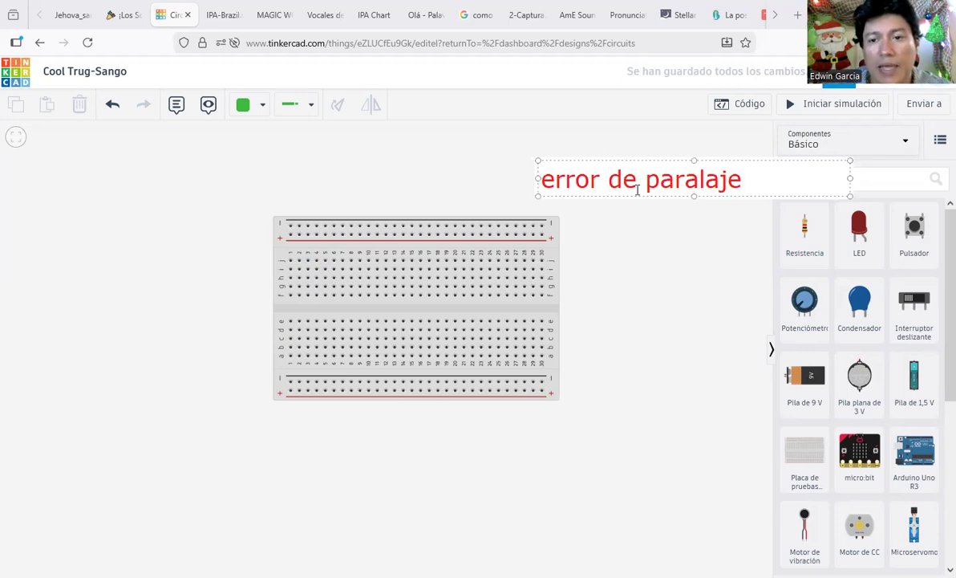
key(Return)
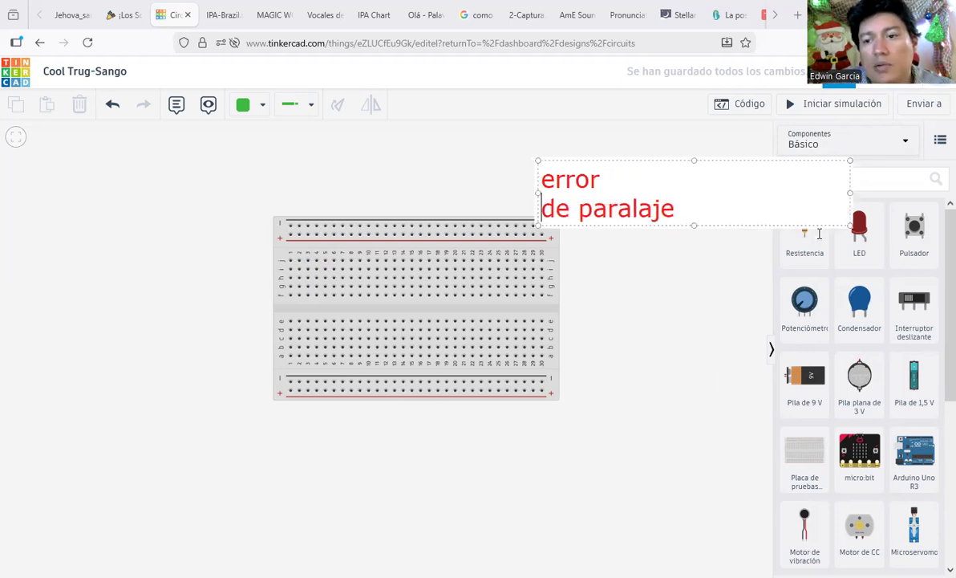
drag(855, 193, 899, 219)
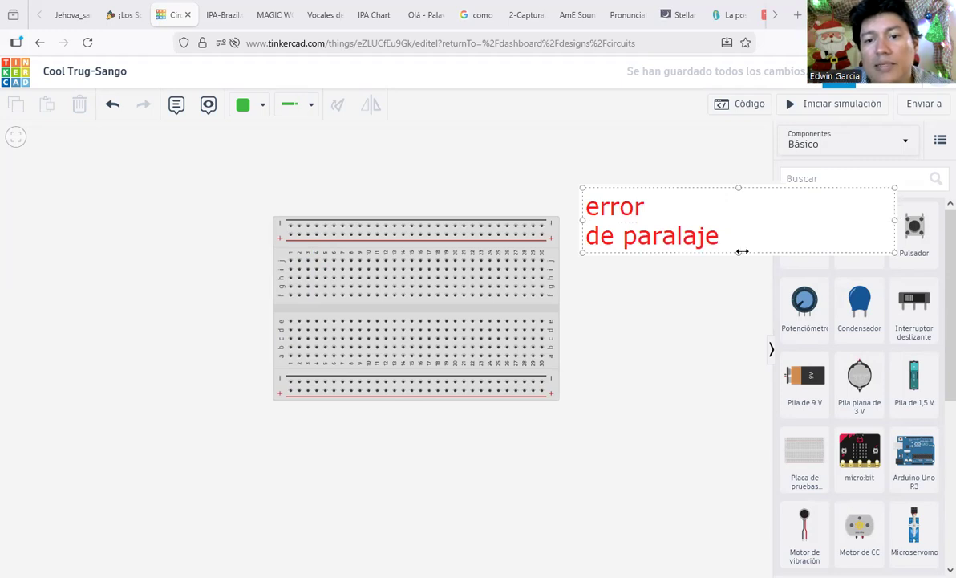
click(694, 316)
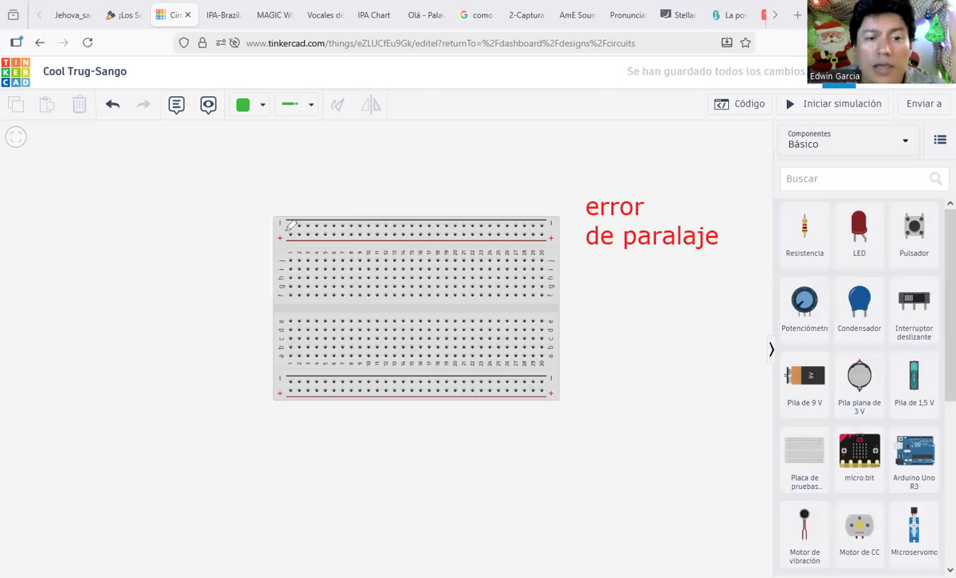
mouse_move(298, 215)
mouse_down()
mouse_move(279, 205)
mouse_move(267, 229)
mouse_move(277, 241)
mouse_move(289, 229)
mouse_up()
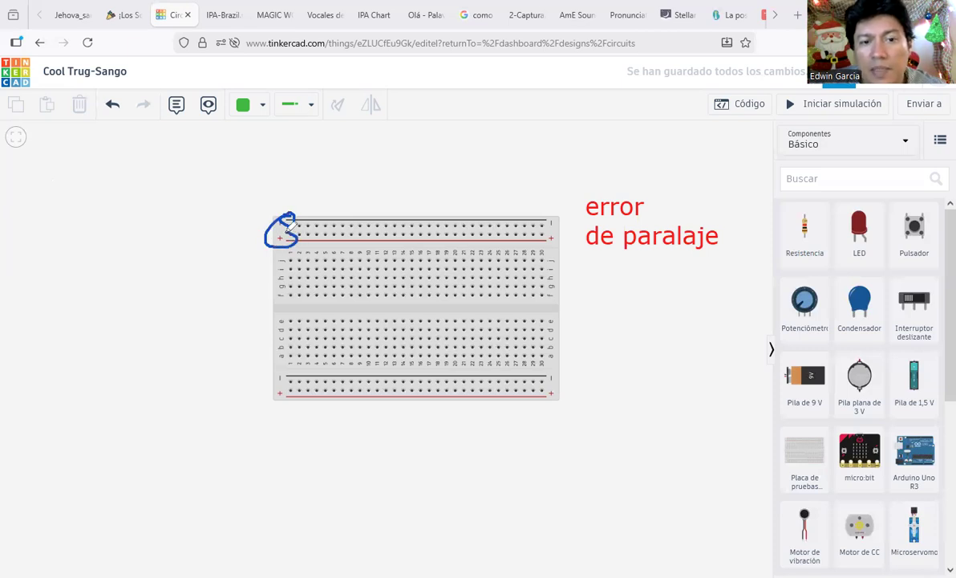
mouse_move(293, 221)
mouse_down()
mouse_move(292, 209)
mouse_move(259, 199)
mouse_move(244, 207)
mouse_move(243, 243)
mouse_move(288, 243)
mouse_move(296, 231)
mouse_up()
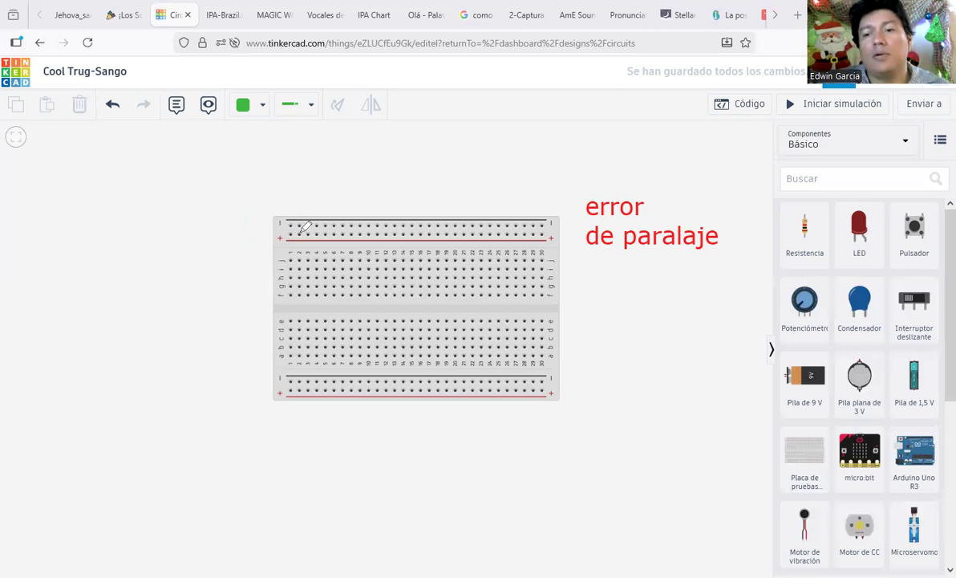
drag(785, 383, 827, 354)
mouse_move(795, 405)
mouse_down()
mouse_move(908, 397)
mouse_move(870, 345)
mouse_move(830, 336)
mouse_move(820, 348)
mouse_up()
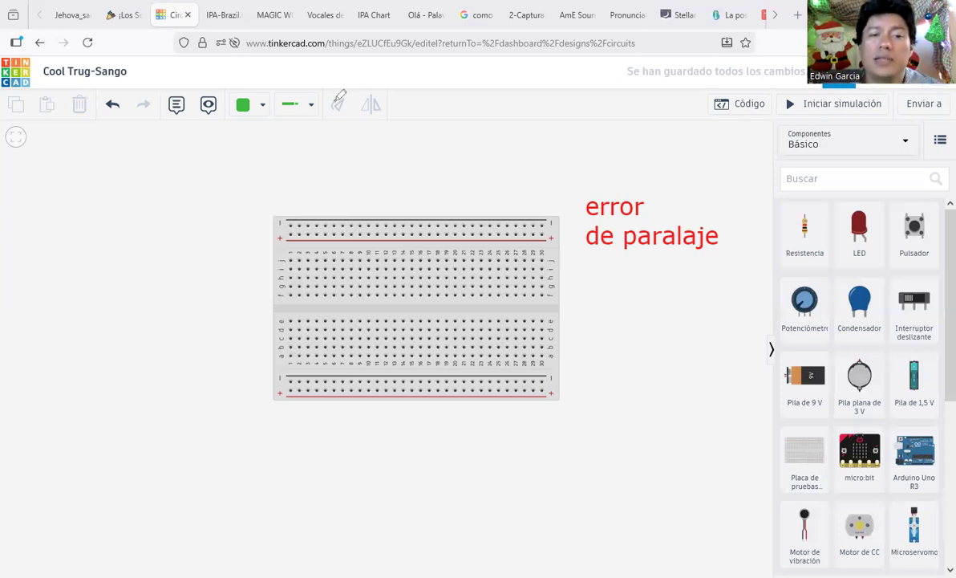
Step: Delete the 'error de paralaje' text note
click(702, 216)
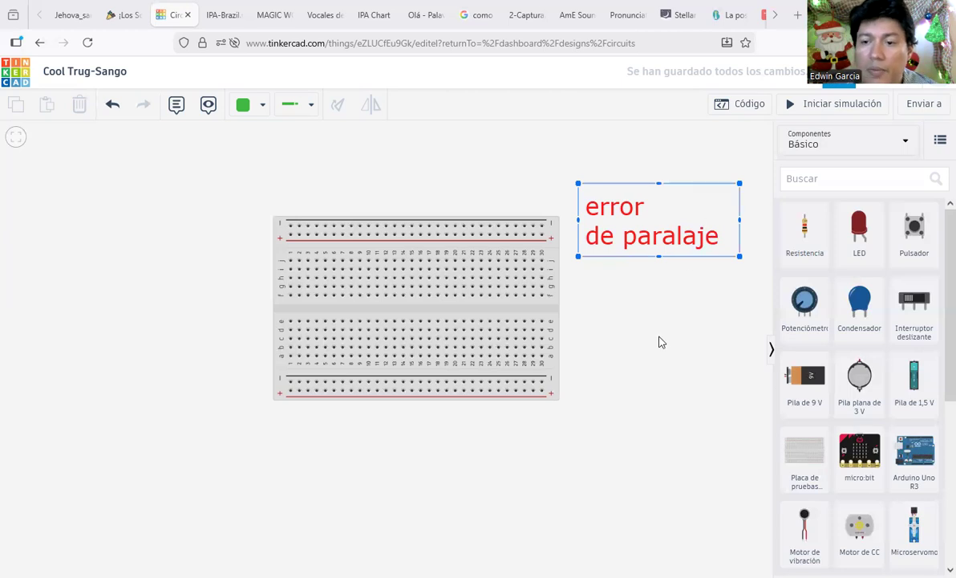
key(Delete)
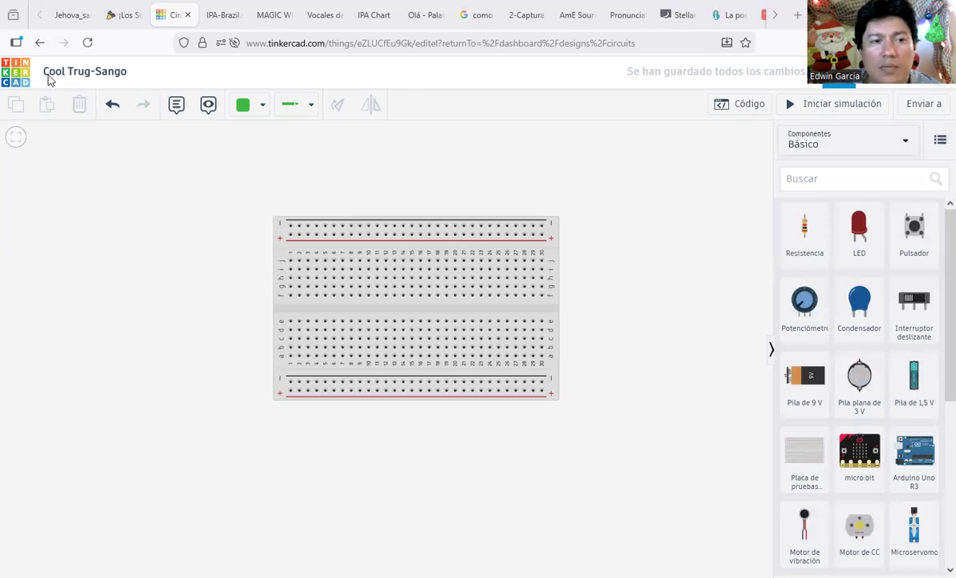
Step: Add a 1.5 V battery (Pila de 1,5 V) set to 2 batteries of type AA
drag(917, 391, 142, 221)
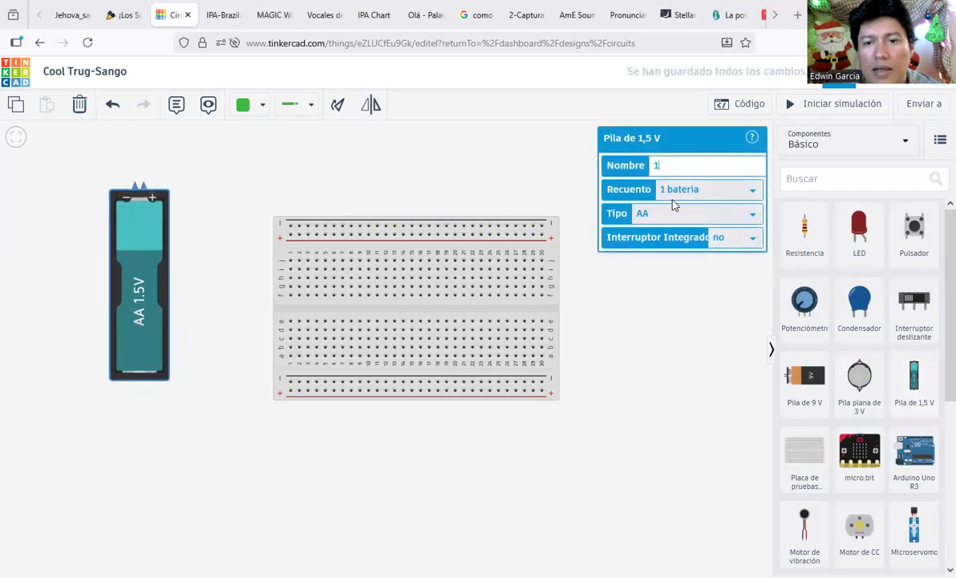
click(710, 193)
click(699, 229)
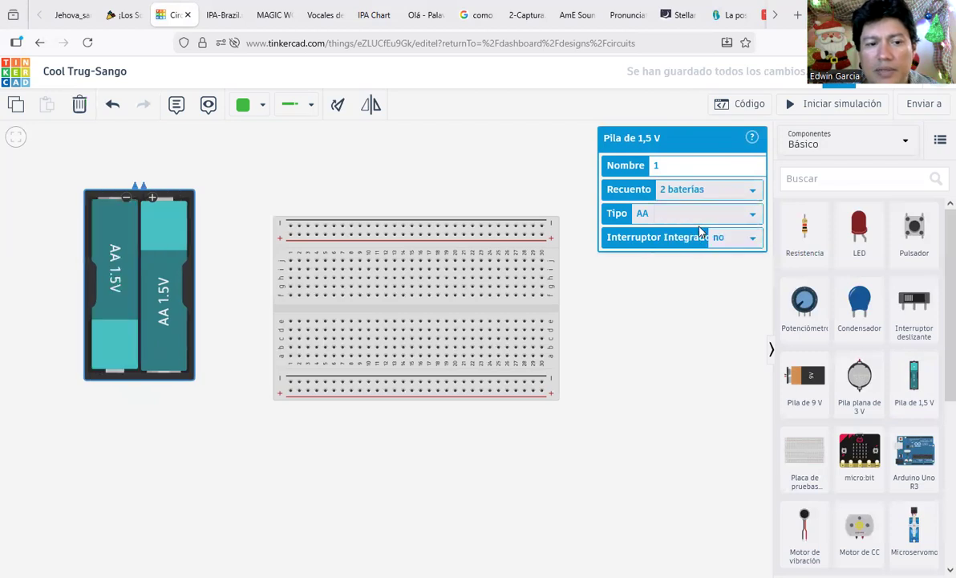
click(749, 215)
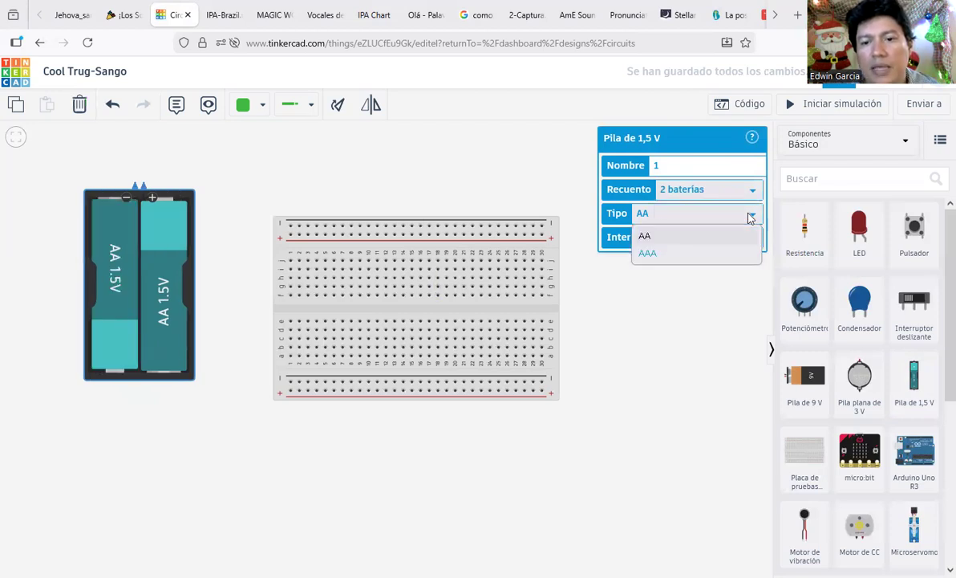
click(703, 252)
click(664, 215)
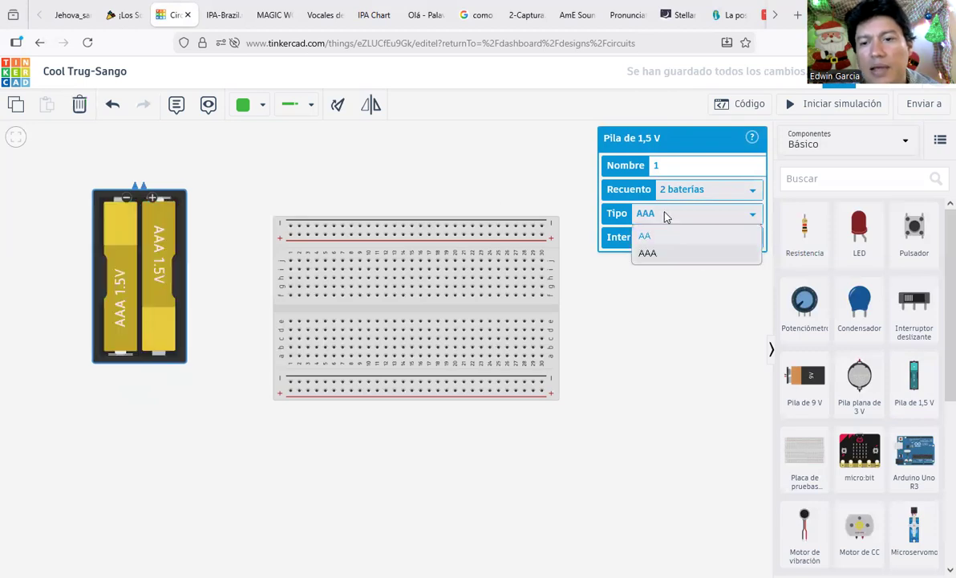
click(664, 237)
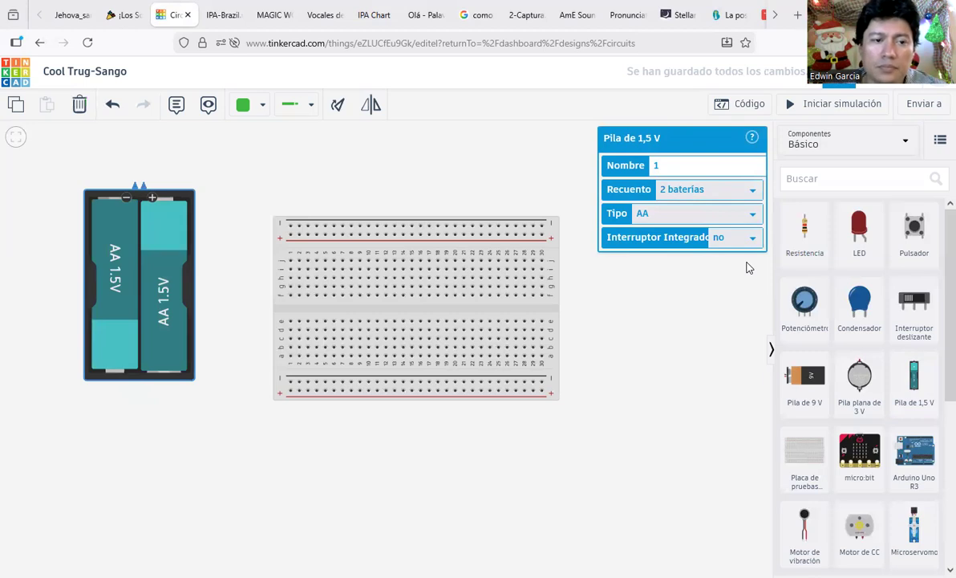
Step: Rotate the battery pack three times to horizontal and position it at the top left
drag(140, 225, 122, 214)
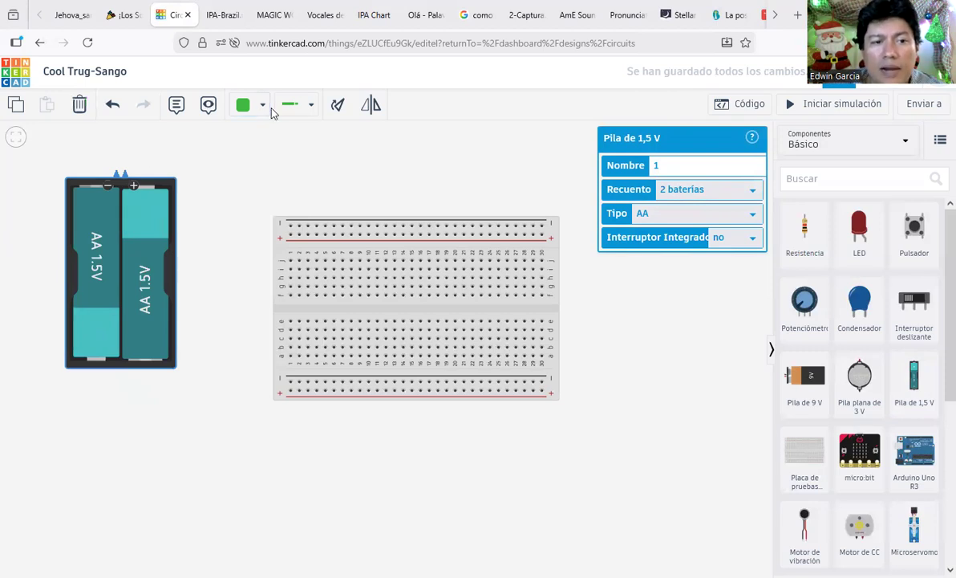
click(345, 106)
click(345, 105)
click(345, 106)
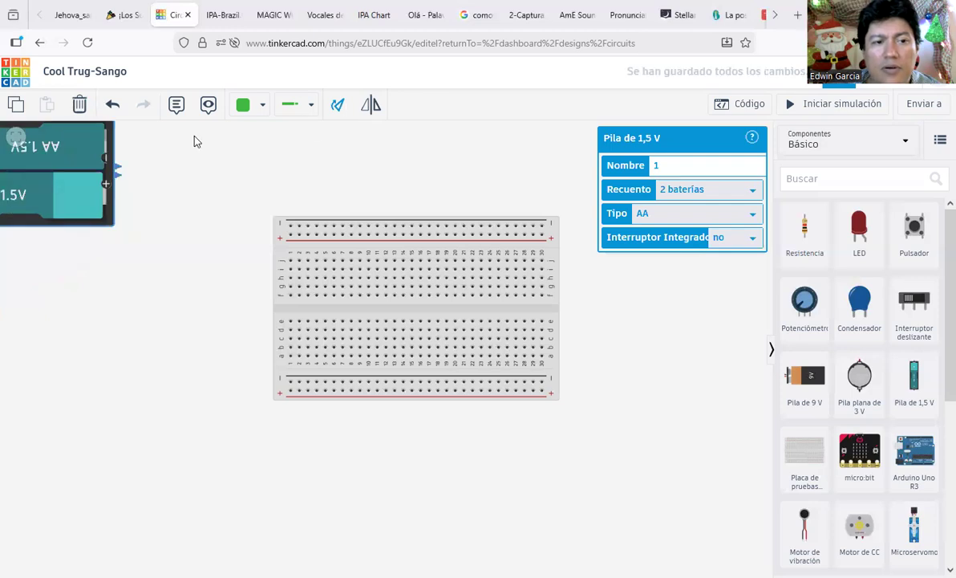
drag(81, 183, 179, 228)
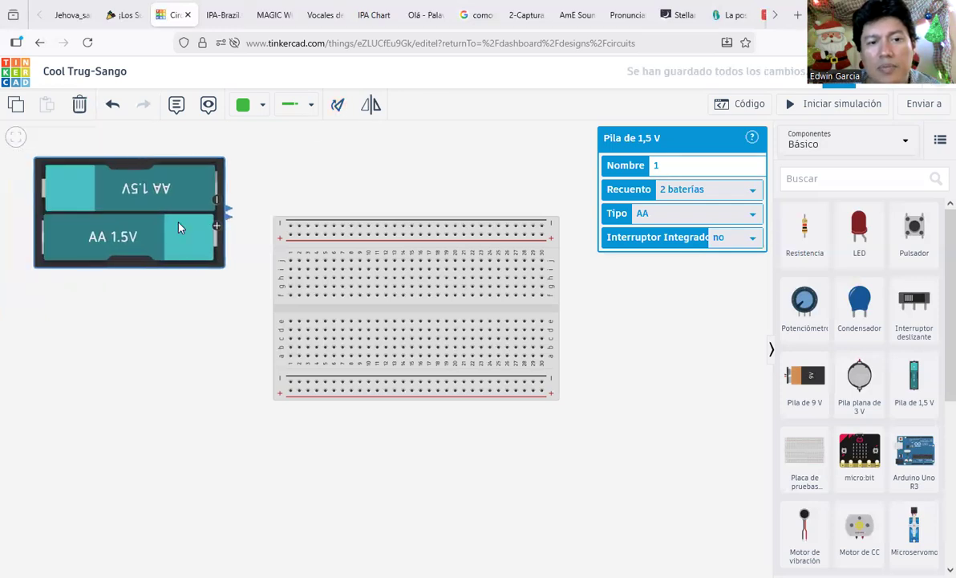
scroll(279, 255, down, 1)
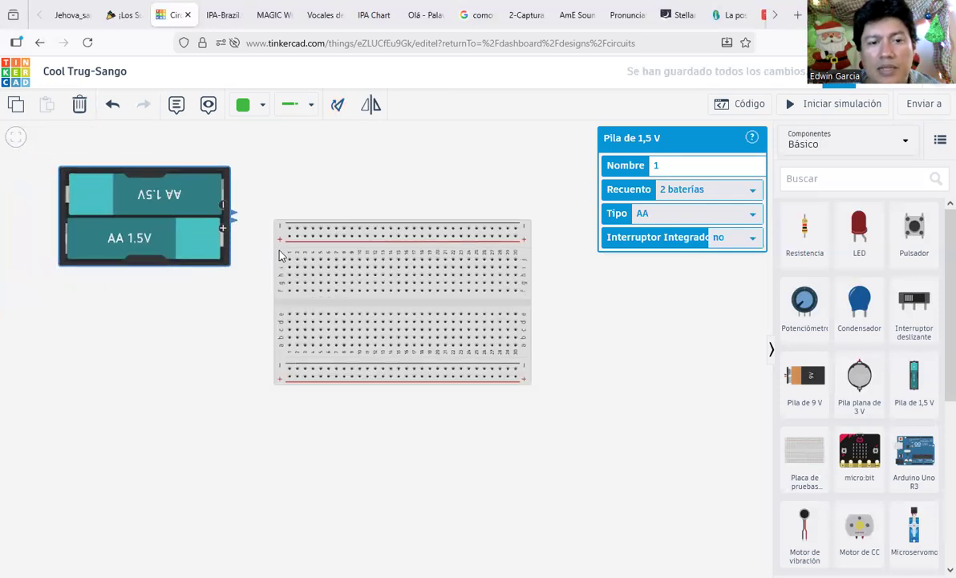
click(619, 339)
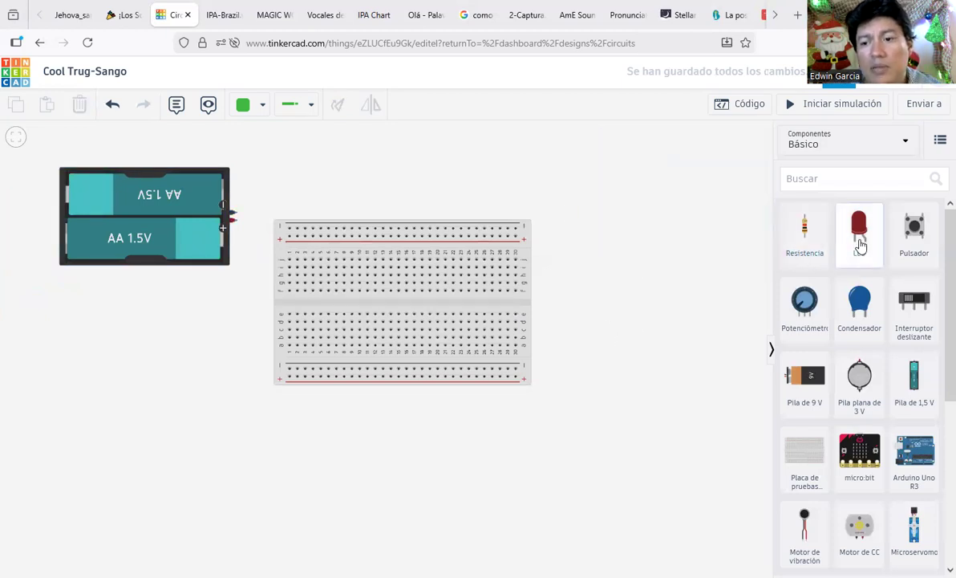
Step: Drop an LED, a resistor above it, and a pushbutton below the LED right of the breadboard
drag(861, 241, 640, 279)
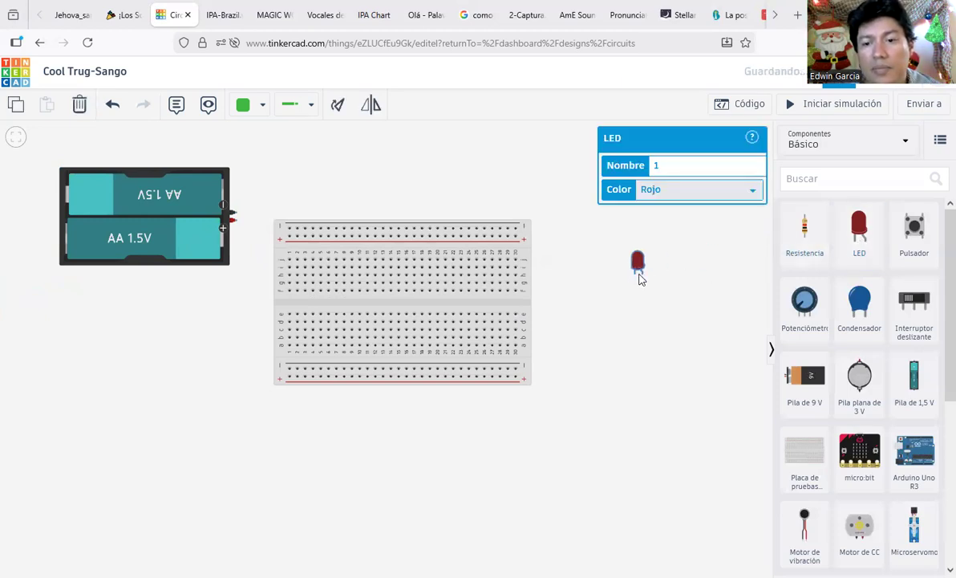
click(640, 286)
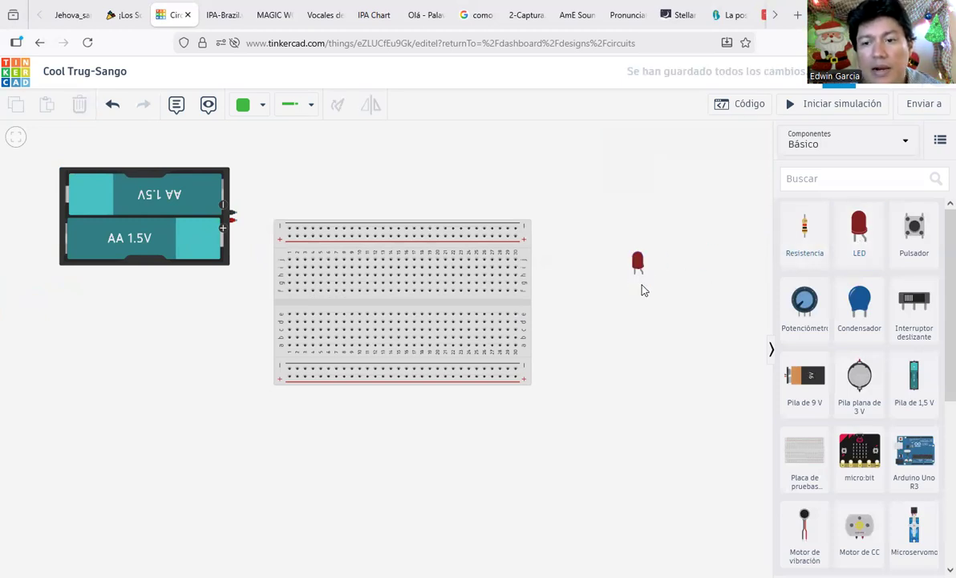
drag(809, 240, 631, 208)
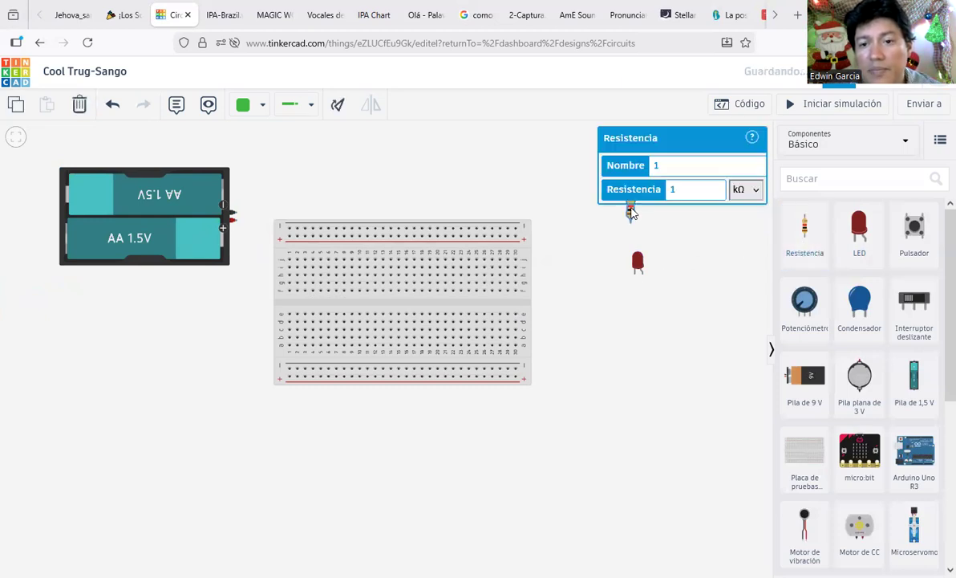
click(674, 257)
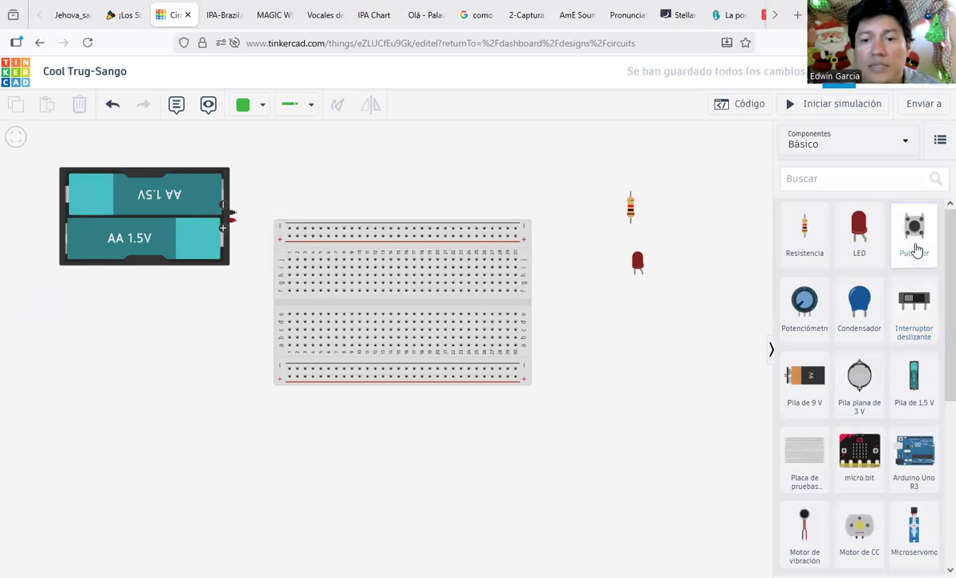
drag(916, 251, 551, 183)
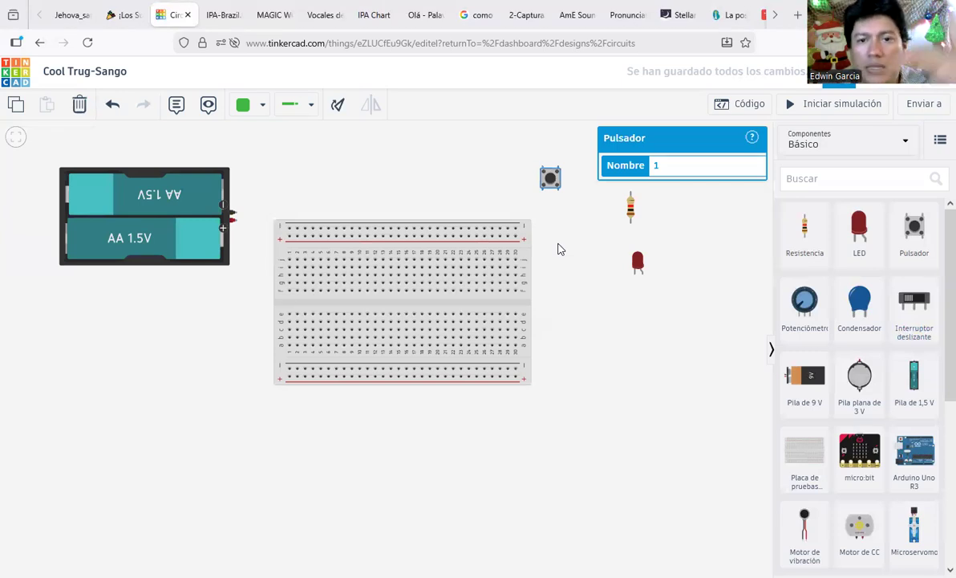
drag(550, 177, 552, 183)
drag(574, 294, 639, 307)
click(594, 425)
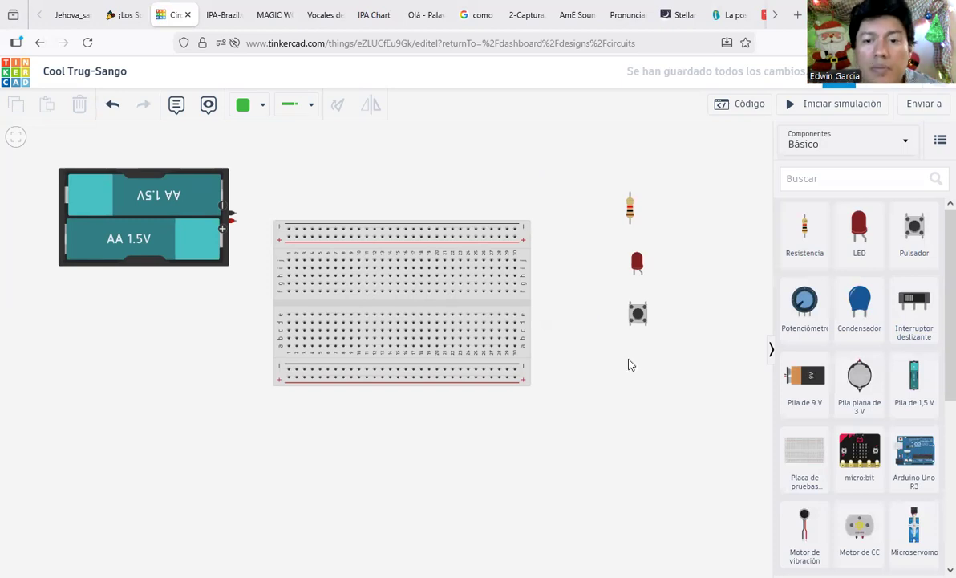
Step: Correct the resistor's value to 330 and switch its unit from kΩ to Ω
click(630, 211)
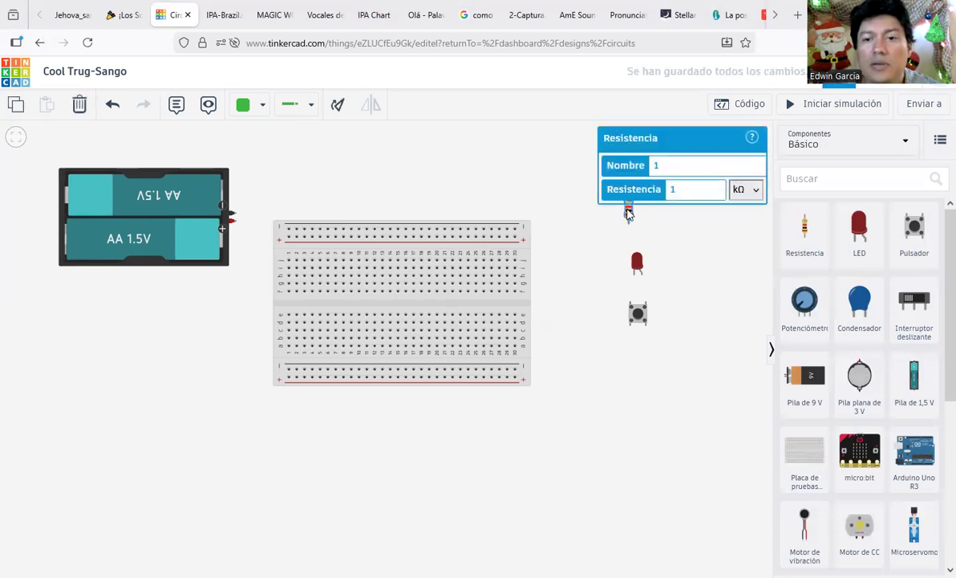
click(659, 189)
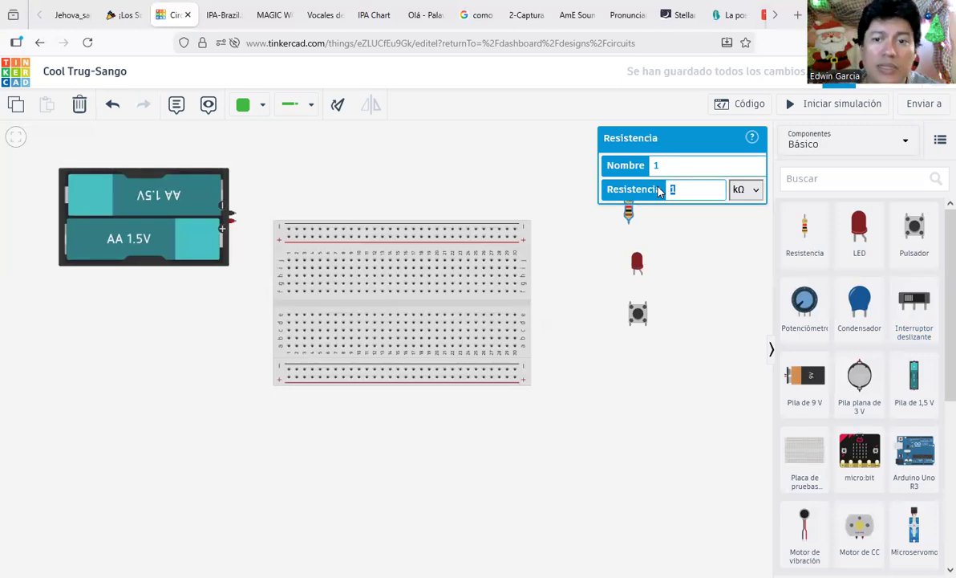
text(300)
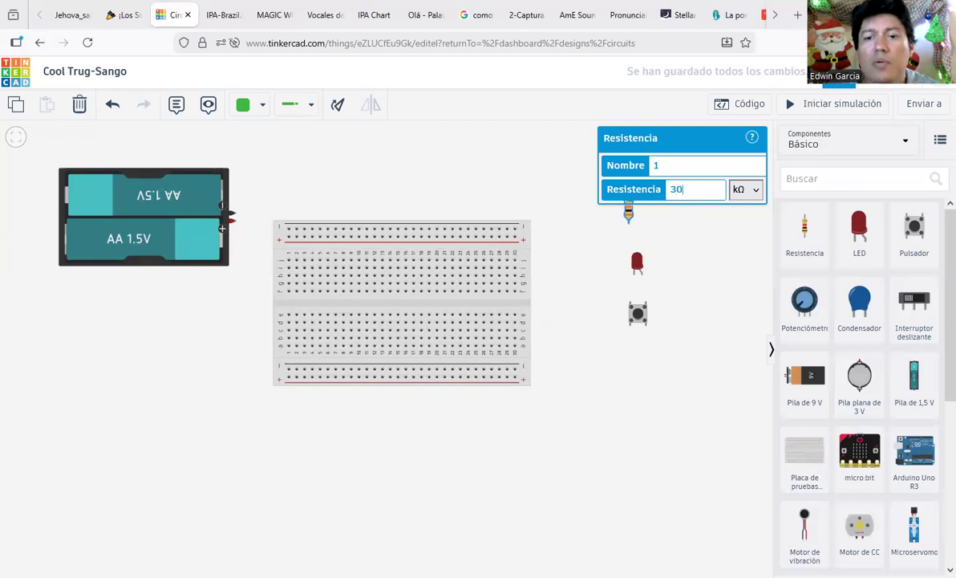
key(BackSpace)
key(BackSpace)
text(30)
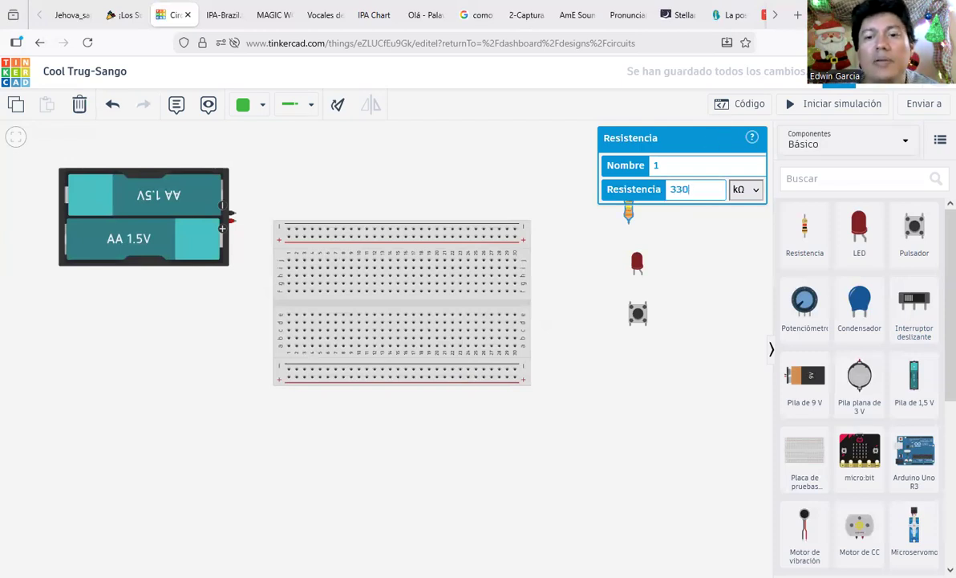
click(745, 189)
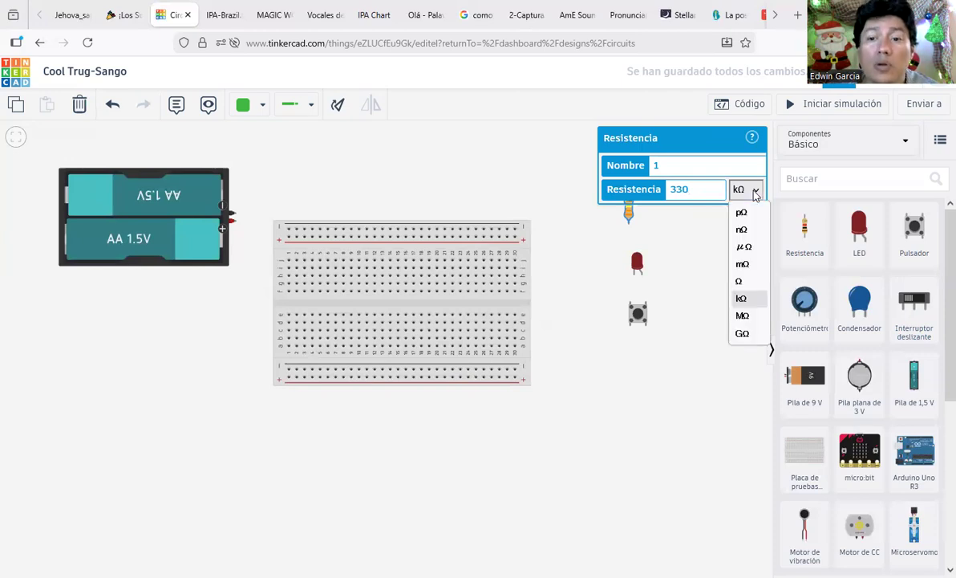
click(759, 283)
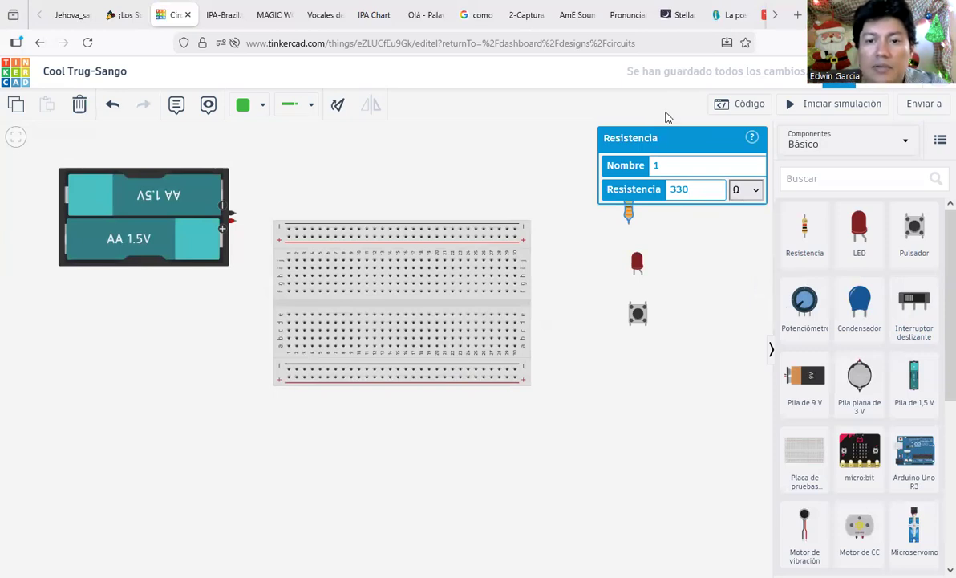
click(624, 219)
drag(624, 219, 652, 216)
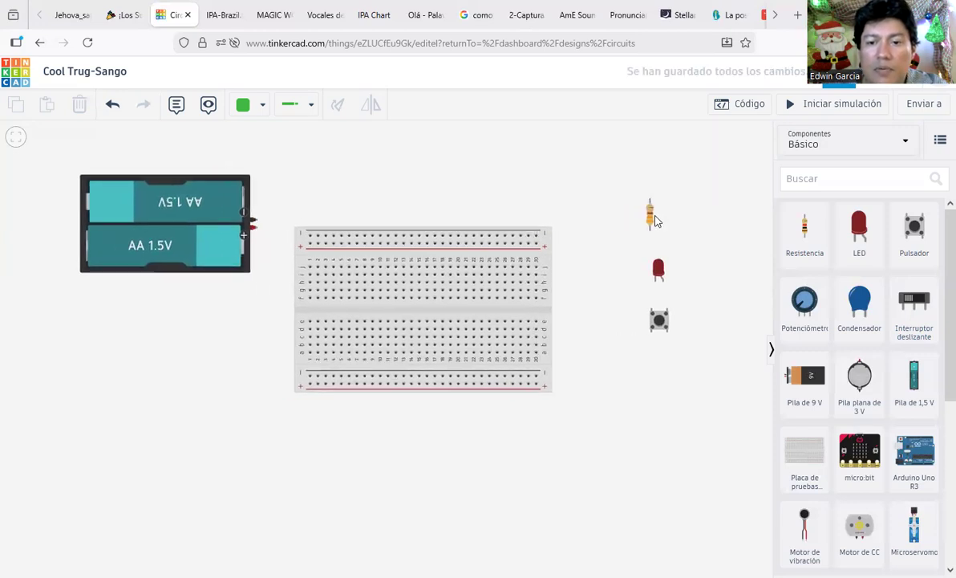
Step: Plug the 330 Ω resistor into the breadboard across the centre gap near column 5
click(652, 221)
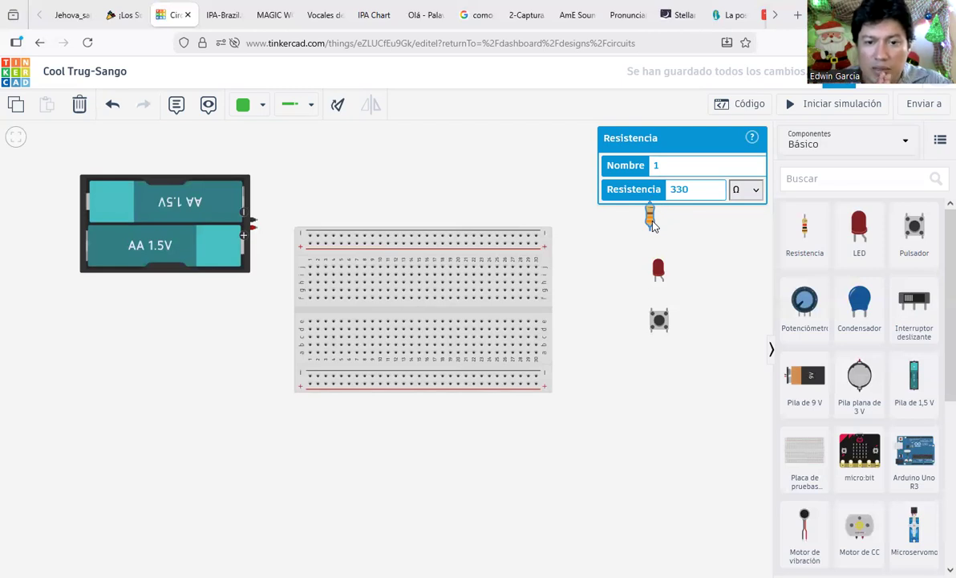
drag(652, 225, 345, 319)
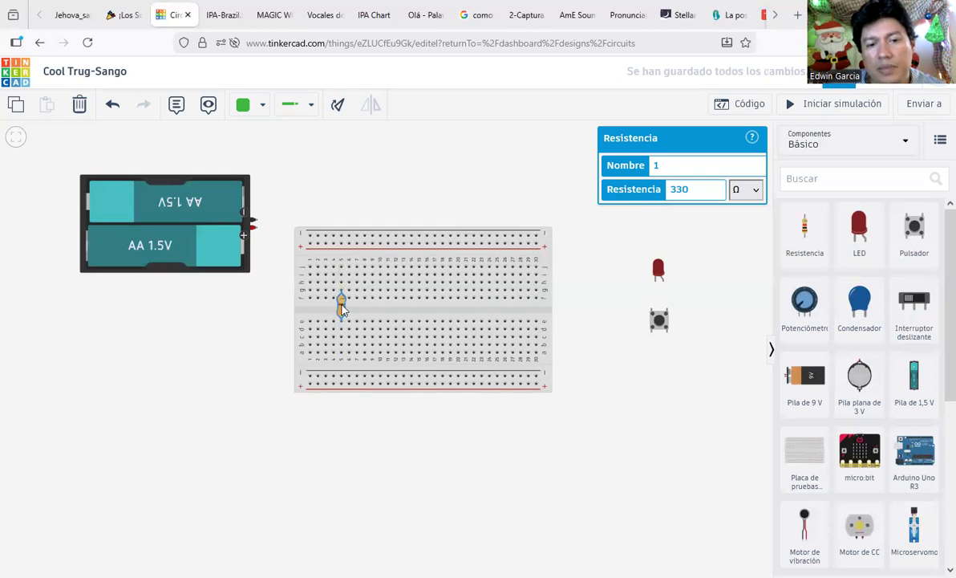
drag(342, 300, 342, 284)
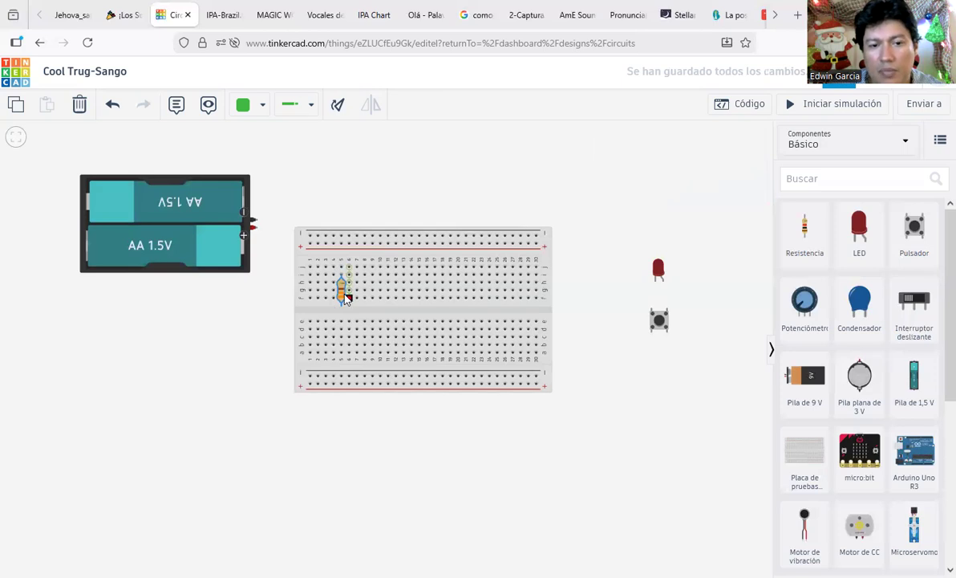
mouse_move(343, 292)
mouse_down()
mouse_move(343, 279)
mouse_move(343, 296)
mouse_up()
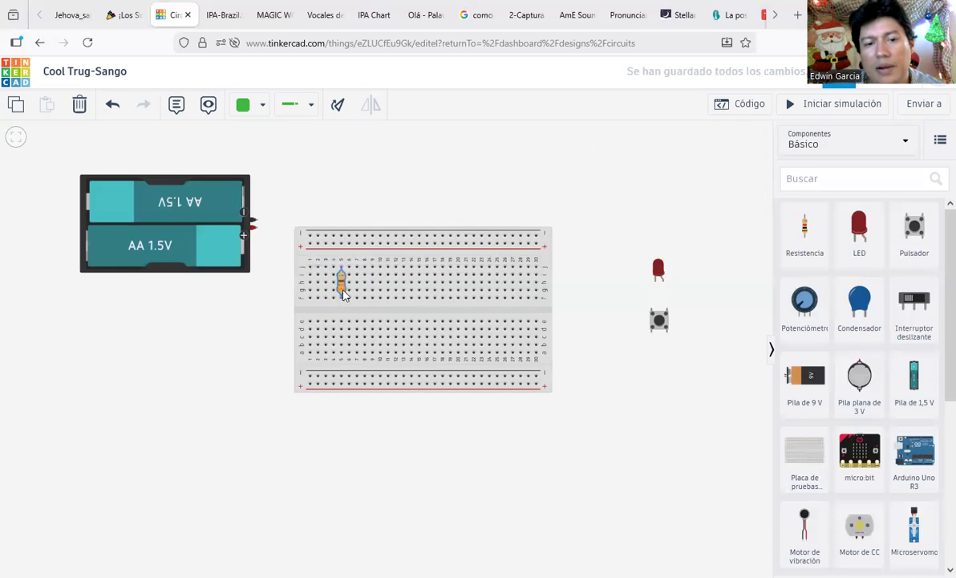
drag(343, 295, 353, 322)
Step: Cancel a stray wire and sketch temporary marks over the resistor's leads and the centre line
click(505, 329)
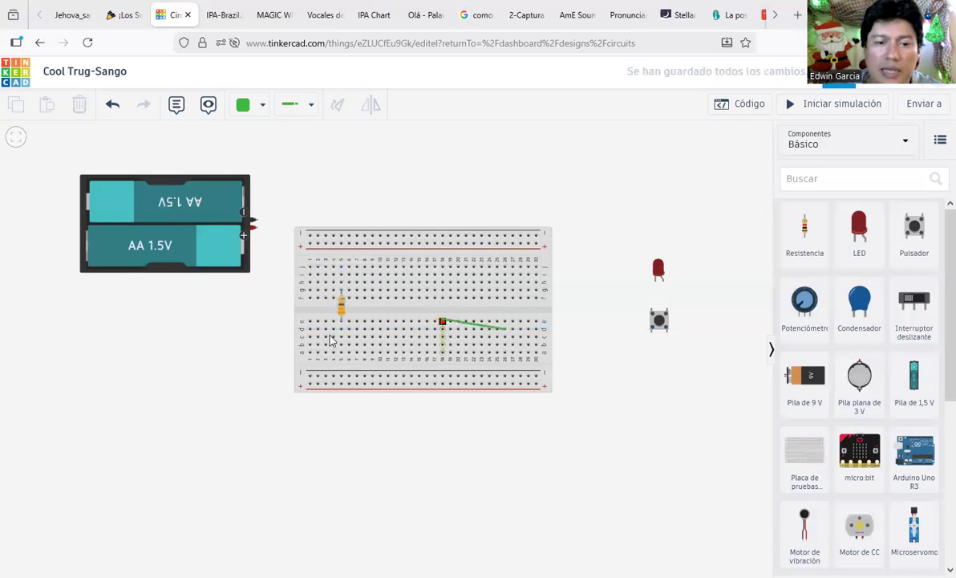
click(242, 358)
key(Escape)
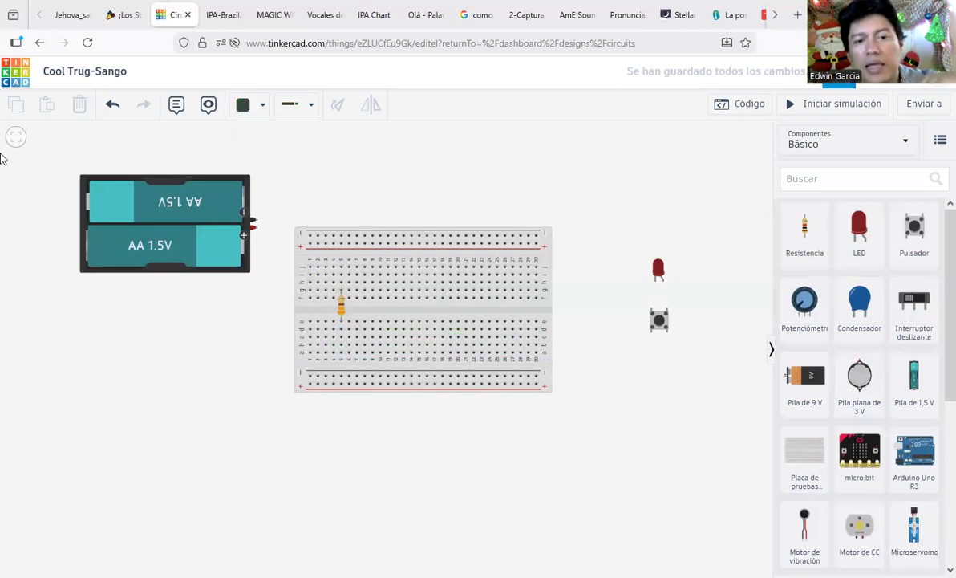
mouse_move(339, 264)
mouse_down()
mouse_move(336, 292)
mouse_move(338, 260)
mouse_move(350, 319)
mouse_move(334, 318)
mouse_move(344, 322)
mouse_move(362, 306)
mouse_move(542, 313)
mouse_up()
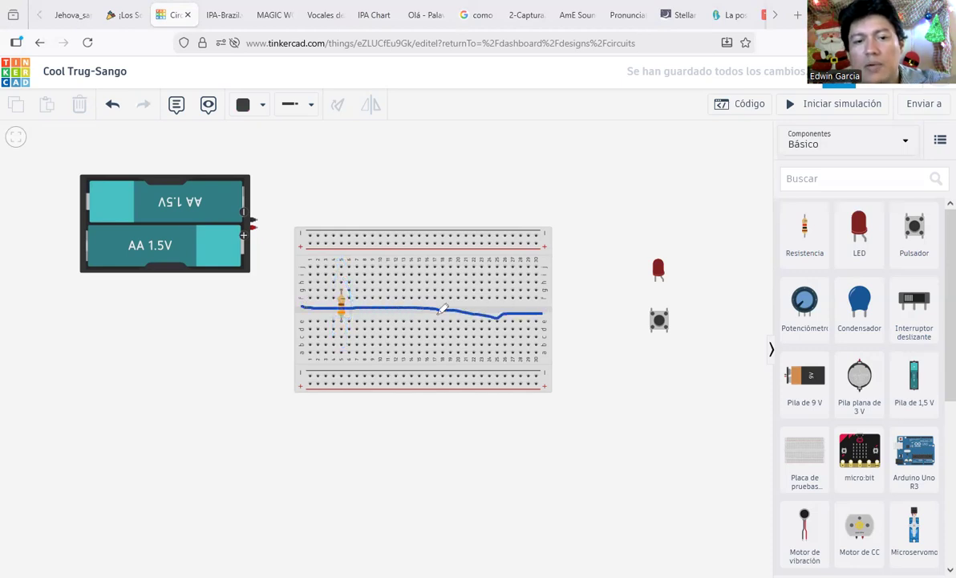
drag(302, 305, 549, 308)
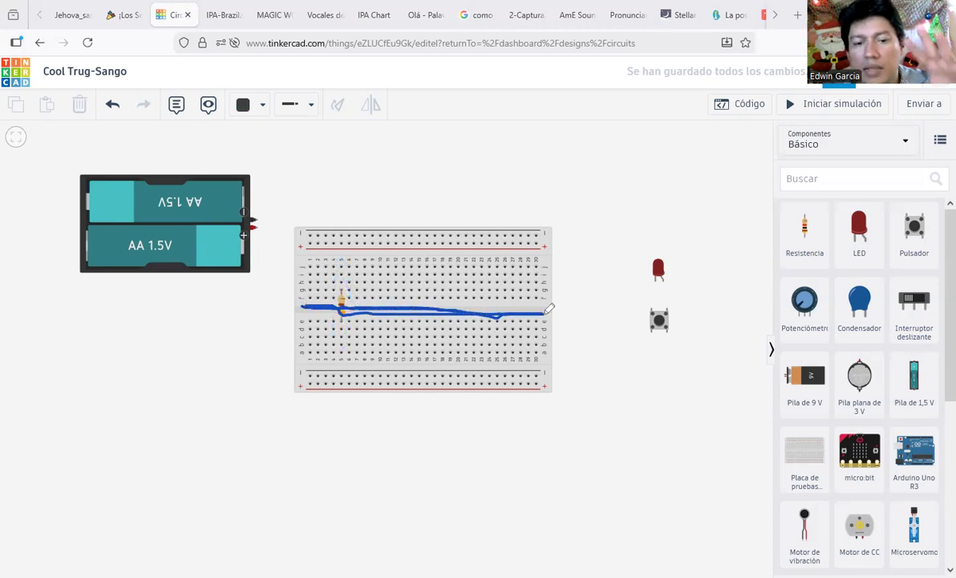
drag(340, 276, 344, 318)
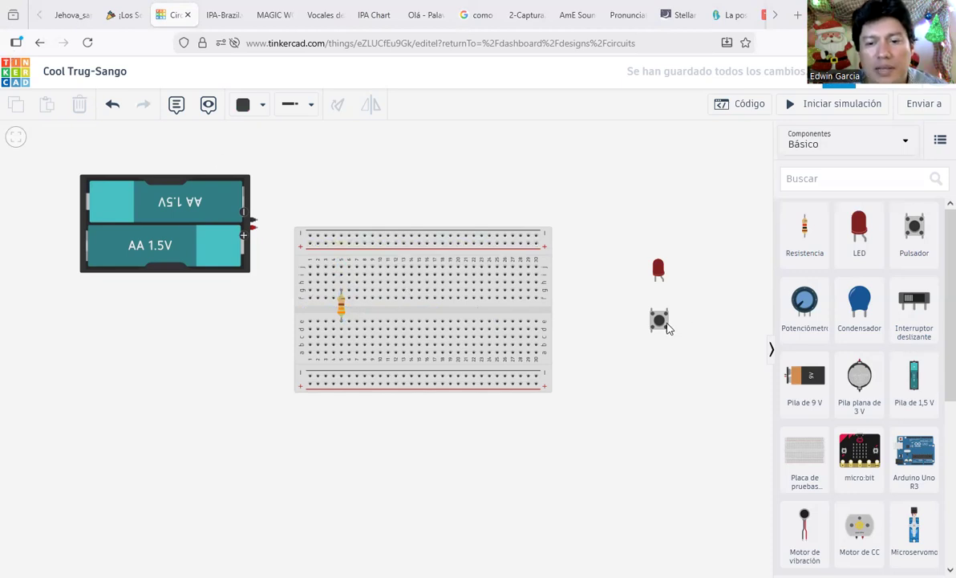
Step: Drag the pushbutton onto the breadboard directly above the resistor
click(660, 321)
drag(656, 320, 334, 284)
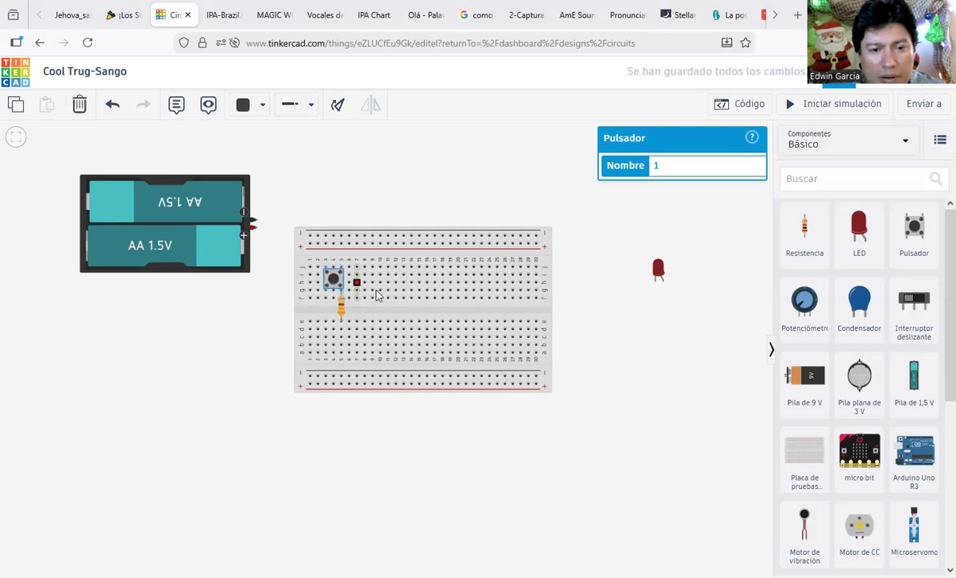
click(640, 351)
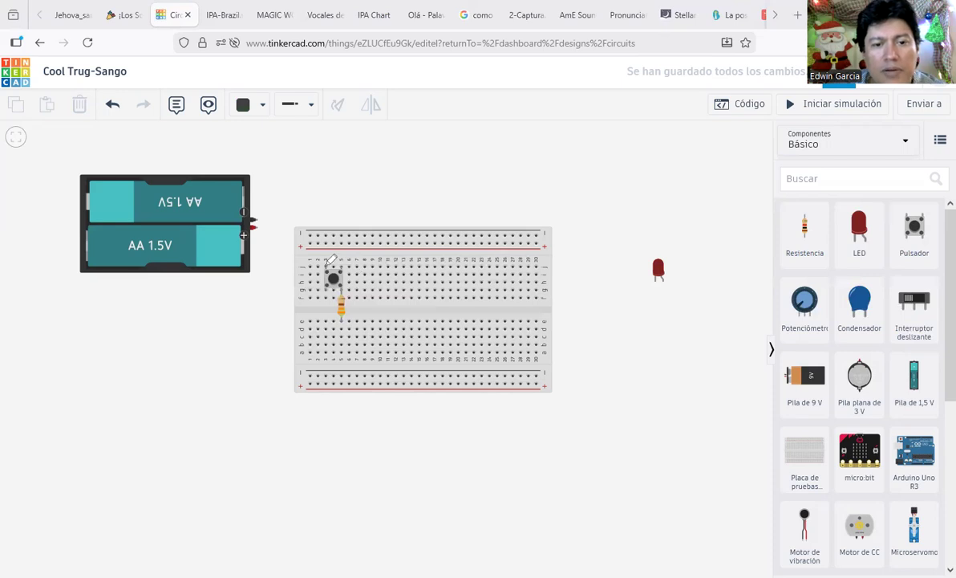
Step: Sketch temporary marks over the pushbutton's pins to plan its connections
mouse_move(327, 266)
mouse_down()
mouse_move(342, 294)
mouse_move(323, 274)
mouse_move(328, 265)
mouse_up()
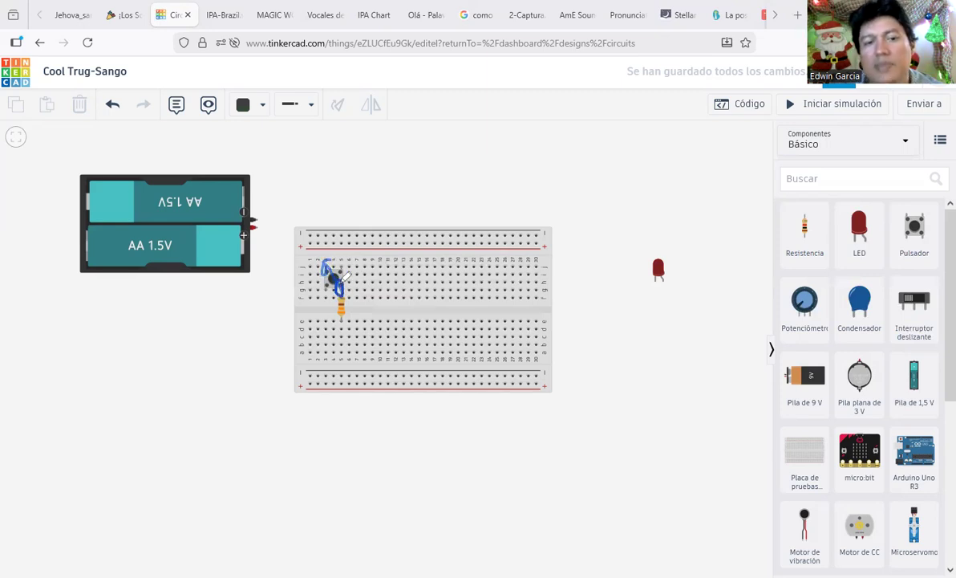
mouse_move(343, 285)
mouse_down()
mouse_move(340, 295)
mouse_move(337, 267)
mouse_up()
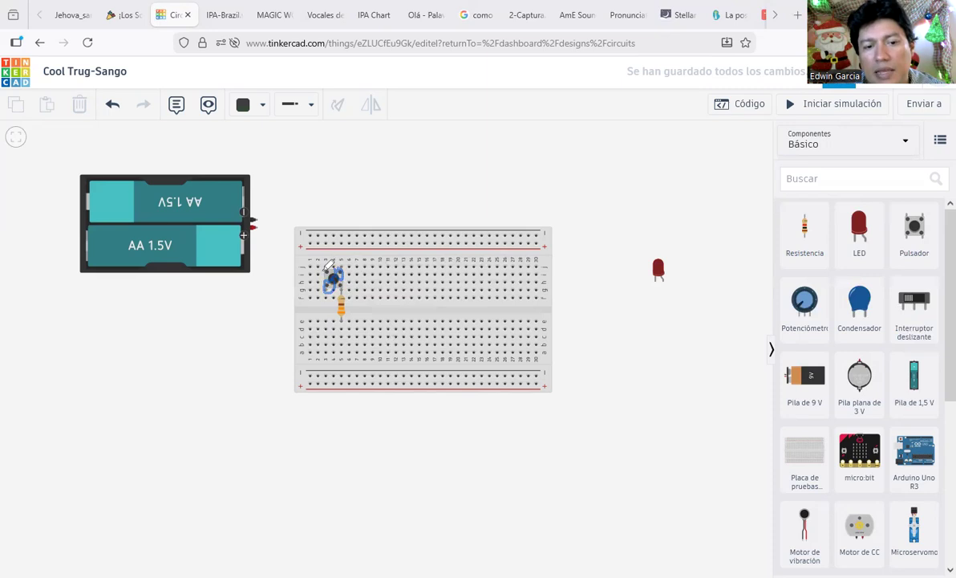
mouse_move(326, 288)
mouse_down()
mouse_move(325, 266)
mouse_move(324, 297)
mouse_up()
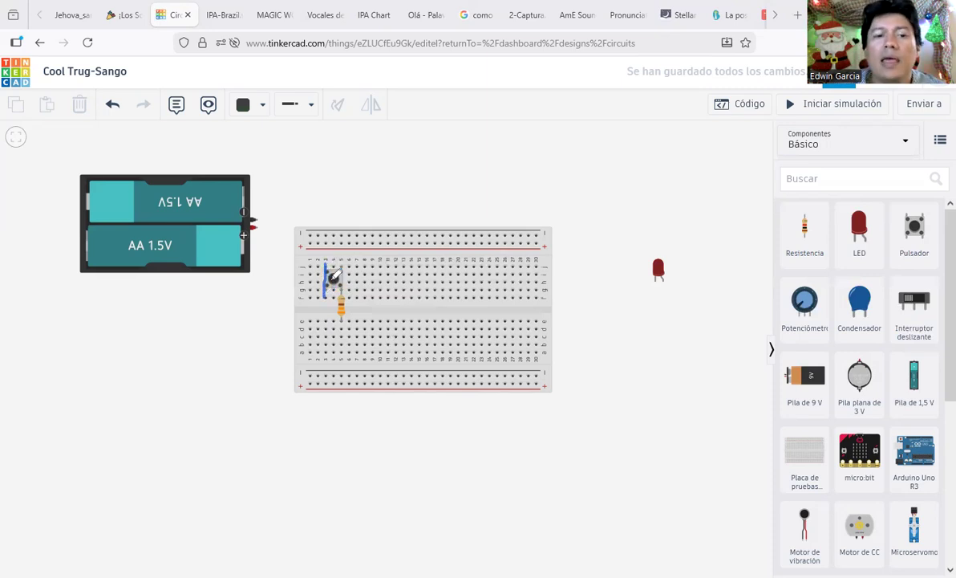
mouse_move(324, 265)
mouse_down()
mouse_move(336, 290)
mouse_move(325, 277)
mouse_move(332, 288)
mouse_move(336, 275)
mouse_up()
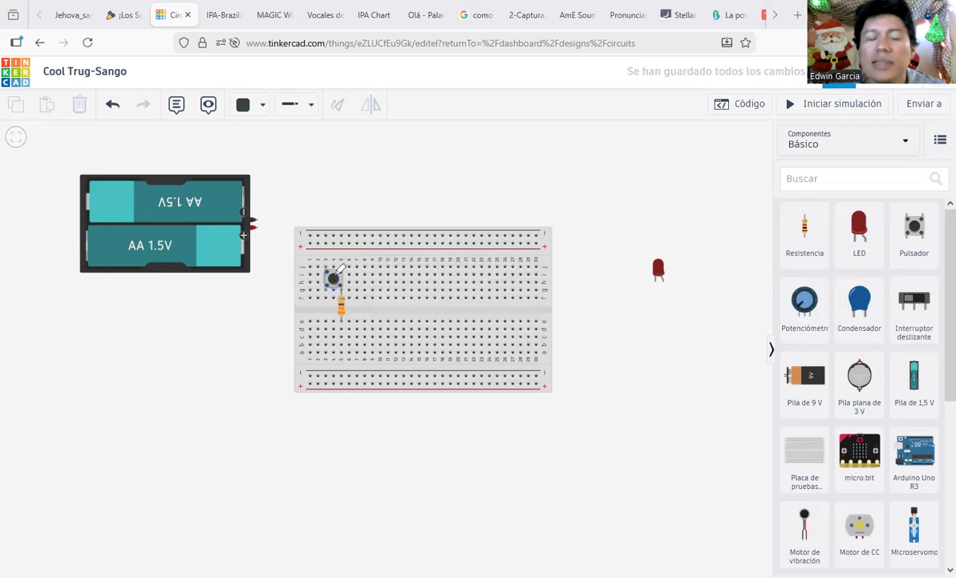
drag(334, 271, 337, 286)
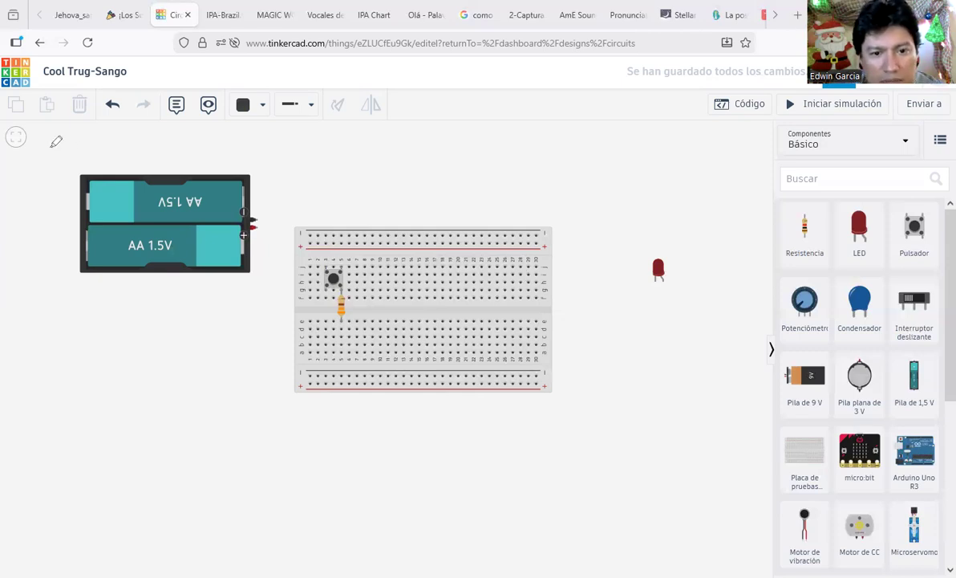
Step: Move the red LED onto the breadboard below the resistor and nudge its position
click(341, 305)
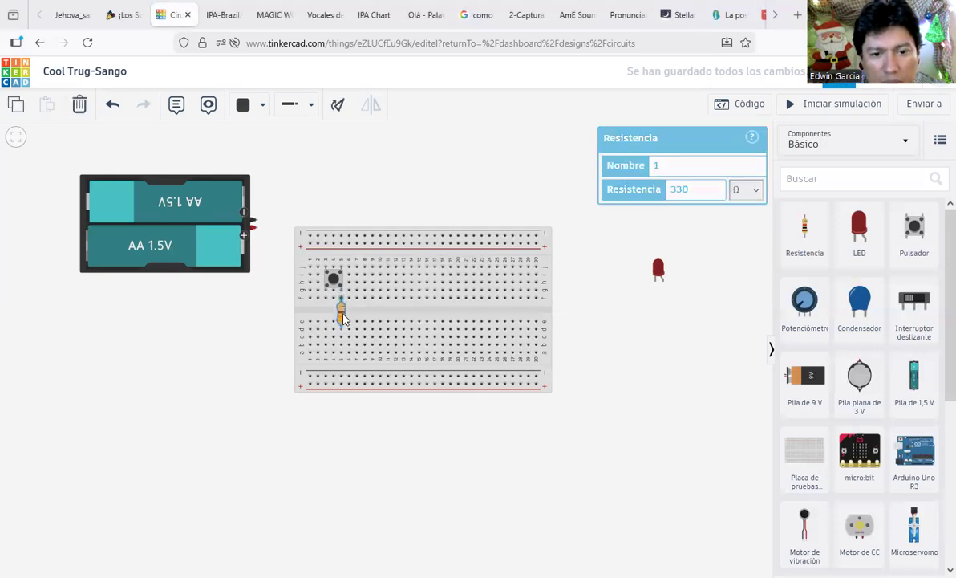
click(647, 337)
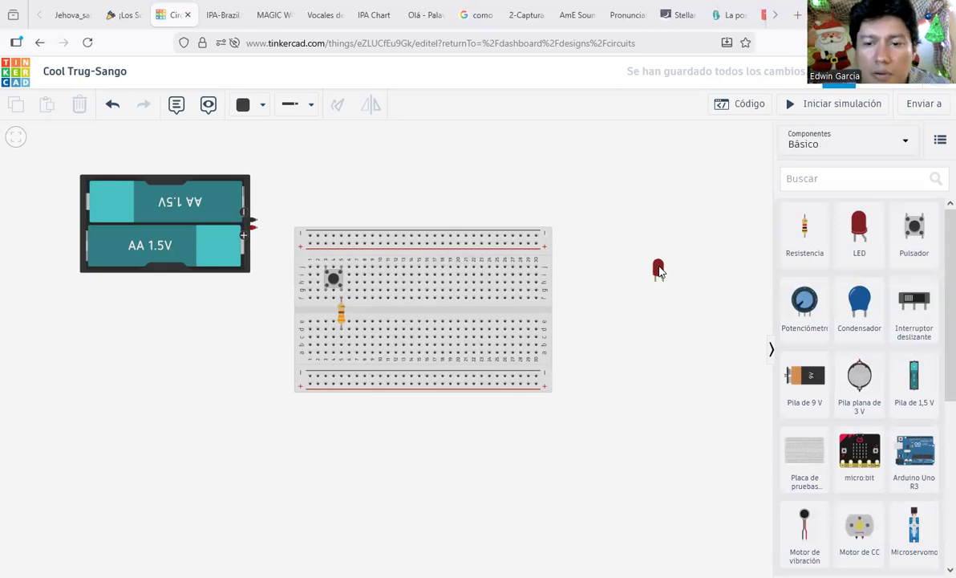
drag(658, 272, 636, 299)
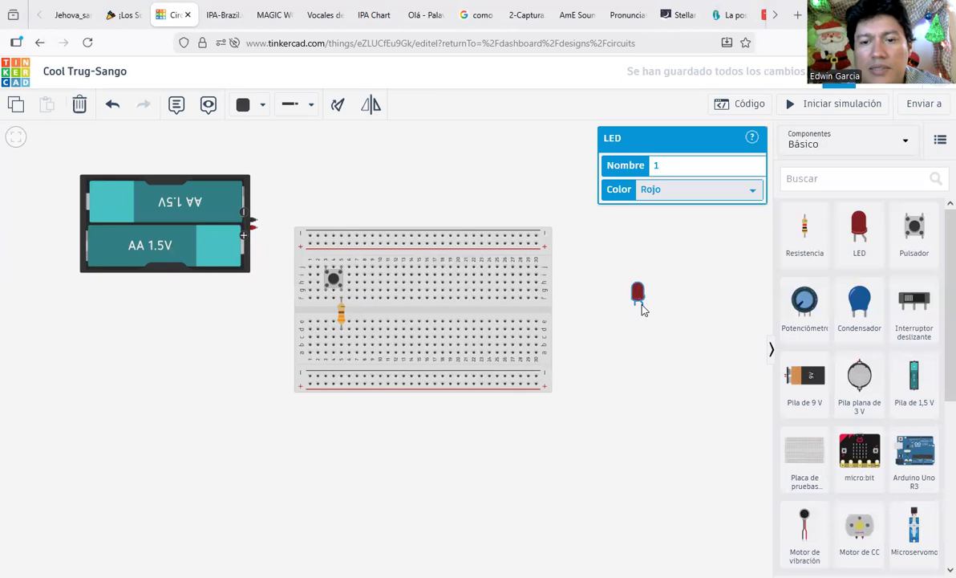
drag(639, 303, 346, 344)
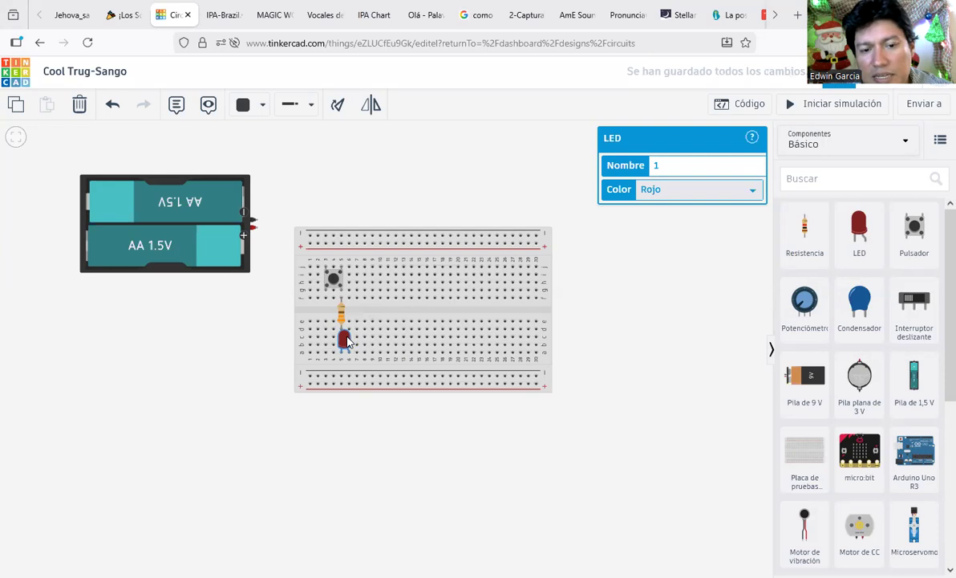
mouse_move(353, 344)
mouse_down()
mouse_move(345, 340)
mouse_move(333, 354)
mouse_move(350, 323)
mouse_move(358, 330)
mouse_move(347, 332)
mouse_up()
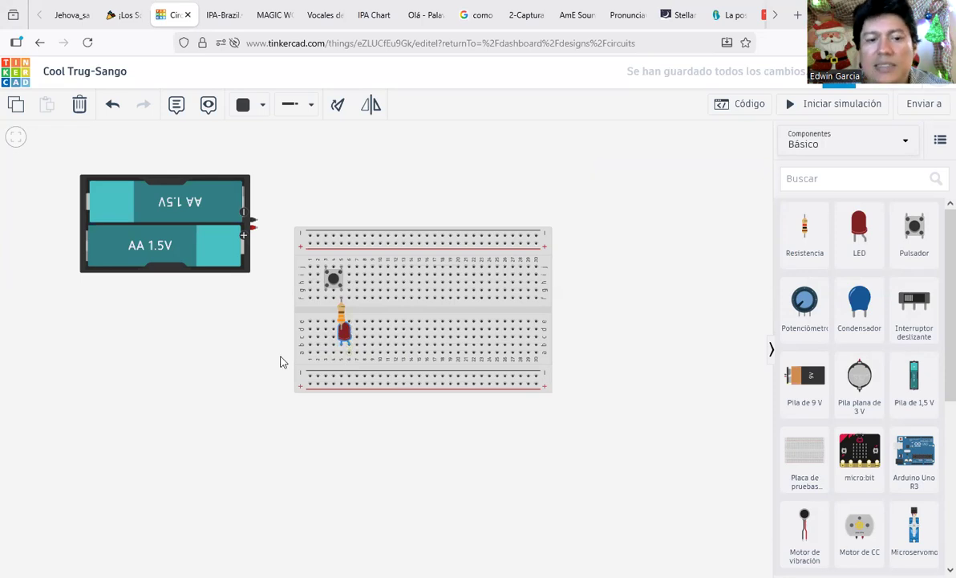
drag(349, 343, 352, 346)
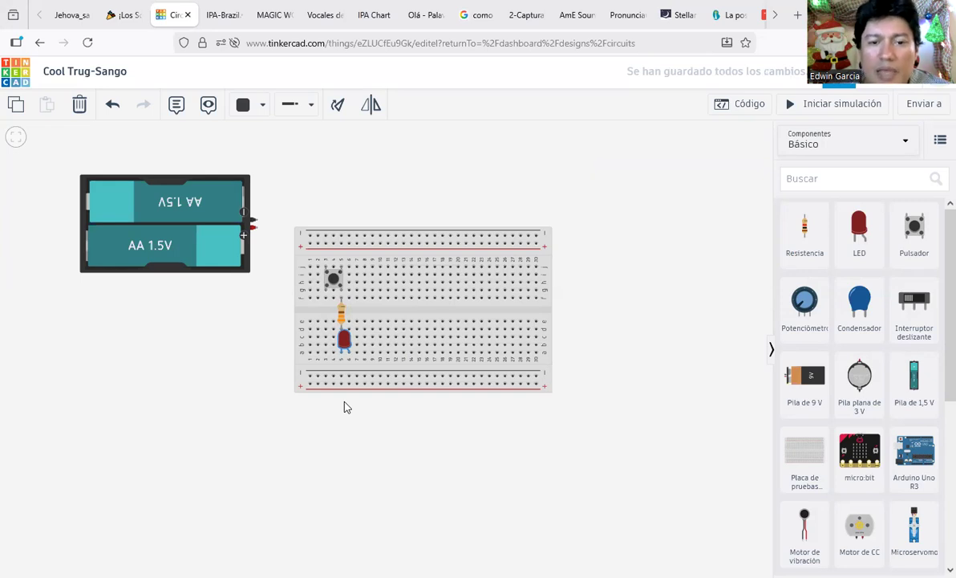
Step: Cancel a stray wire and shift the LED up one hole
click(433, 273)
key(Escape)
click(551, 250)
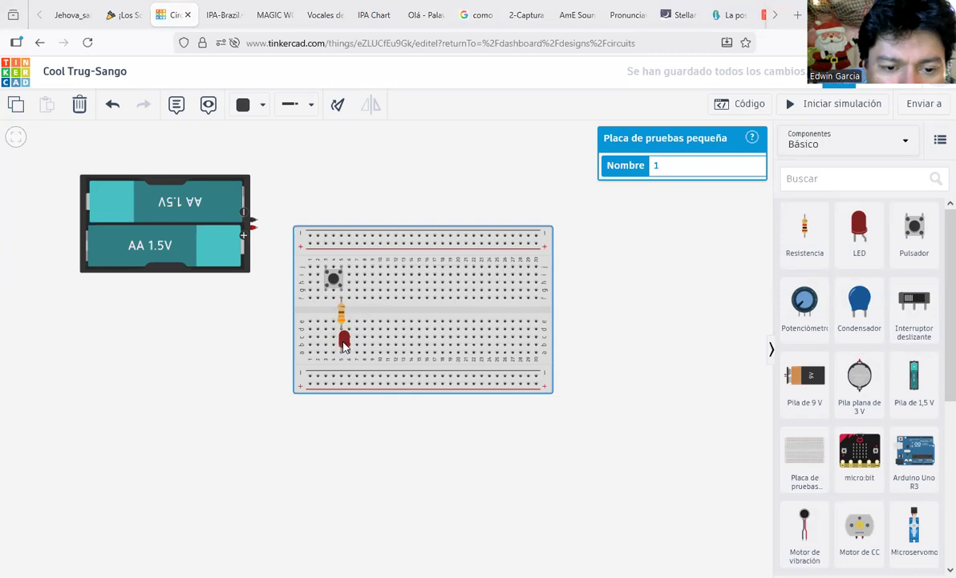
drag(344, 346, 344, 337)
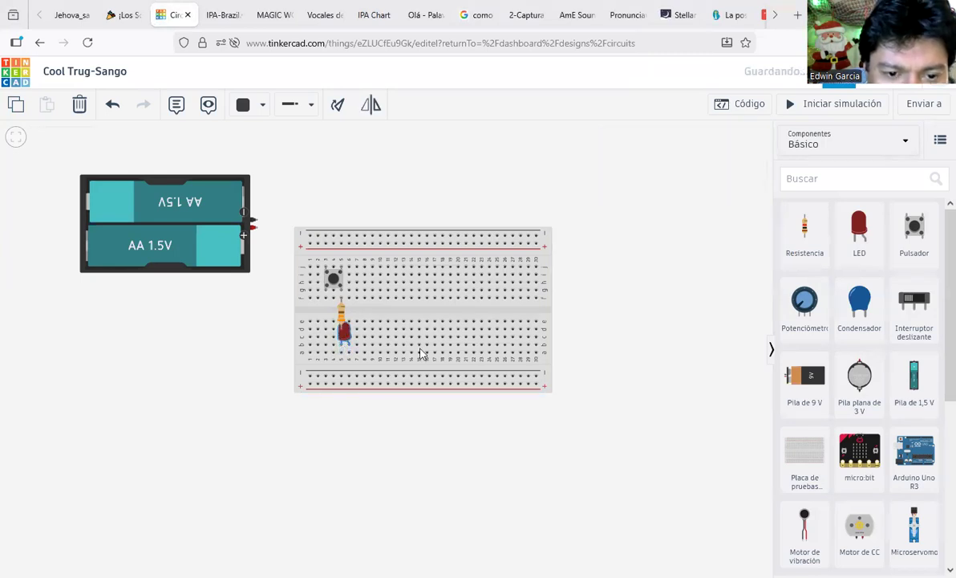
click(582, 365)
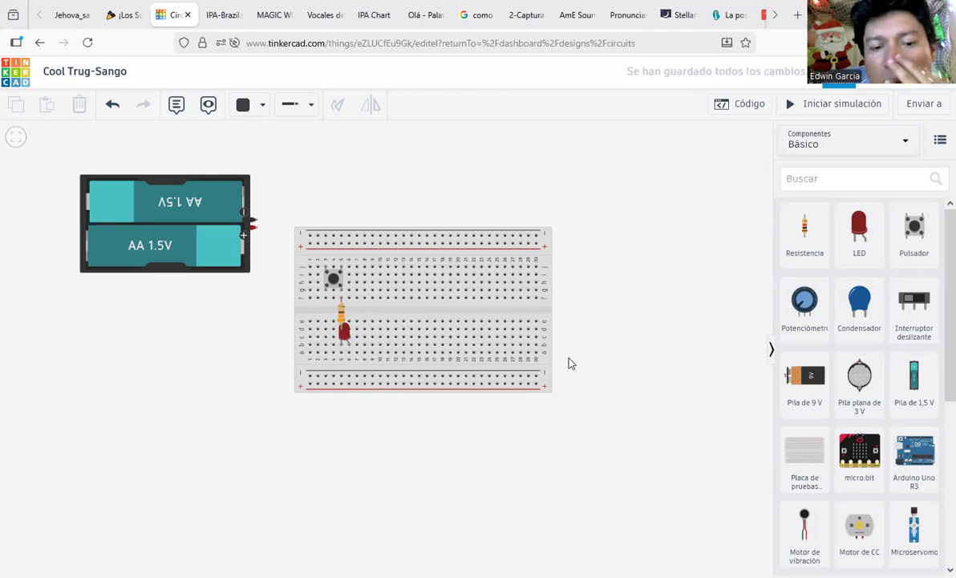
Step: Replace the misplaced LED with a fresh one dropped just below the resistor
click(347, 333)
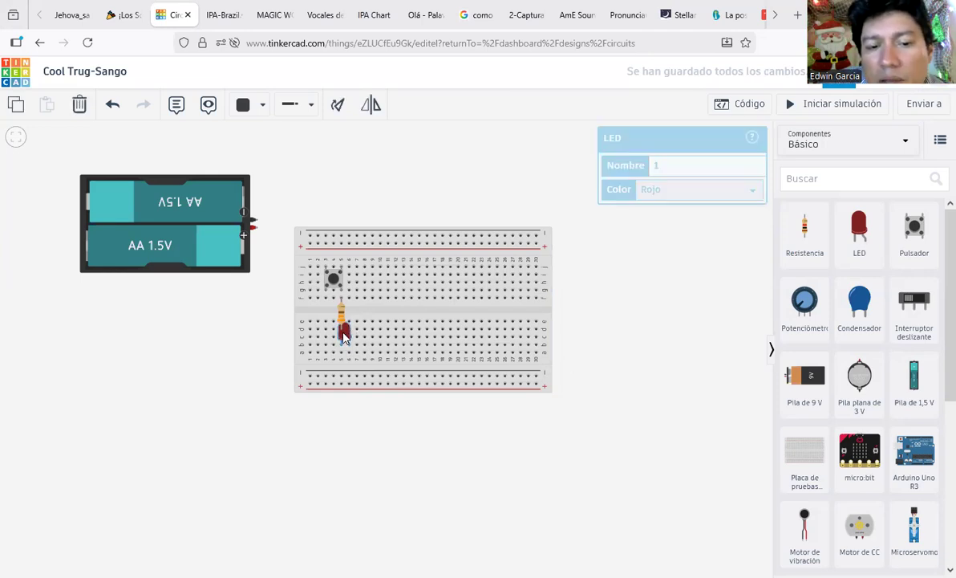
key(Delete)
click(859, 229)
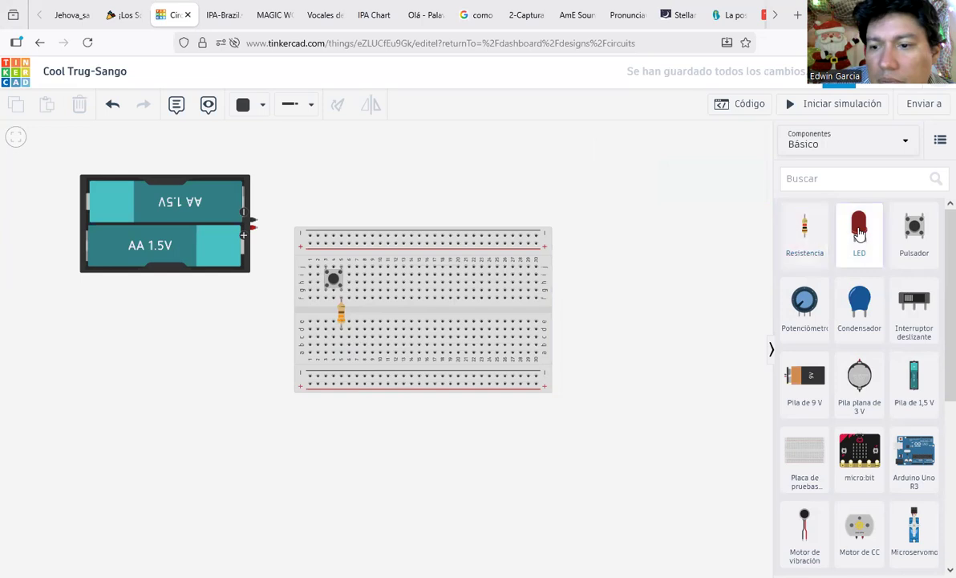
click(347, 344)
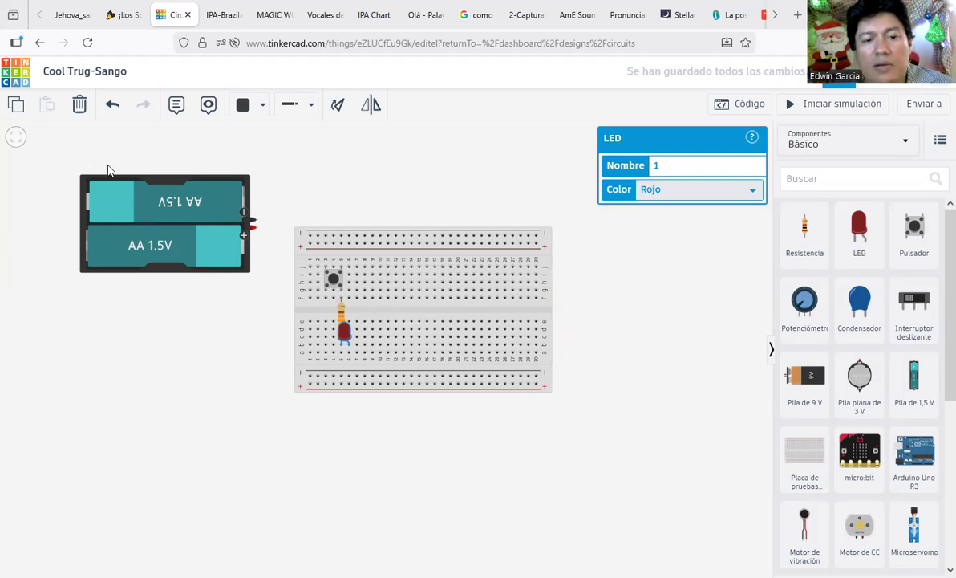
Step: Drag the two-cell AA battery pack down and left so it sits next to the breadboard
drag(183, 212, 169, 273)
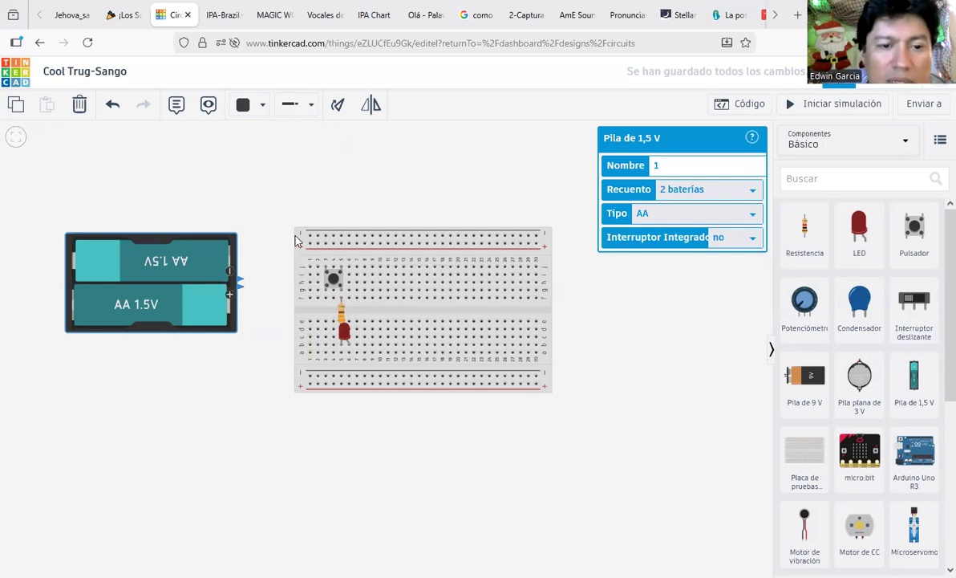
Step: Set new wires to the normal type with the colour Rojo (red)
click(297, 108)
click(334, 155)
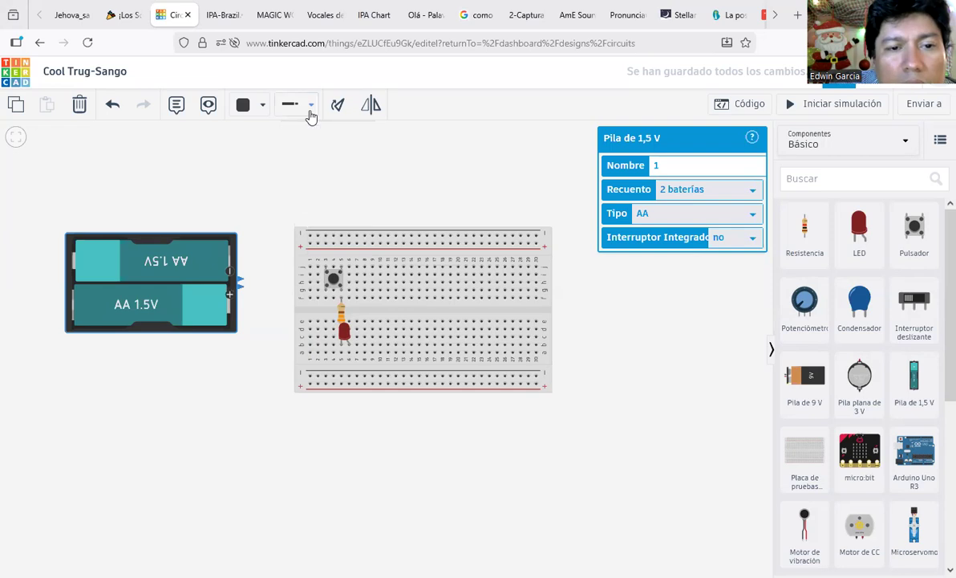
click(312, 109)
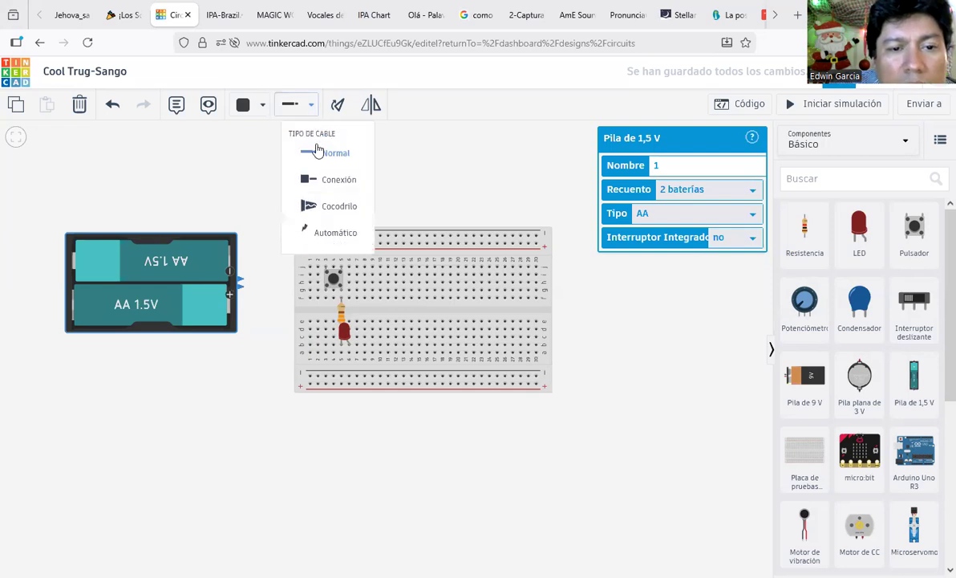
click(264, 108)
click(276, 174)
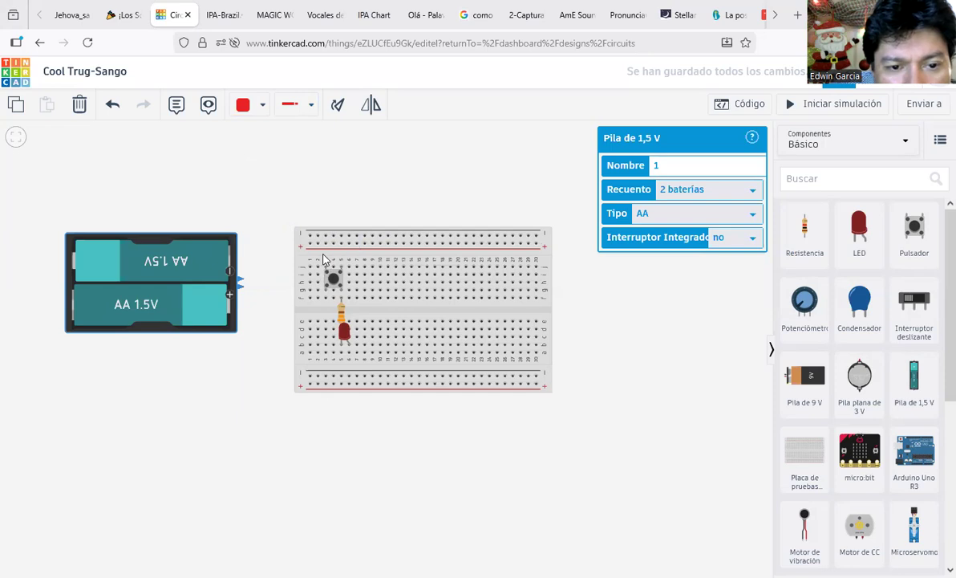
Step: Wire the top power rail to hole 1b, and the battery's positive terminal to the top rail
click(316, 246)
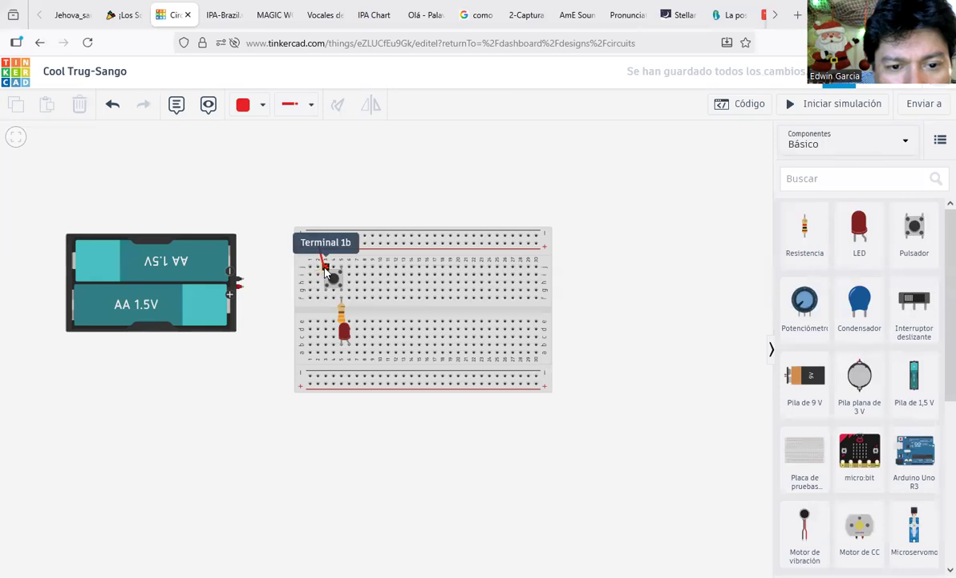
click(324, 268)
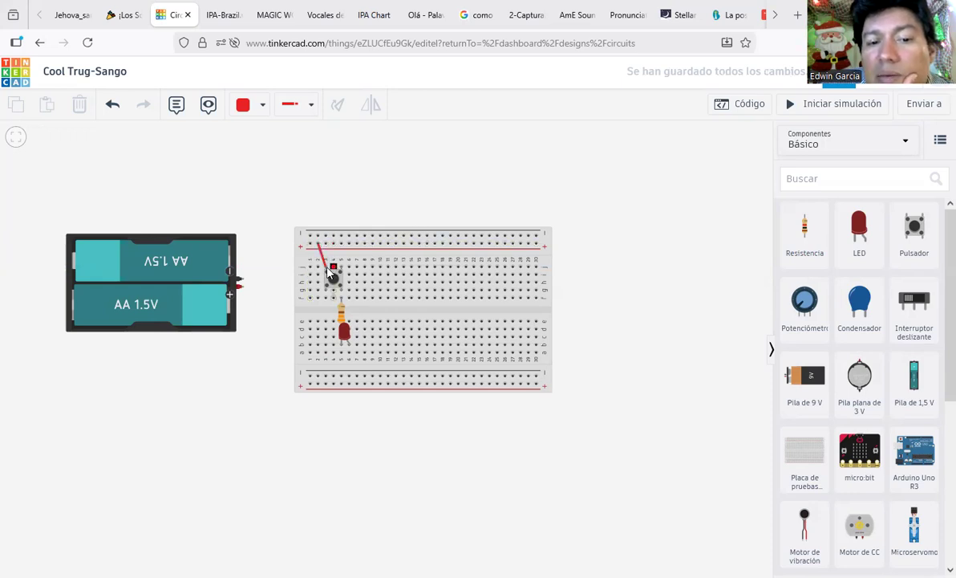
click(242, 285)
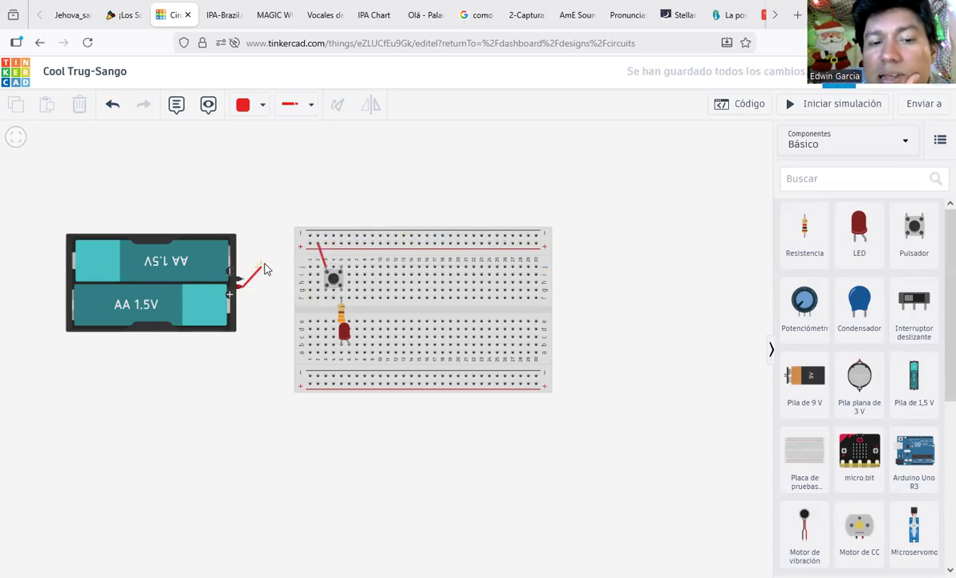
click(310, 244)
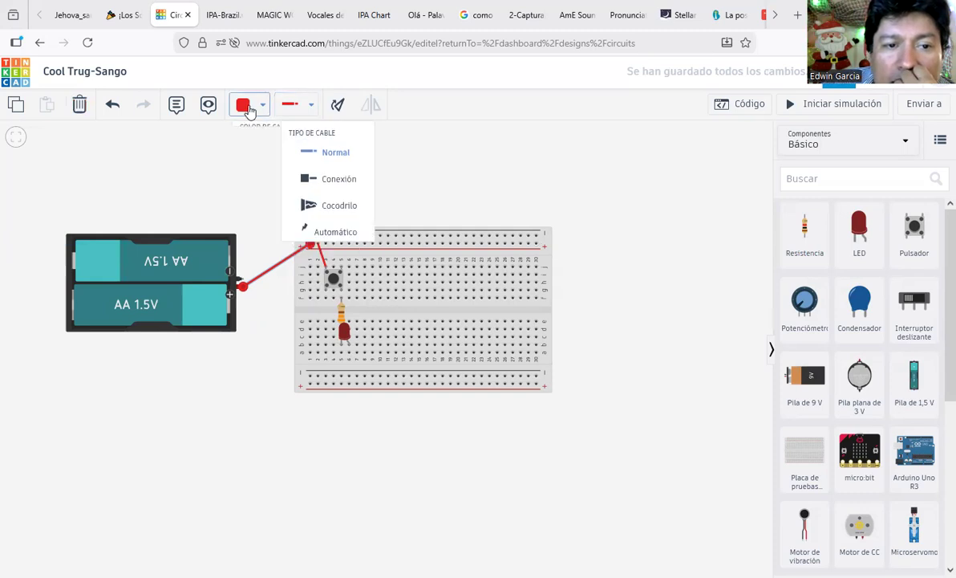
mouse_move(249, 116)
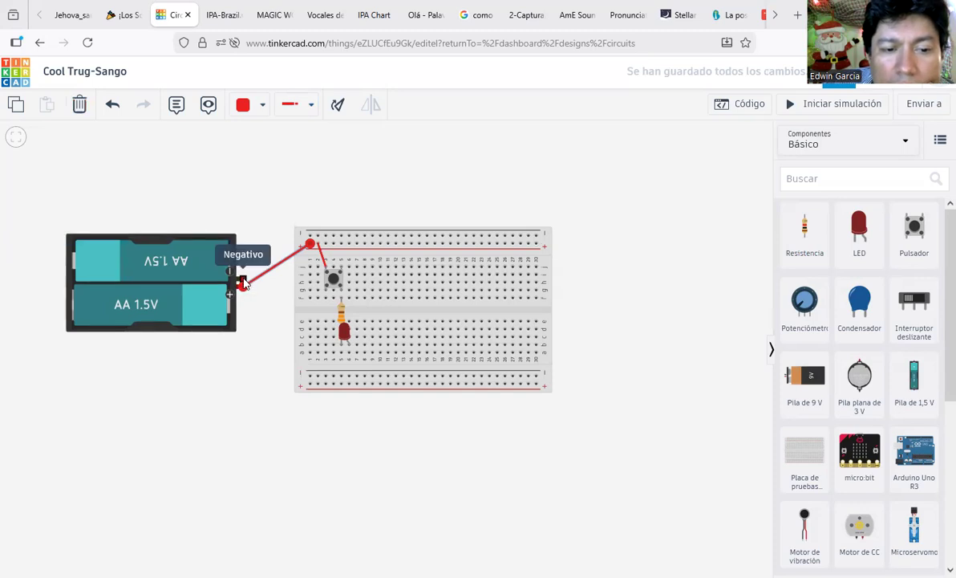
Step: Wire the battery's negative terminal to the bottom rail and colour the wire Negro (black)
click(239, 276)
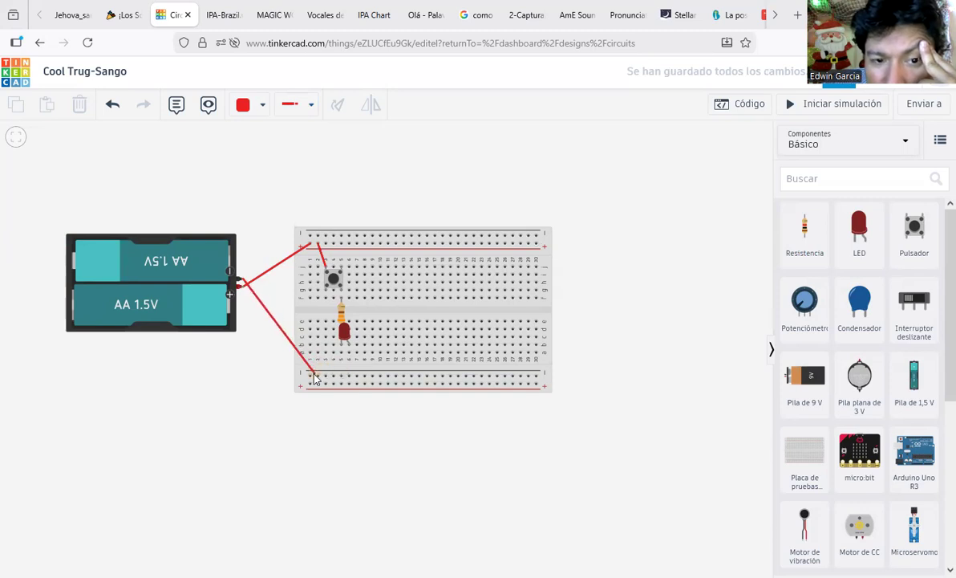
click(311, 377)
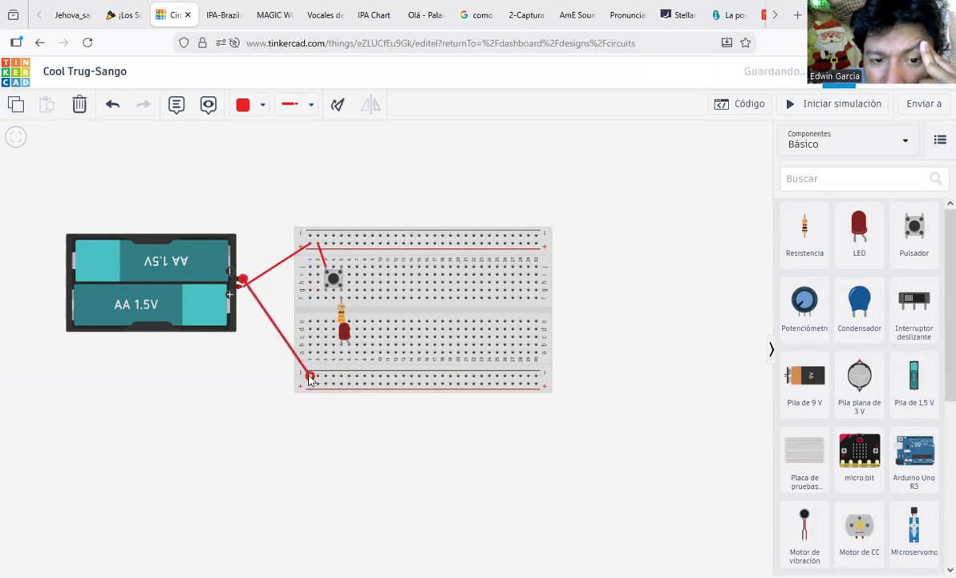
click(248, 111)
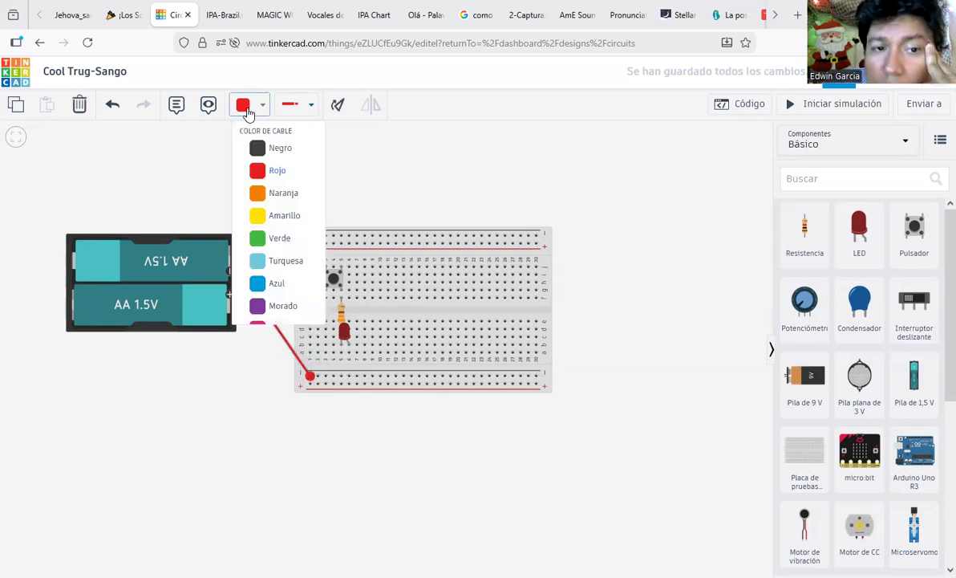
click(270, 151)
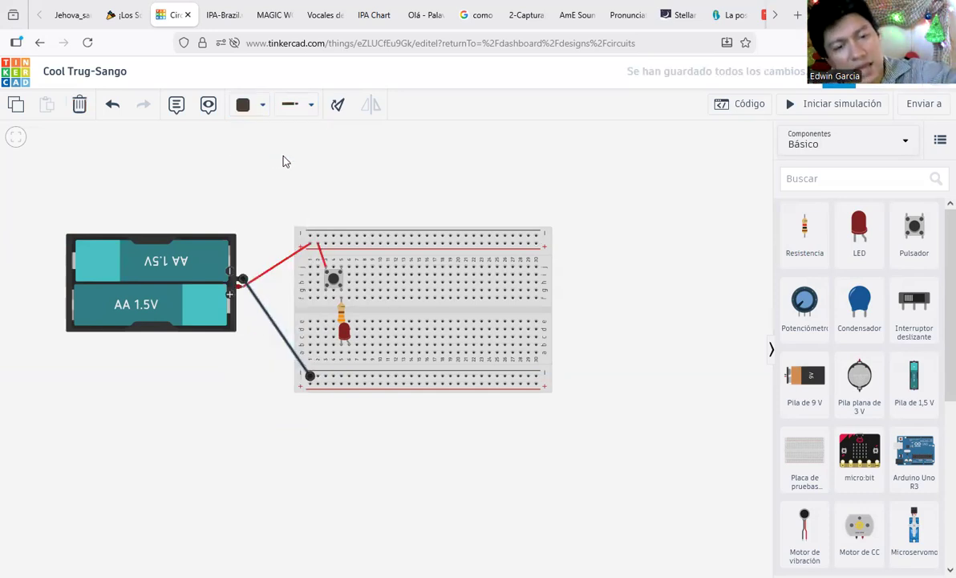
click(283, 158)
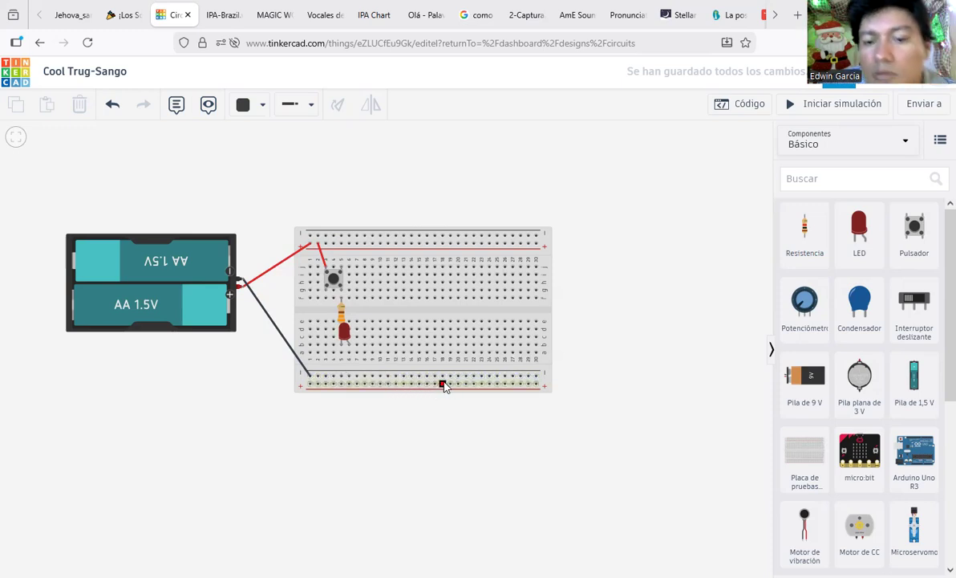
Step: Join the LED's leg to the bottom rail with a short wire, then start the simulation
click(350, 376)
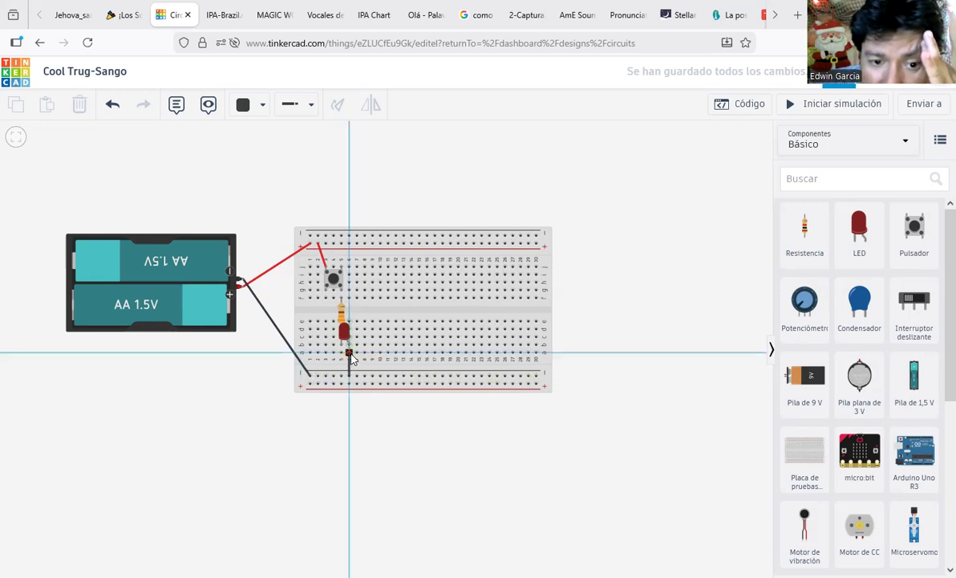
click(350, 354)
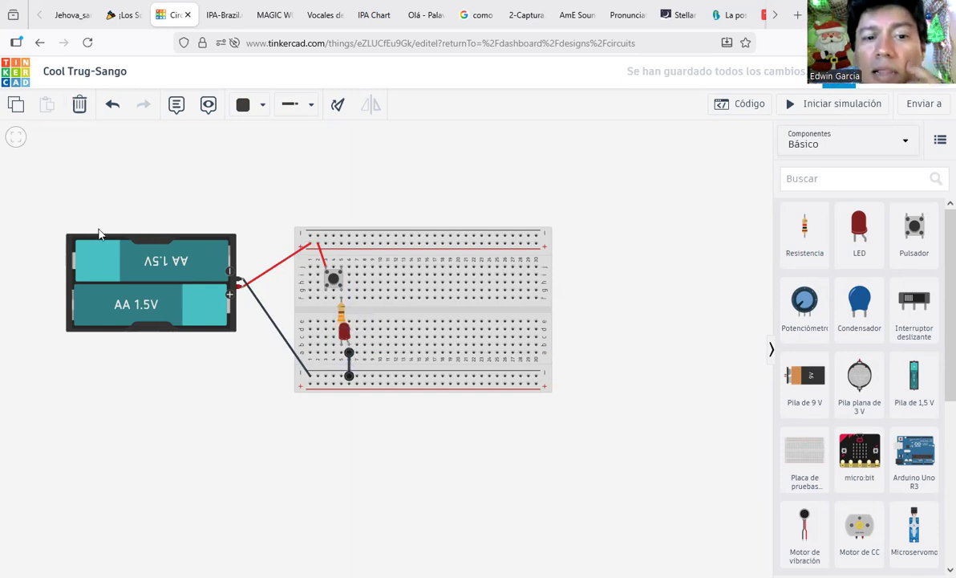
mouse_move(255, 280)
mouse_down()
mouse_move(320, 243)
mouse_move(337, 271)
mouse_move(328, 282)
mouse_move(334, 273)
mouse_move(346, 293)
mouse_move(338, 320)
mouse_move(340, 342)
mouse_move(344, 327)
mouse_move(350, 340)
mouse_move(330, 315)
mouse_move(360, 362)
mouse_move(352, 383)
mouse_move(319, 382)
mouse_move(279, 314)
mouse_move(231, 271)
mouse_move(240, 281)
mouse_up()
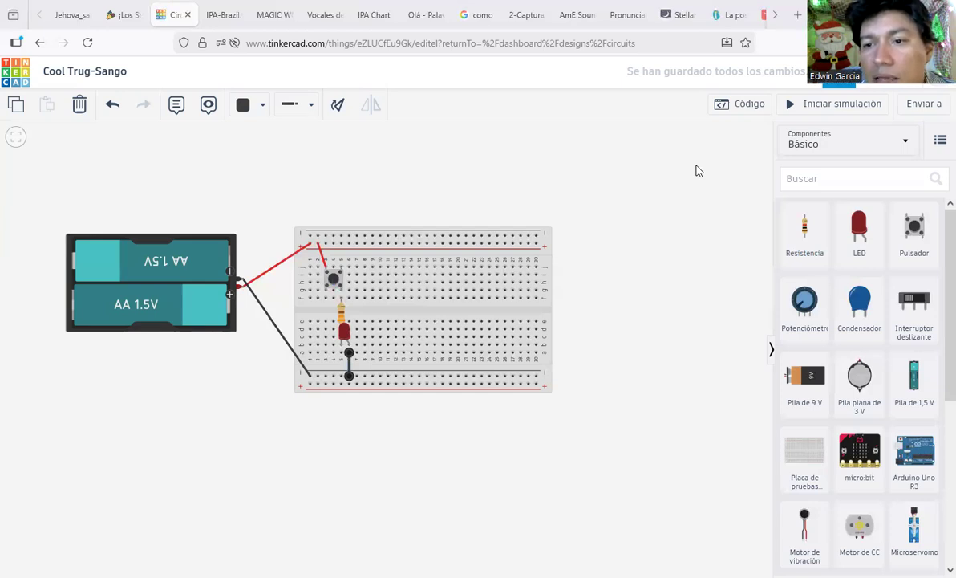
click(839, 112)
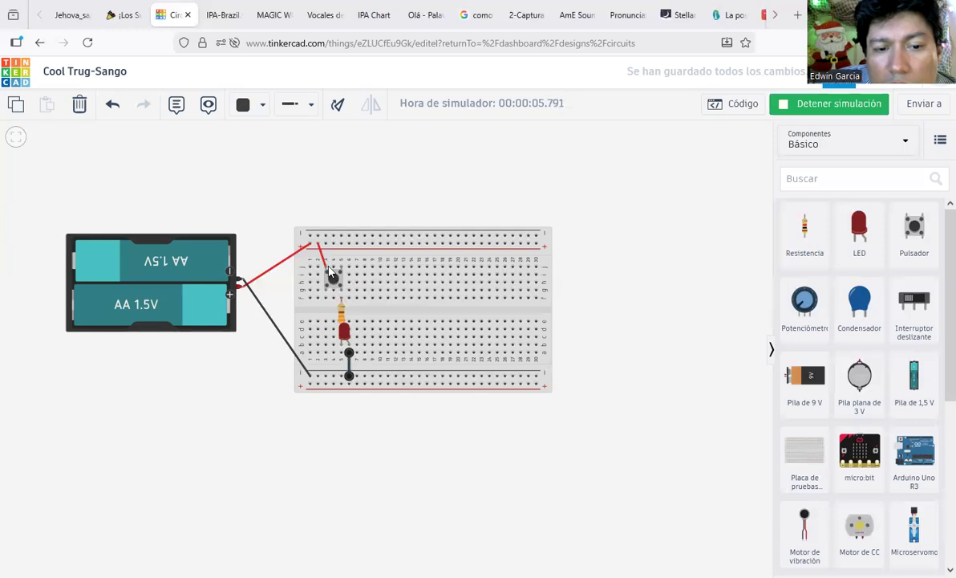
click(865, 110)
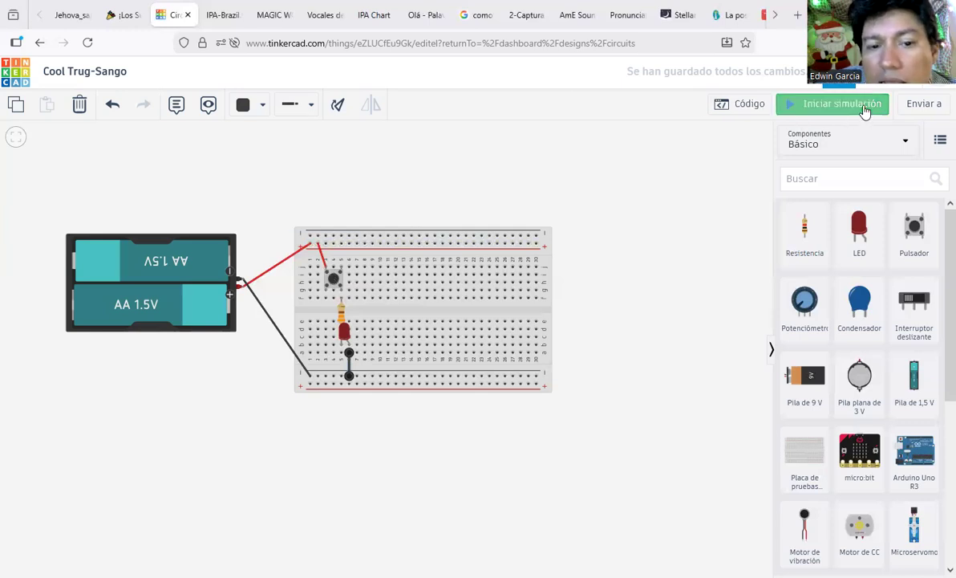
Step: Move the red top-rail wire's end from pushbutton terminal 1b to terminal 2b
click(324, 267)
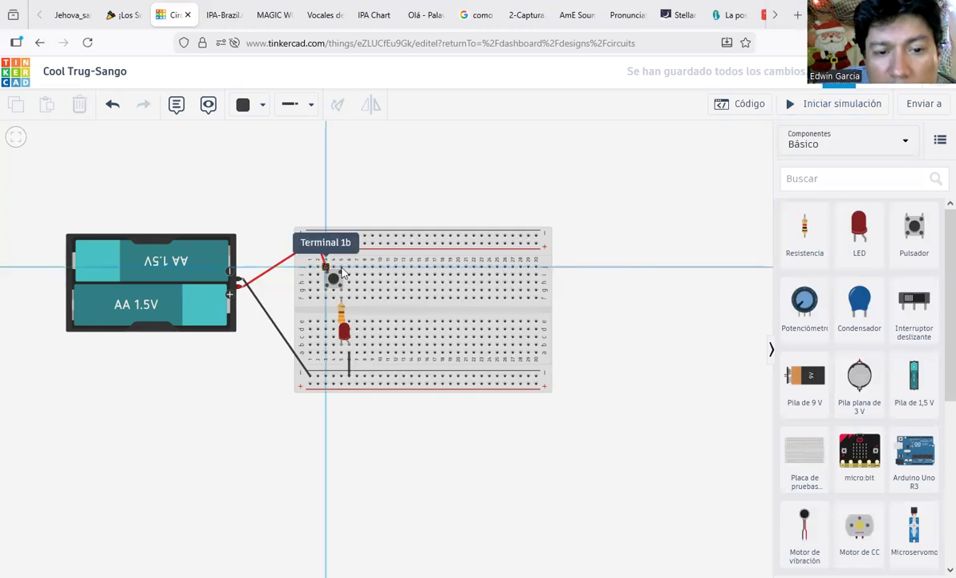
click(341, 268)
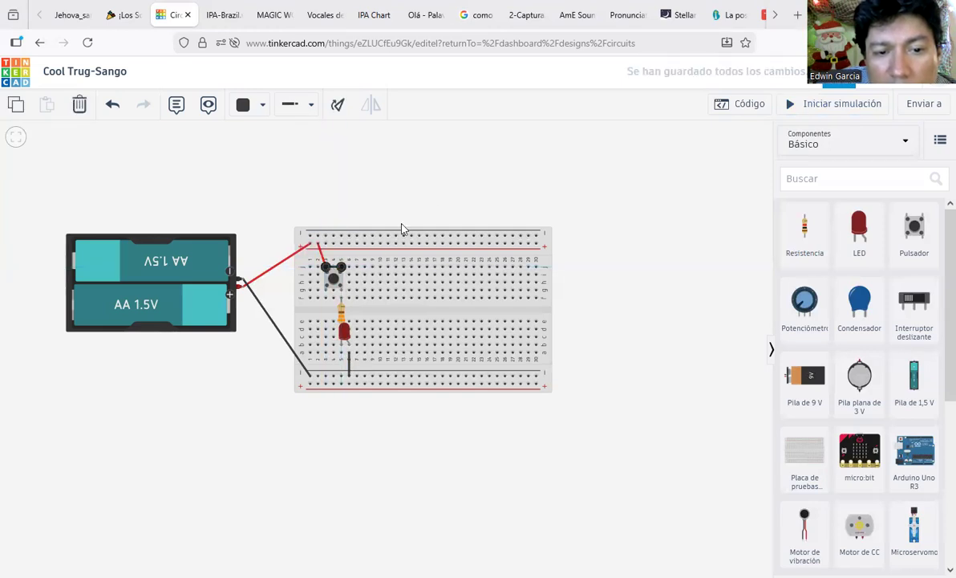
key(ctrl+z)
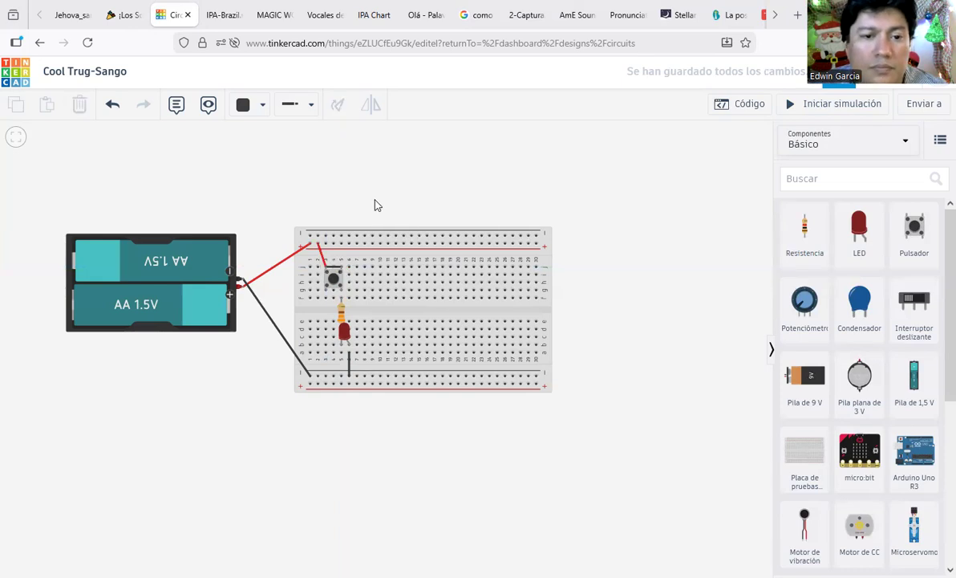
click(325, 263)
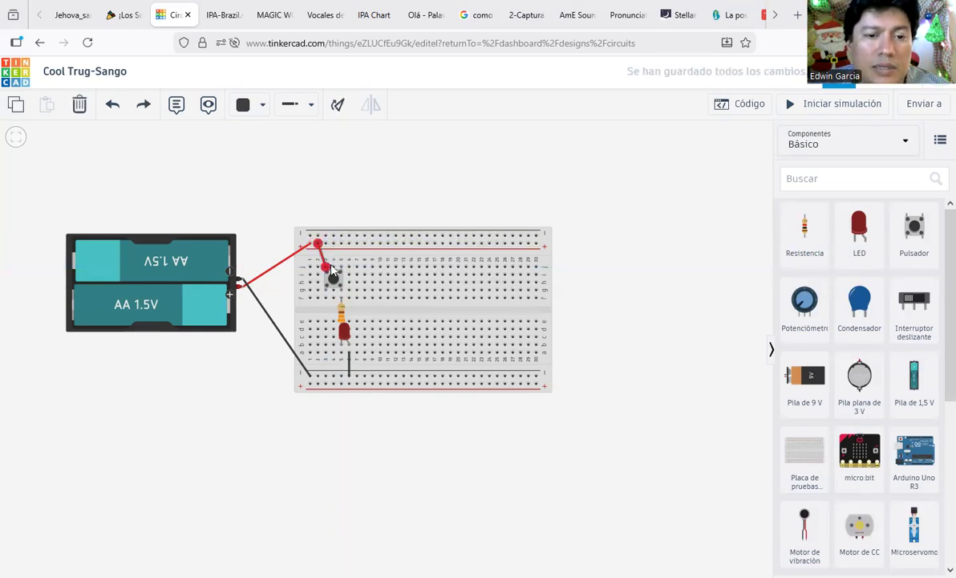
drag(327, 268, 352, 267)
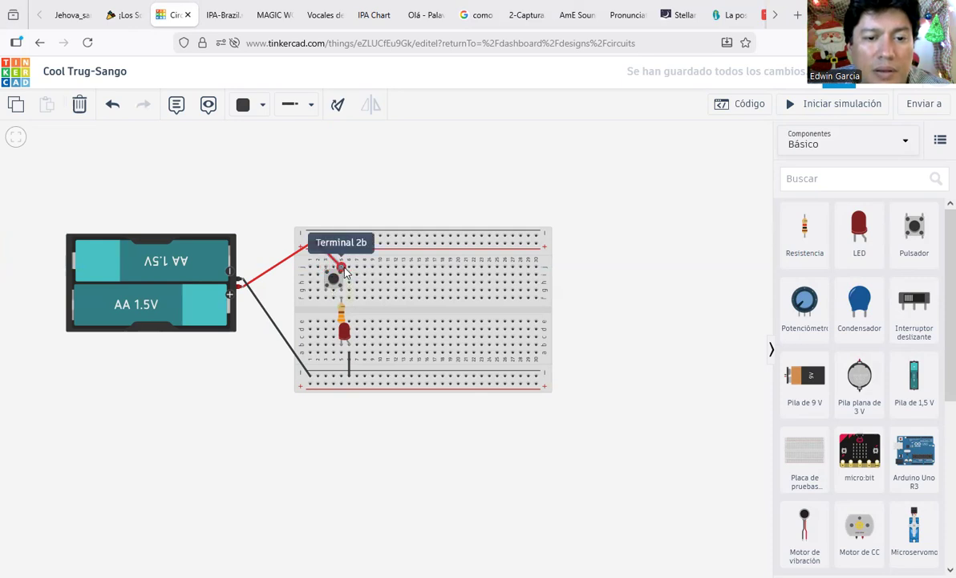
click(341, 266)
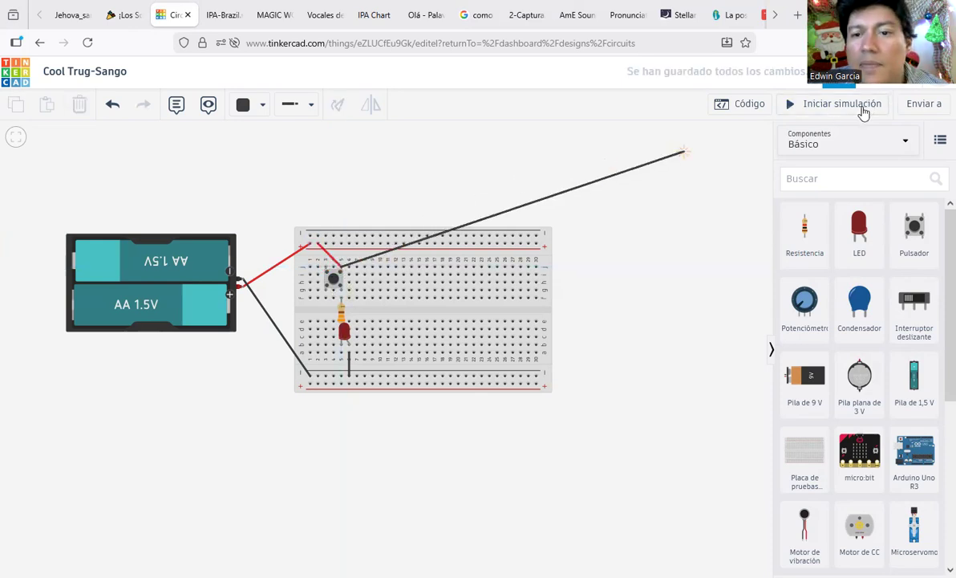
key(Escape)
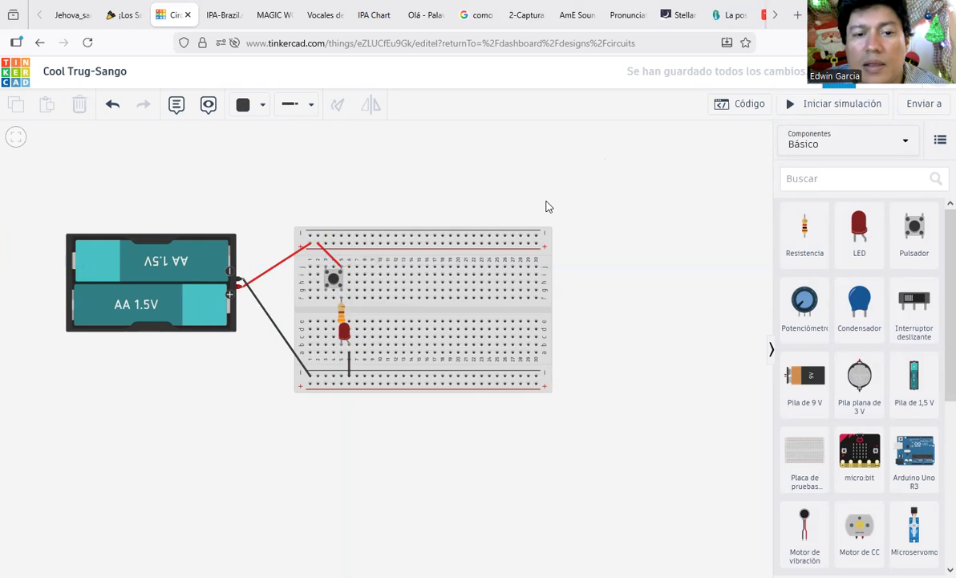
Step: Run the simulation to test the circuit, then stop it
click(842, 104)
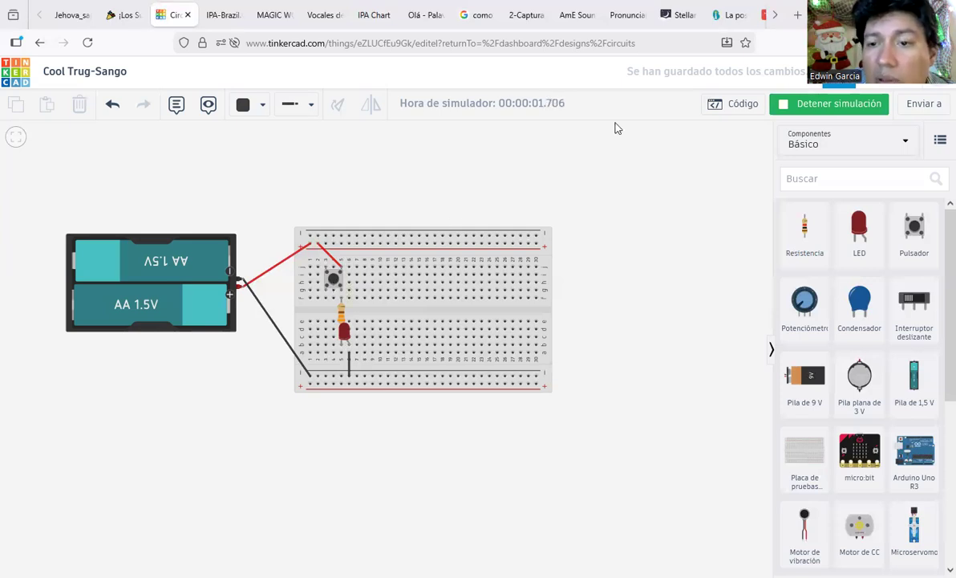
click(824, 103)
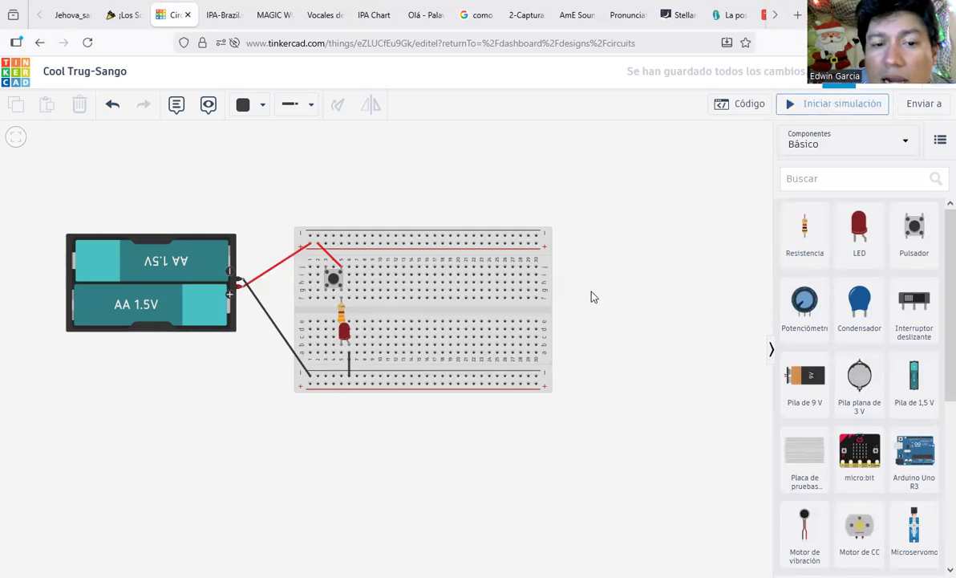
scroll(844, 452, down, 3)
scroll(843, 457, down, 1)
scroll(846, 481, up, 1)
scroll(848, 525, down, 1)
Step: Place a multimeter above the breadboard and wire its negative terminal to the bottom rail
drag(856, 537, 446, 171)
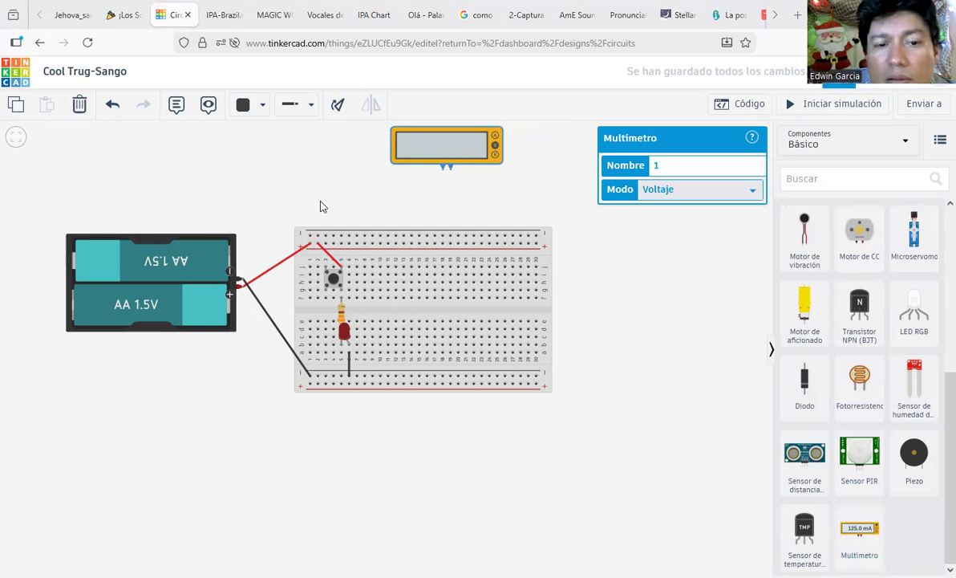
click(302, 115)
click(447, 171)
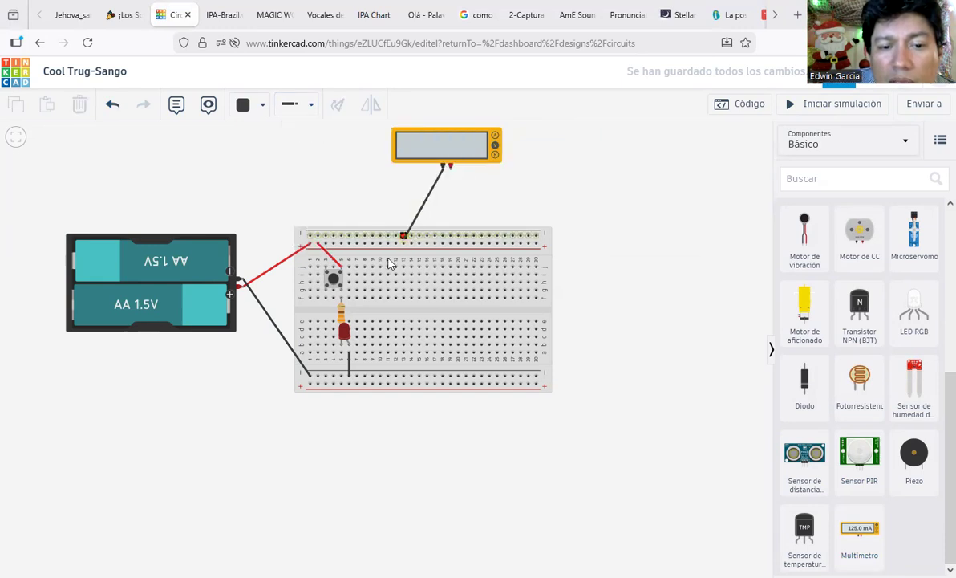
click(320, 388)
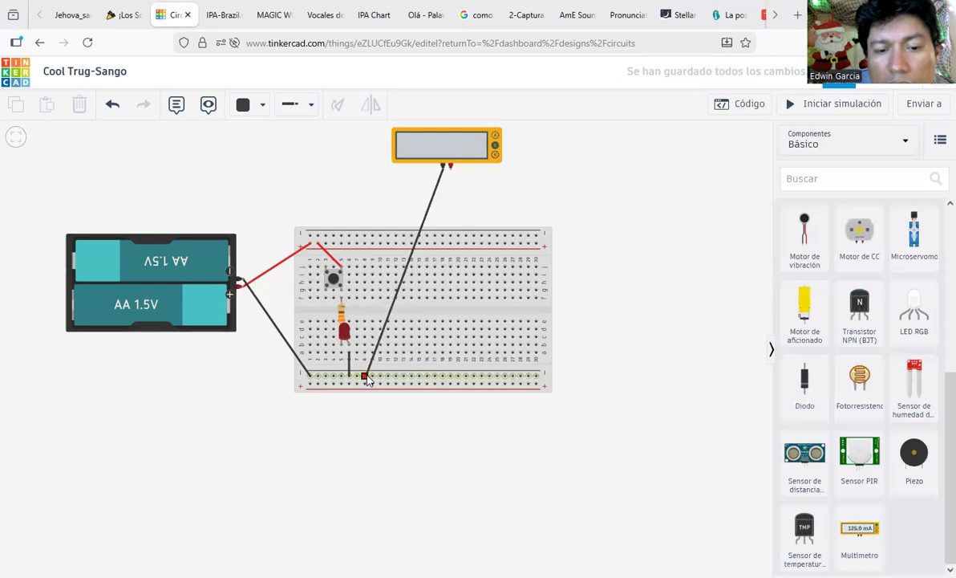
click(365, 377)
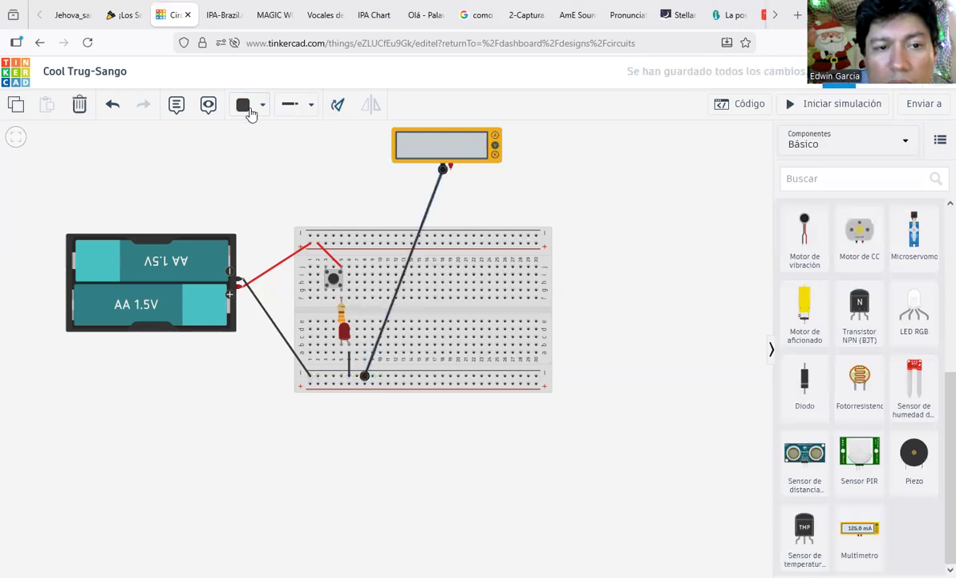
Step: Wire the multimeter's red terminal to the breadboard's top power rail
click(363, 207)
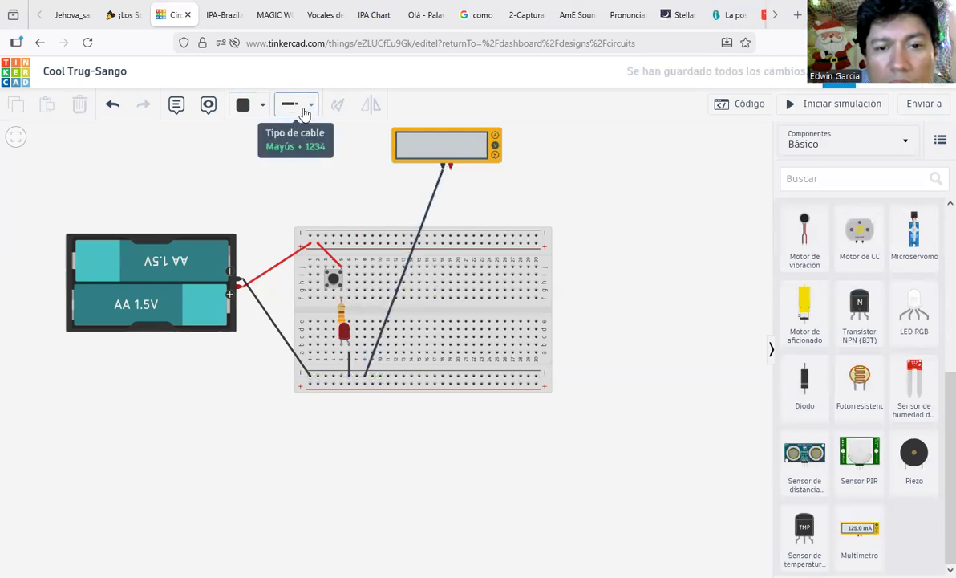
click(450, 168)
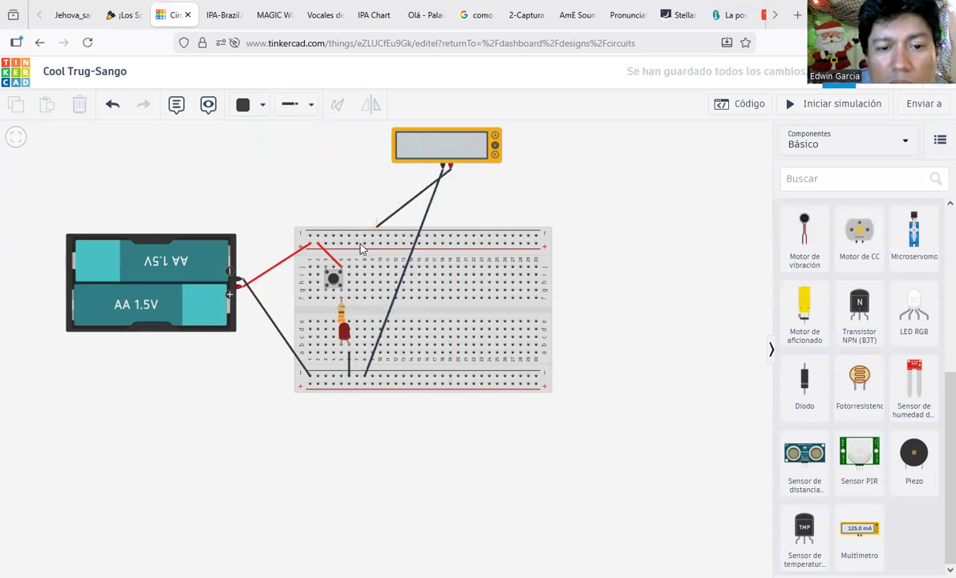
click(357, 244)
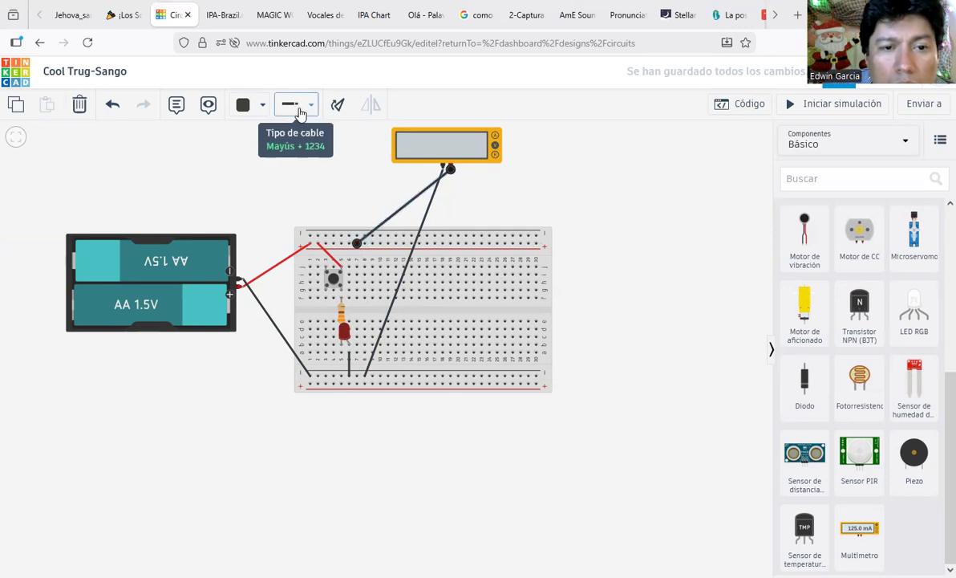
Step: Colour the new multimeter wire Rojo (red)
click(300, 110)
click(265, 109)
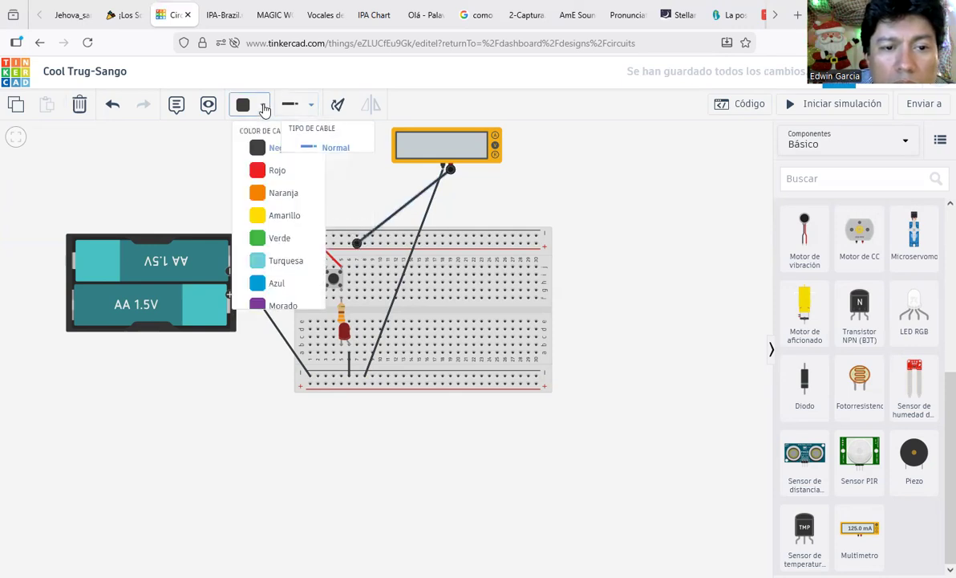
click(270, 170)
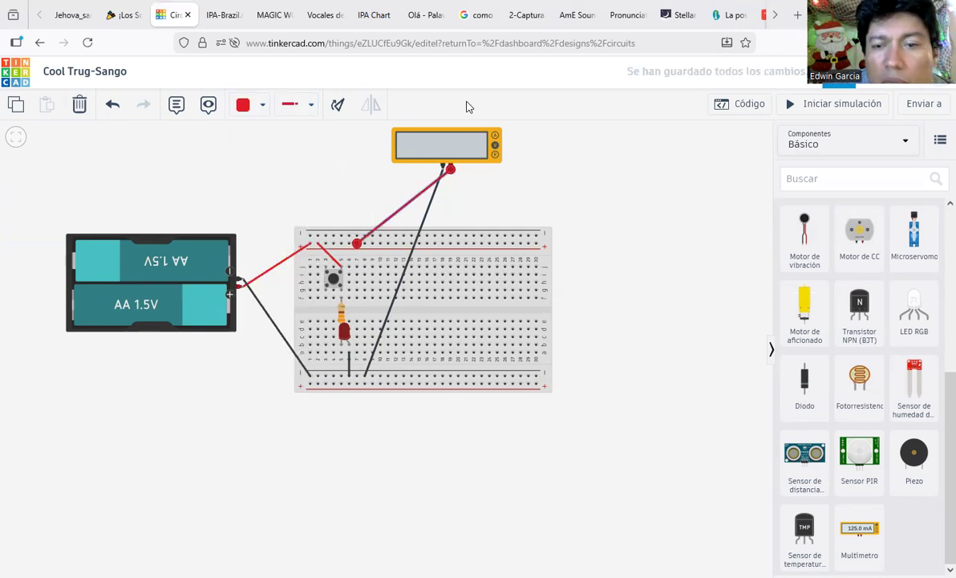
Step: Run the simulation, read 3.00 V on the multimeter, then stop it
click(836, 112)
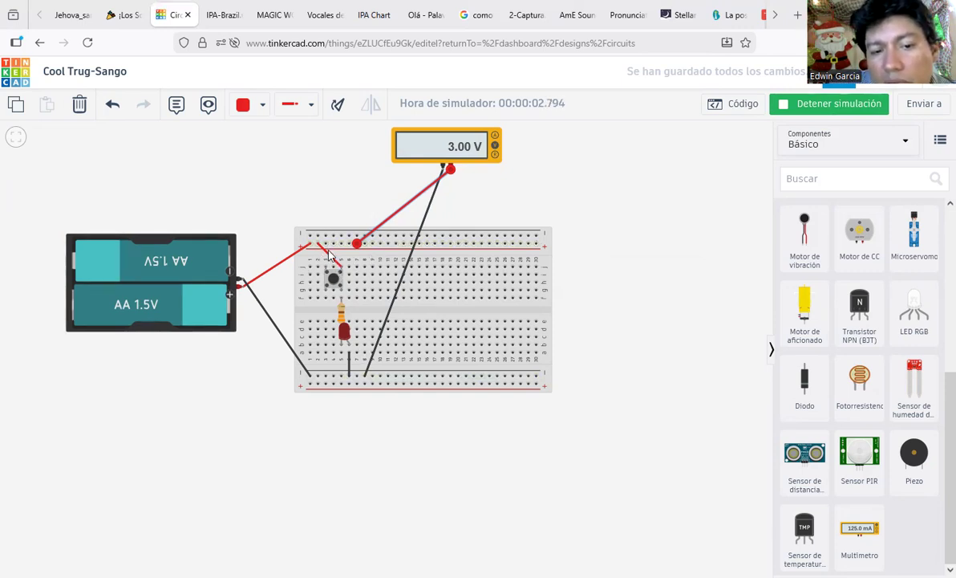
scroll(338, 216, down, 1)
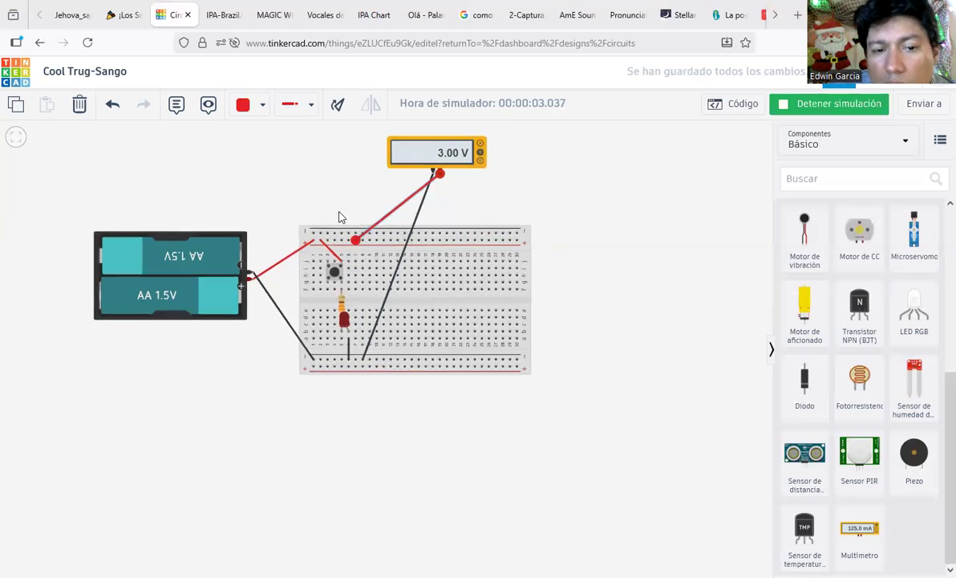
scroll(333, 228, up, 2)
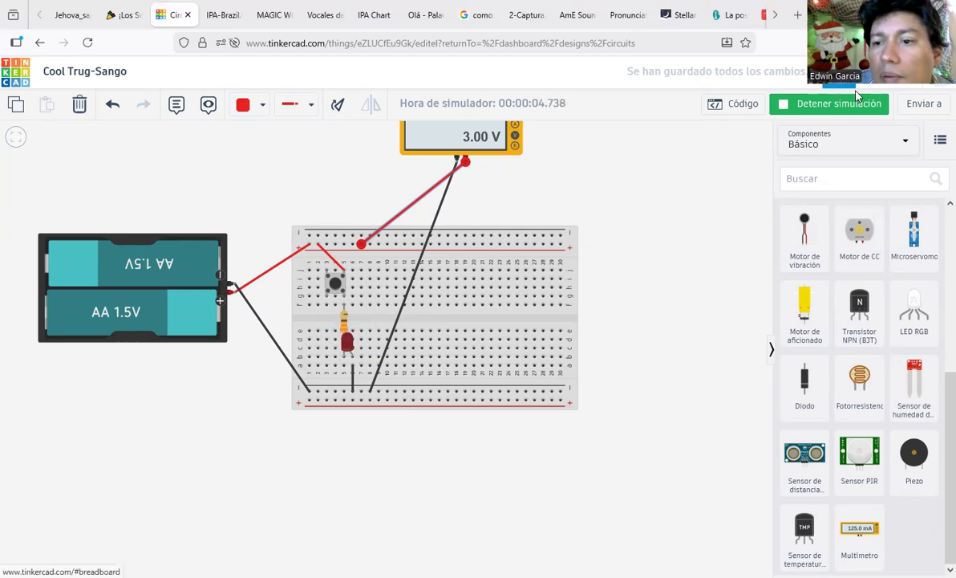
click(804, 105)
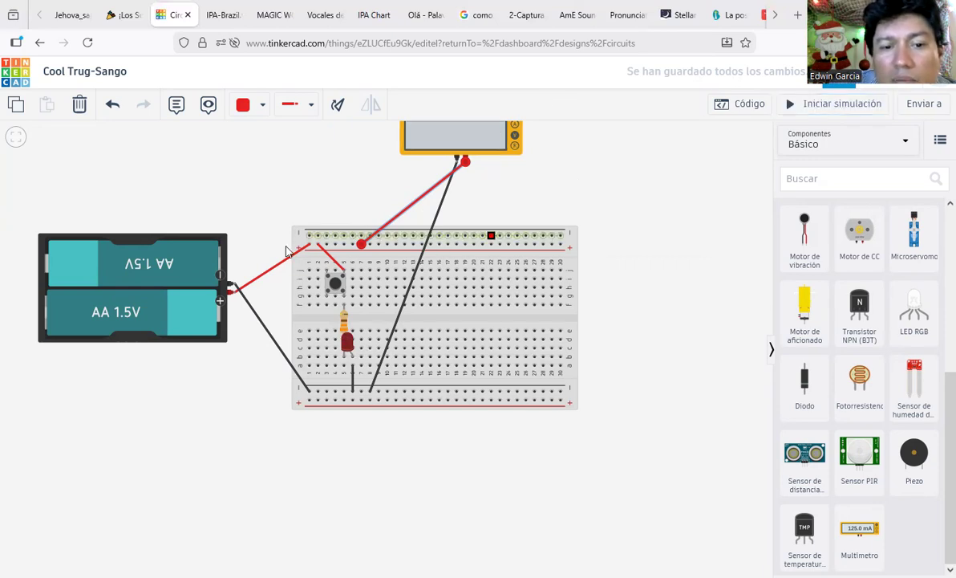
Step: Move the multimeter's black probe end beside the pushbutton and test-run the simulation
click(371, 393)
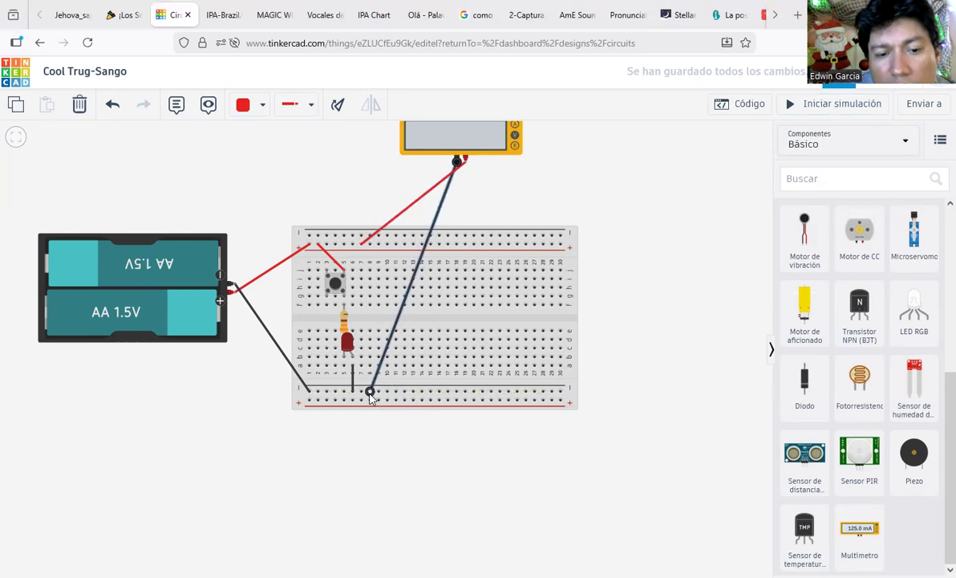
drag(370, 390, 346, 301)
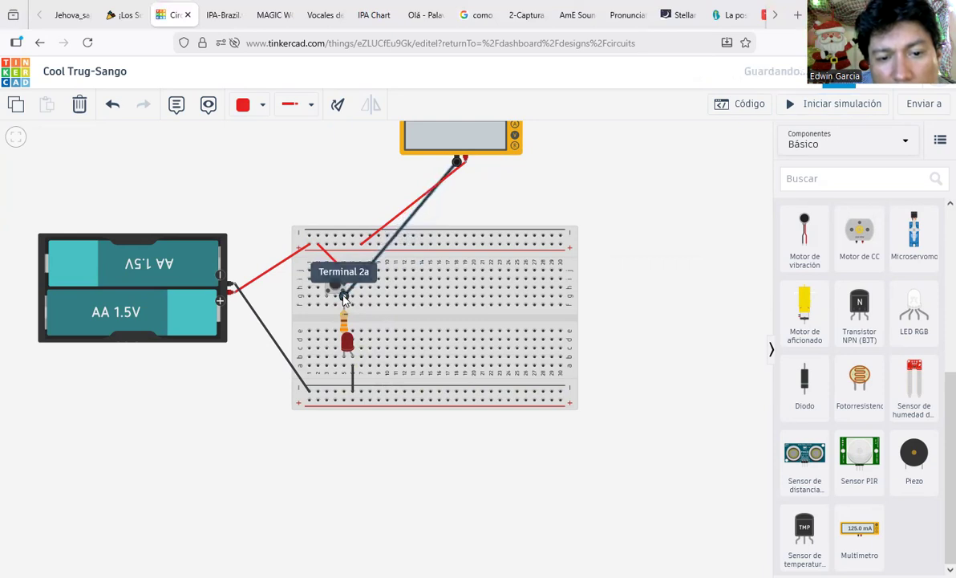
click(345, 296)
key(Escape)
click(819, 113)
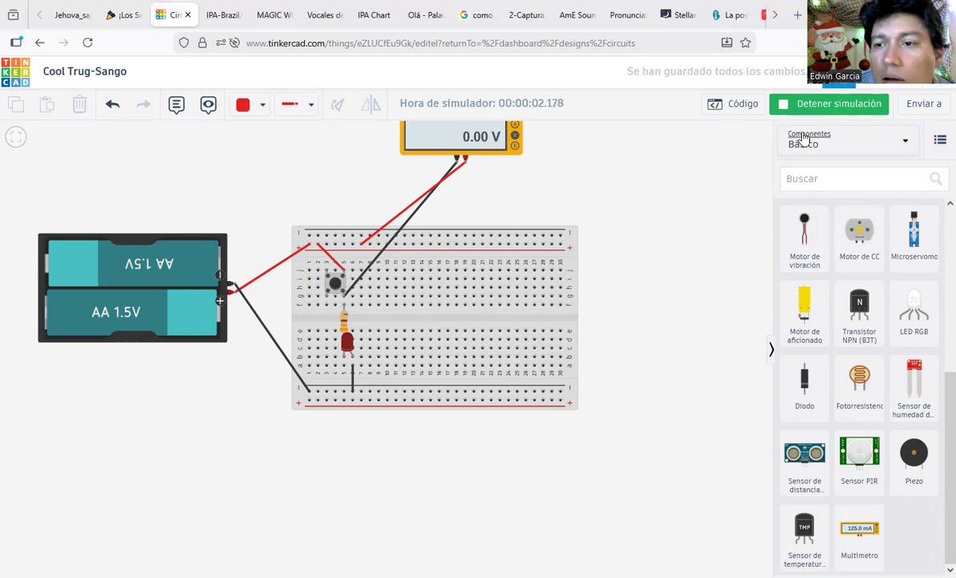
click(833, 115)
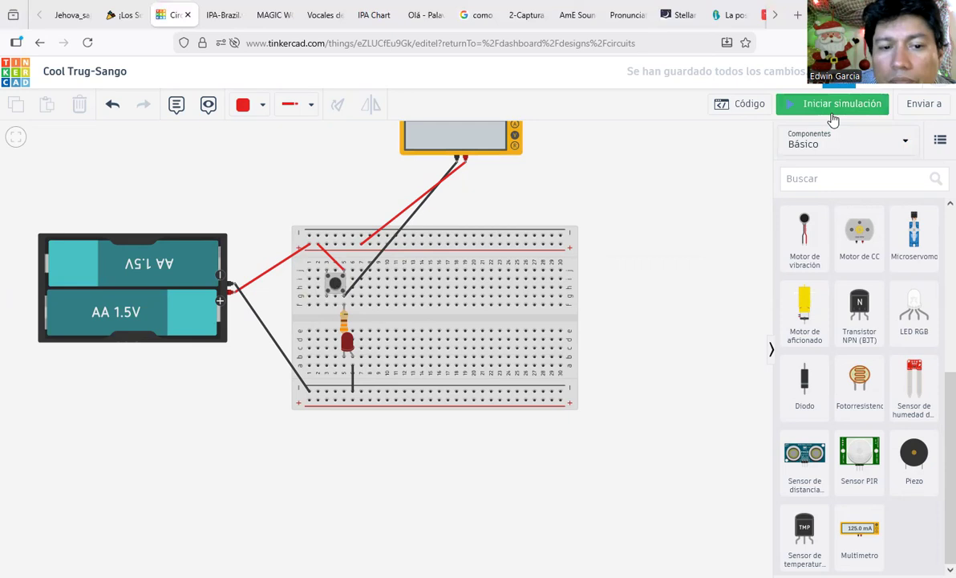
Step: Shift the pushbutton up two rows and right to around columns 8-10
click(335, 287)
drag(335, 285, 335, 269)
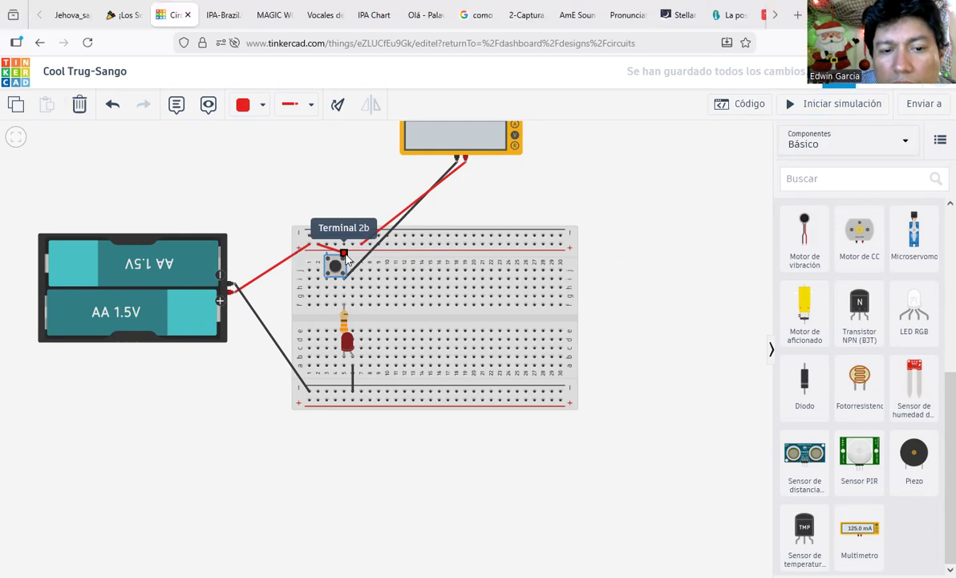
scroll(340, 254, down, 1)
mouse_move(336, 267)
mouse_down()
mouse_move(368, 281)
mouse_move(383, 263)
mouse_move(329, 275)
mouse_move(347, 269)
mouse_up()
click(371, 258)
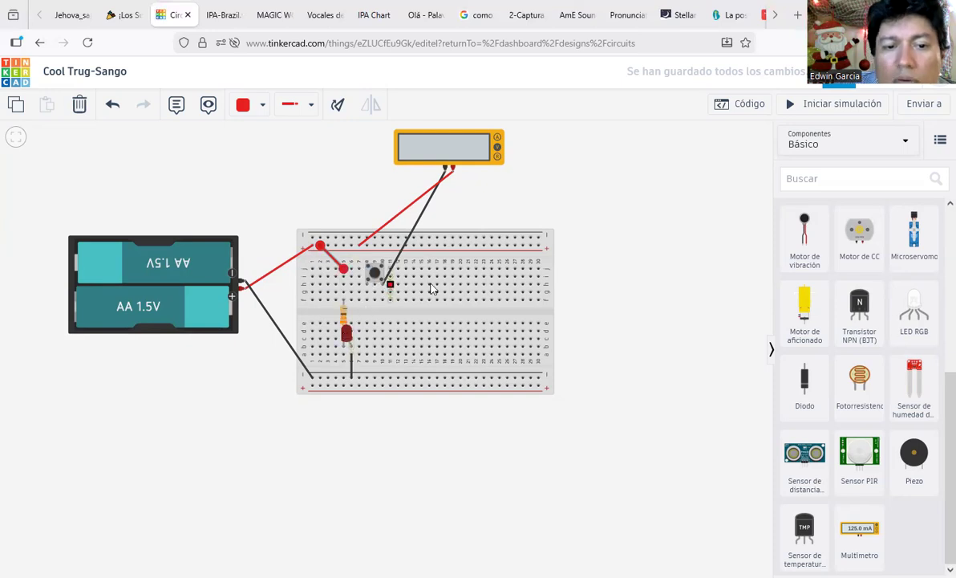
Step: Move the black probe to the resistor's top lead, rerun the simulation and inspect the multimeter
click(839, 112)
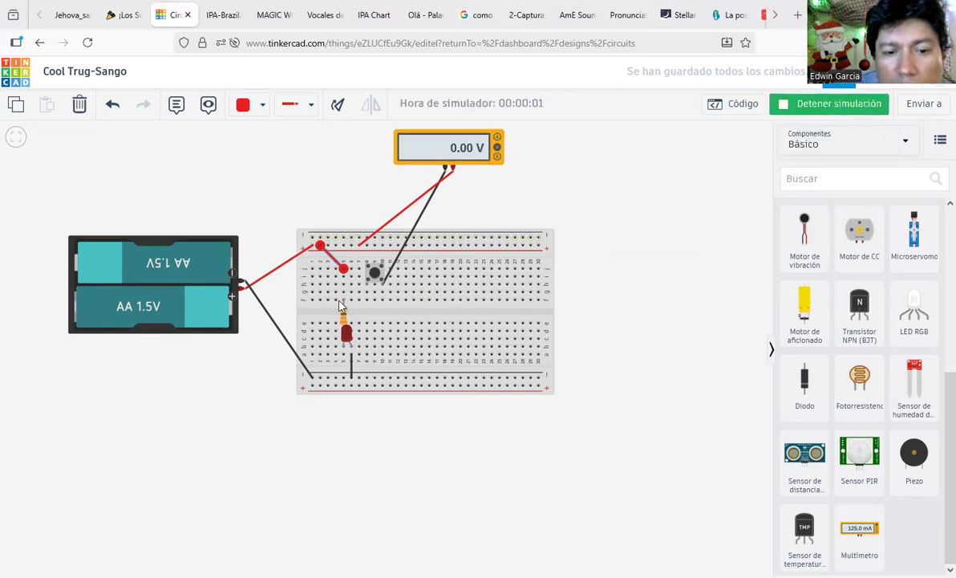
click(803, 111)
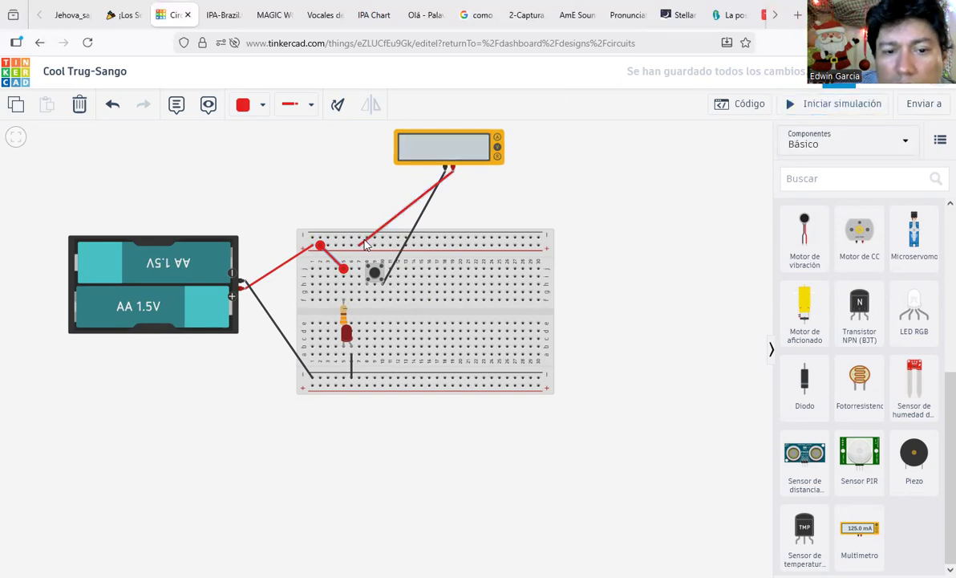
click(384, 280)
drag(383, 288, 345, 287)
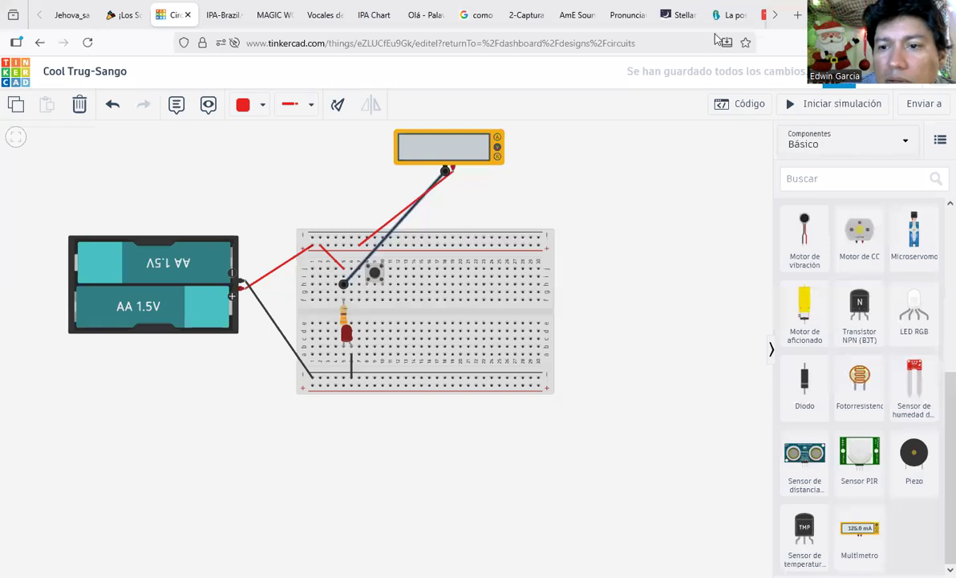
click(823, 102)
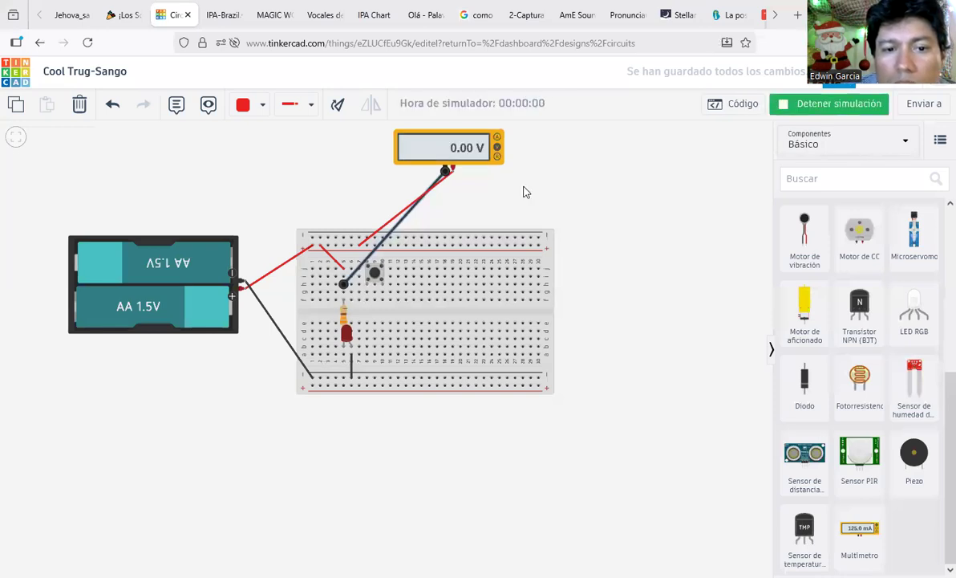
click(425, 149)
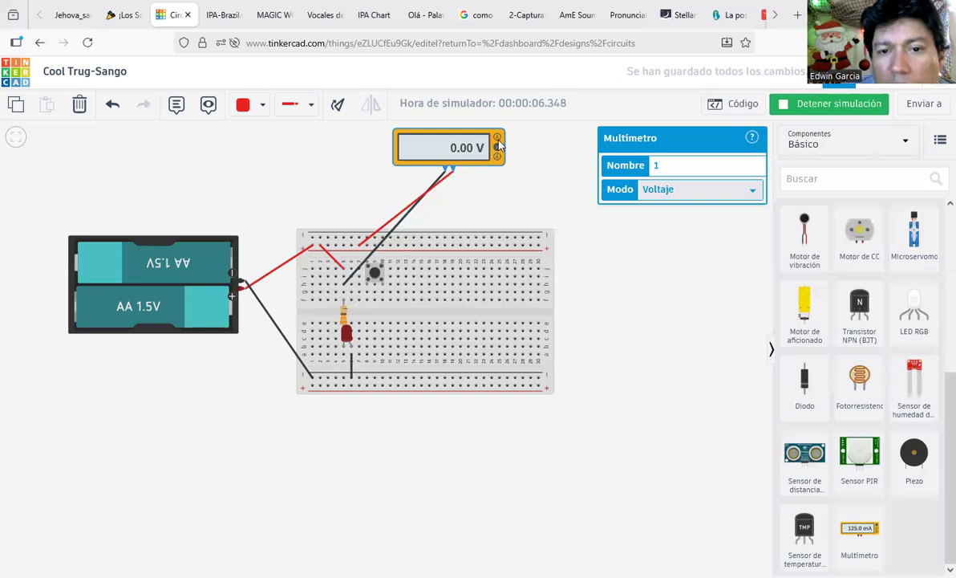
Step: Stop the simulation and drag the black probe's end down toward the LED
click(837, 104)
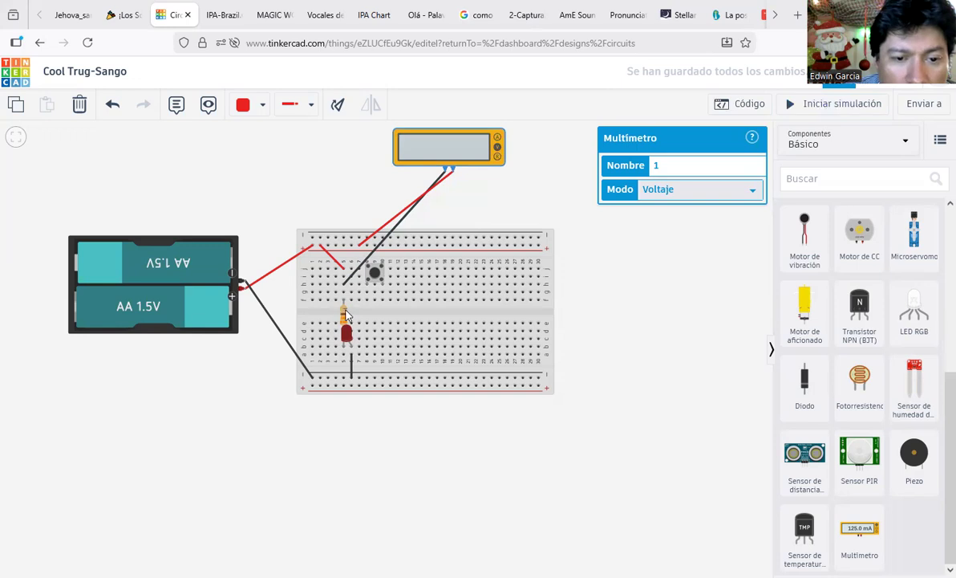
click(348, 279)
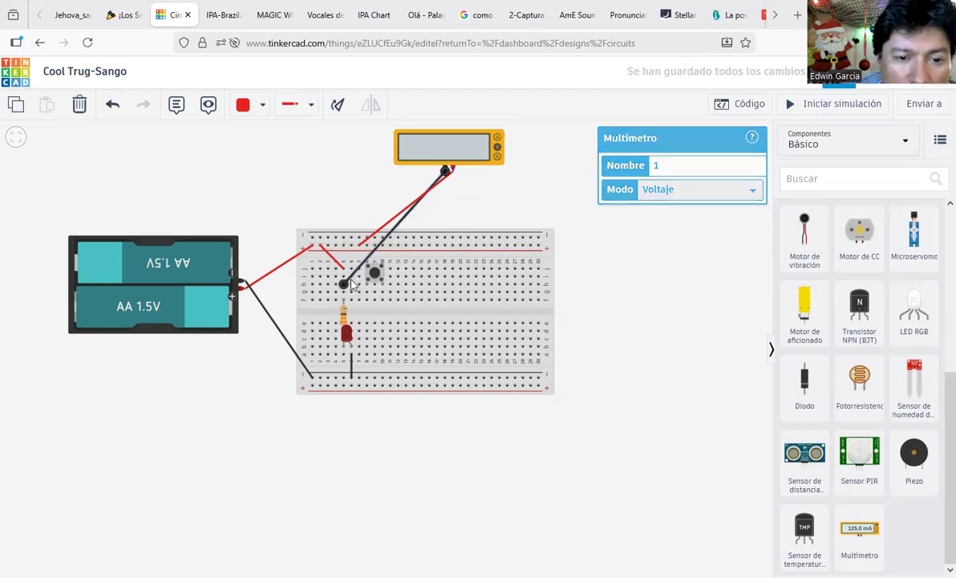
drag(344, 285, 343, 341)
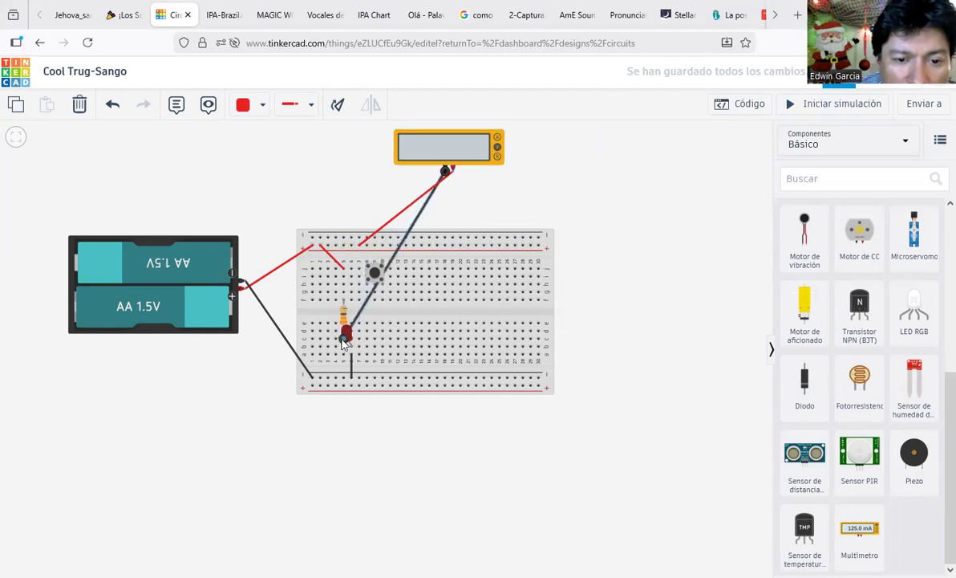
Step: Shift the red LED further right on the breadboard and restart the simulation
click(345, 335)
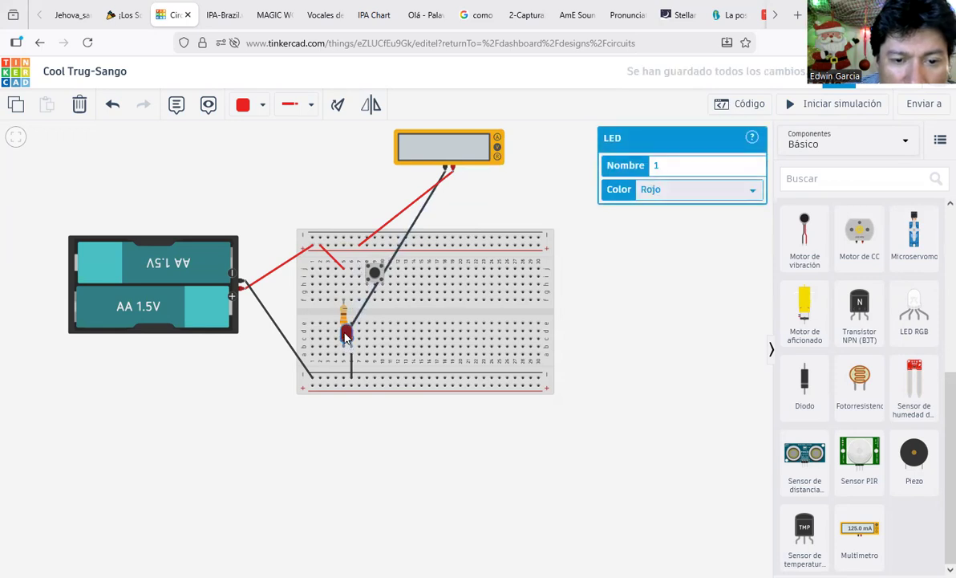
drag(345, 335, 402, 335)
click(562, 213)
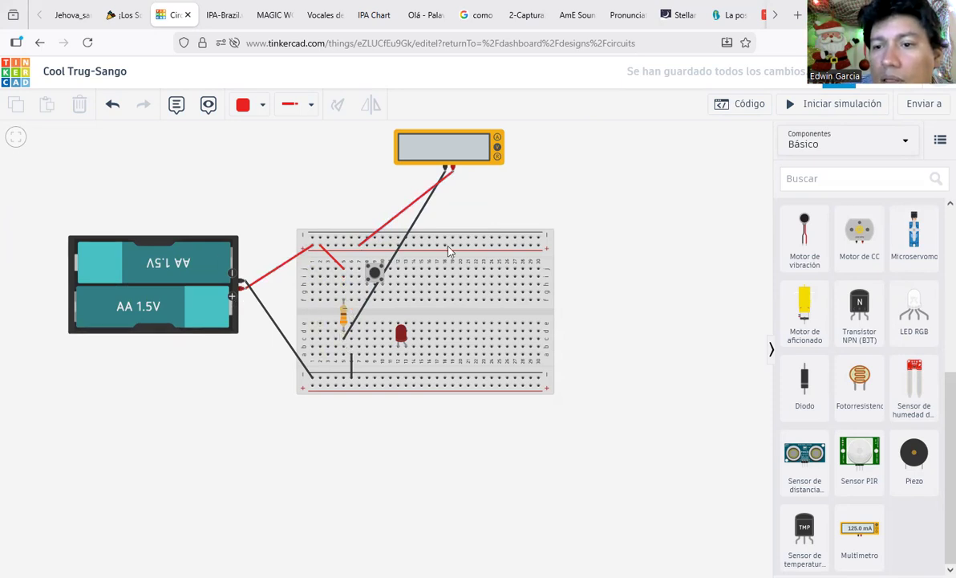
click(845, 104)
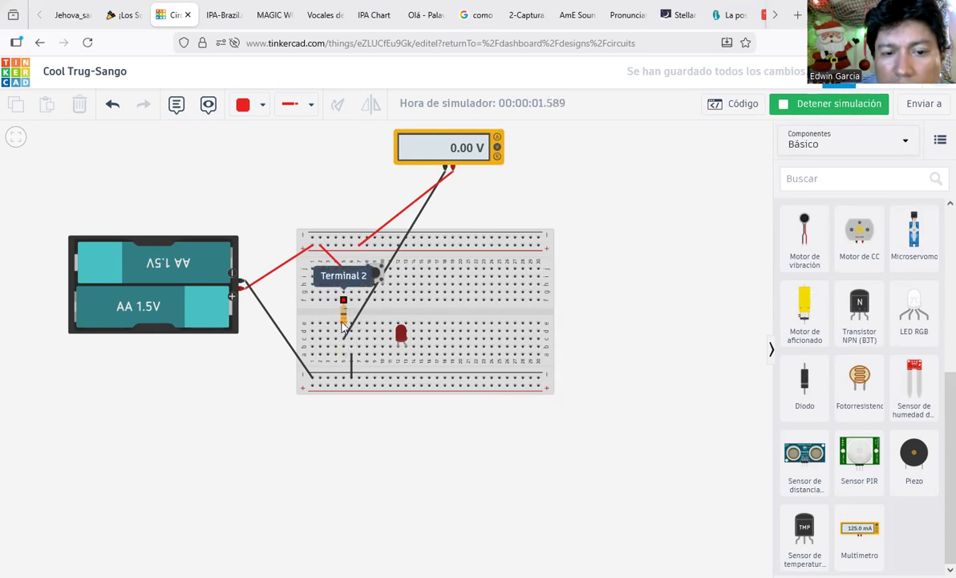
Step: Read 330 Ω across the resistor in resistance mode, return the multimeter to voltage, and stop simulating
click(499, 157)
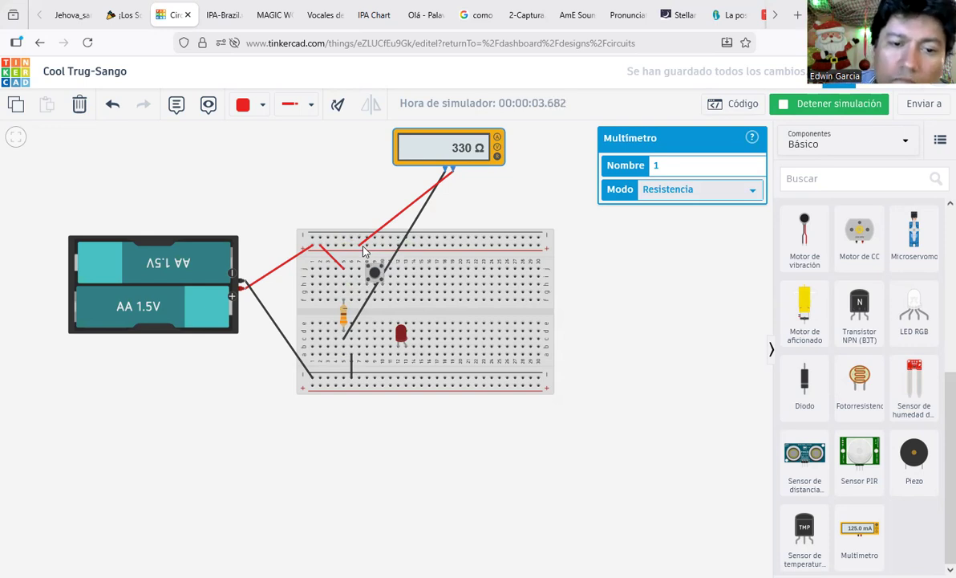
click(496, 147)
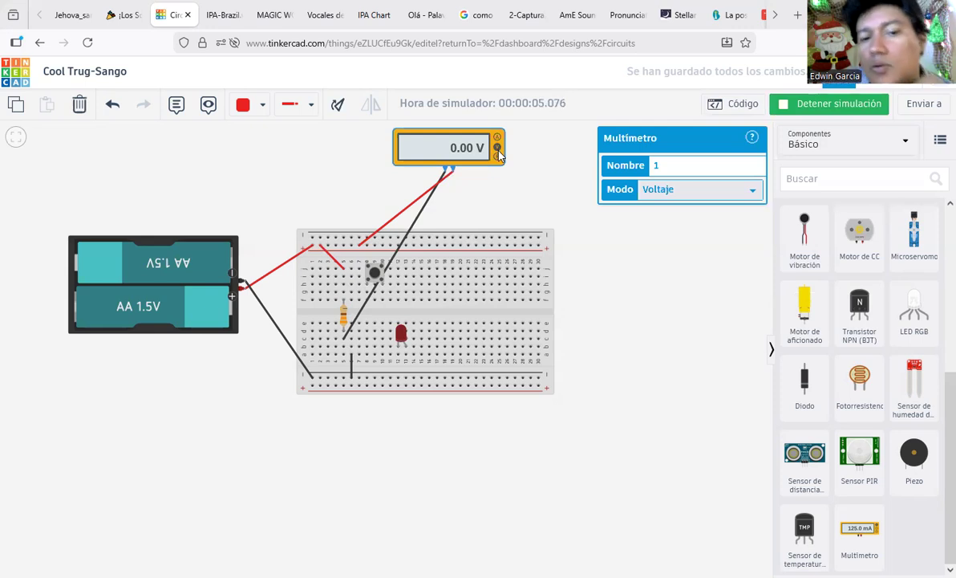
click(496, 156)
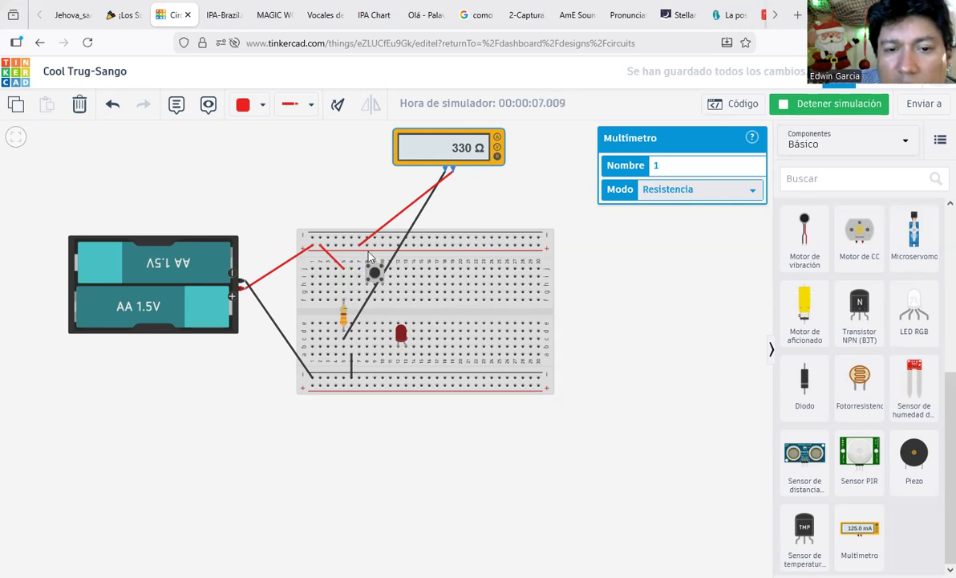
click(498, 149)
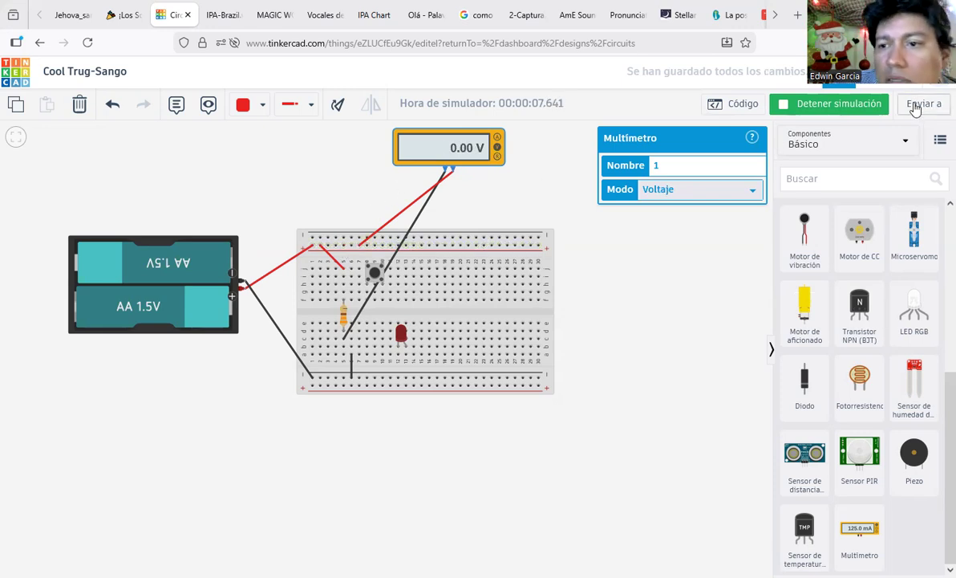
click(857, 105)
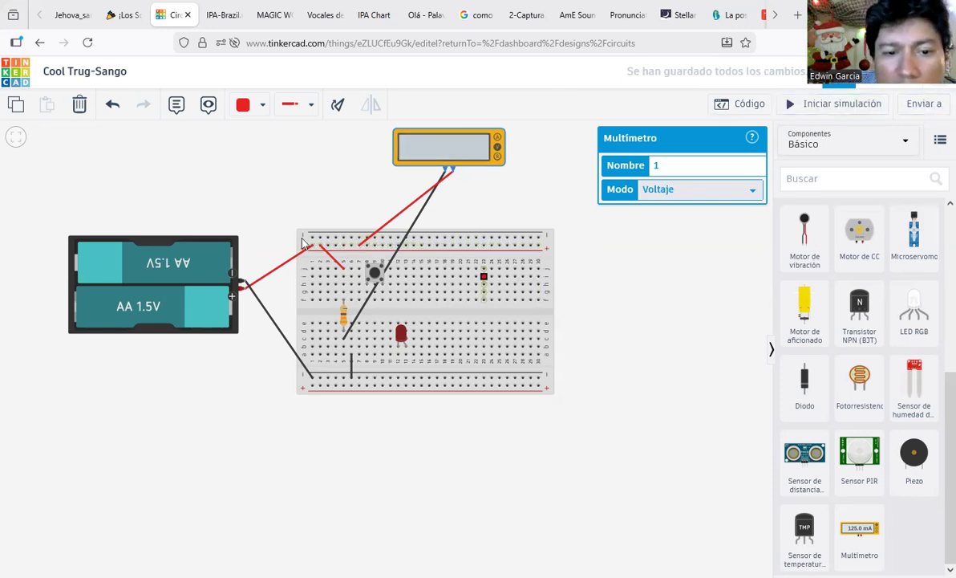
Step: Straighten the short red wire near the pushbutton so it runs vertically
click(326, 252)
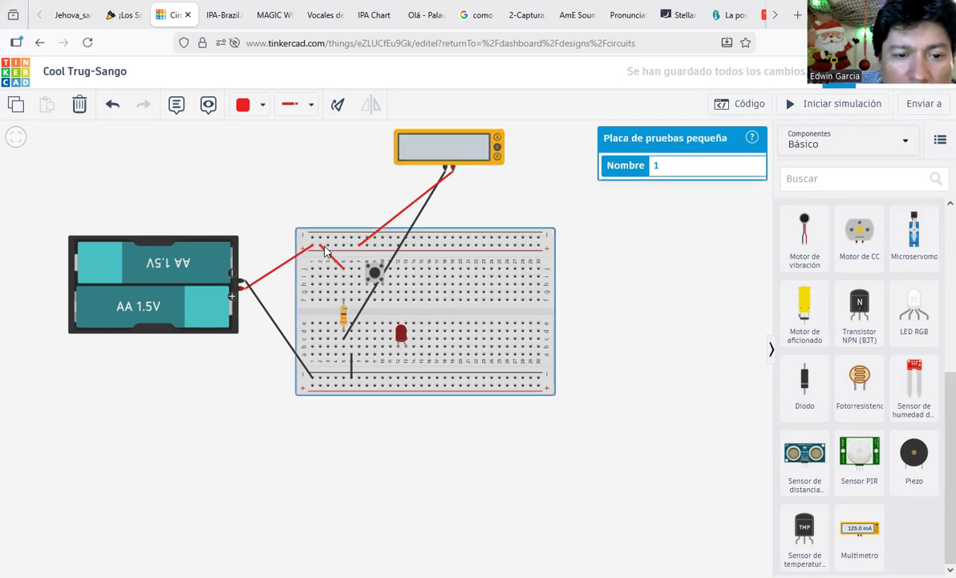
click(324, 252)
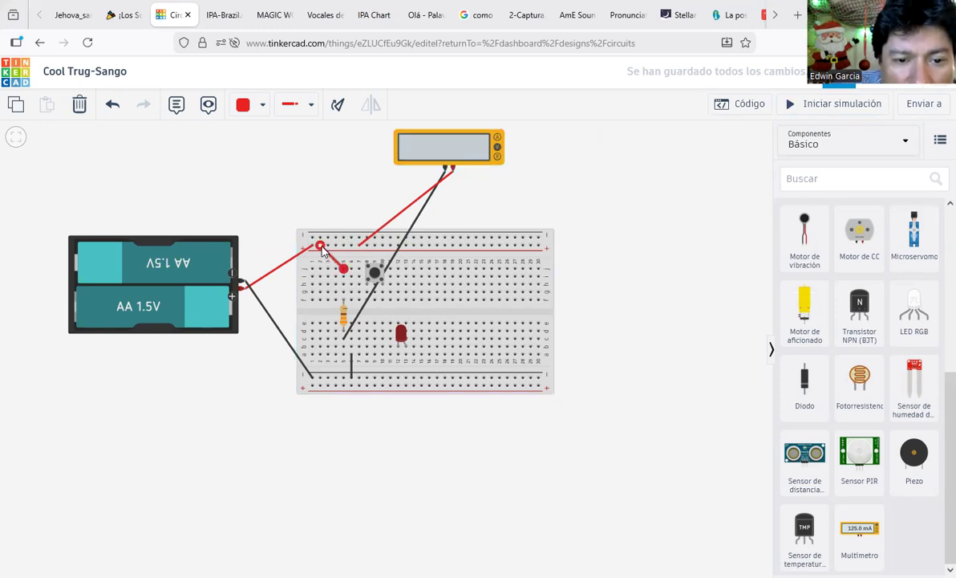
drag(320, 245, 348, 307)
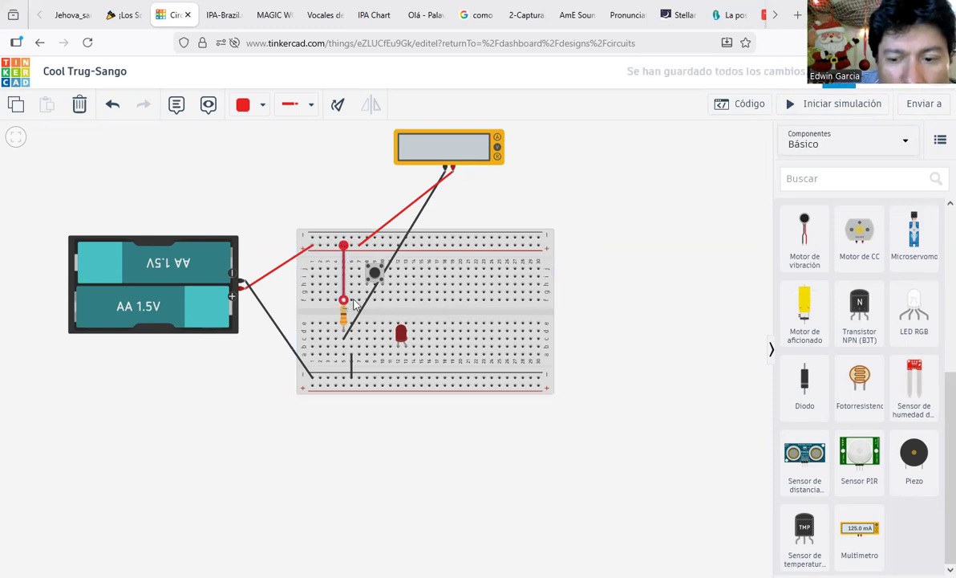
Step: Rerun the simulation with the multimeter in resistance mode reading 330 Ω, then stop it
click(836, 113)
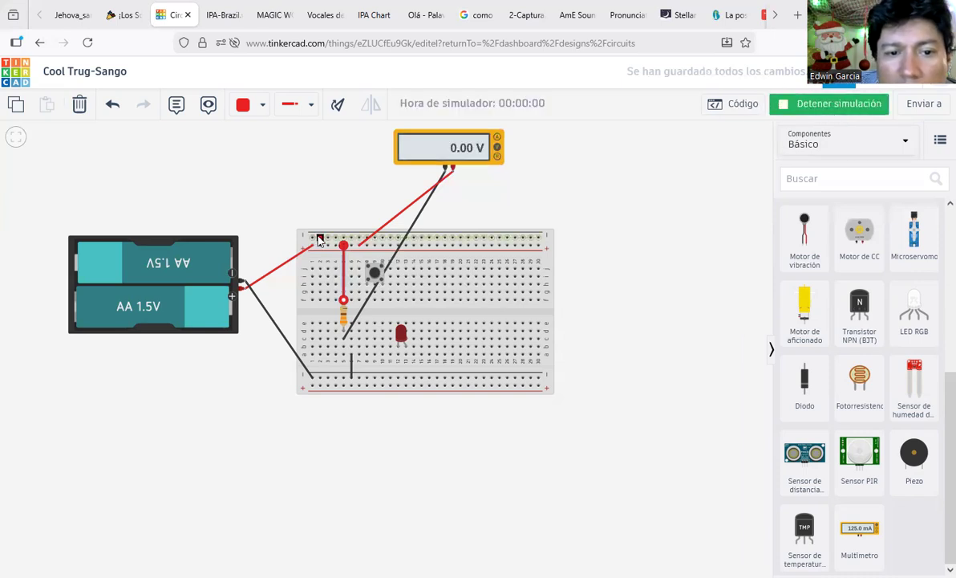
click(337, 208)
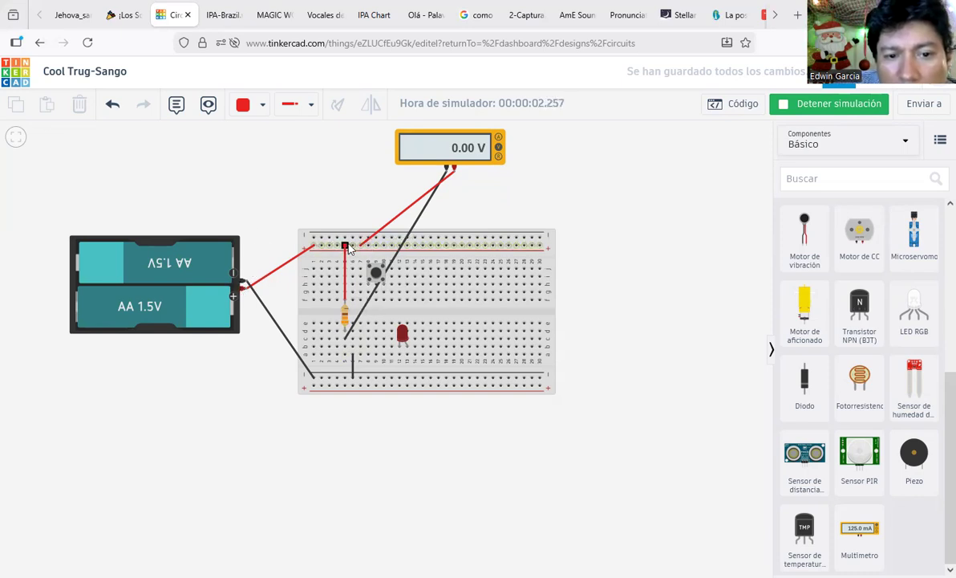
click(345, 310)
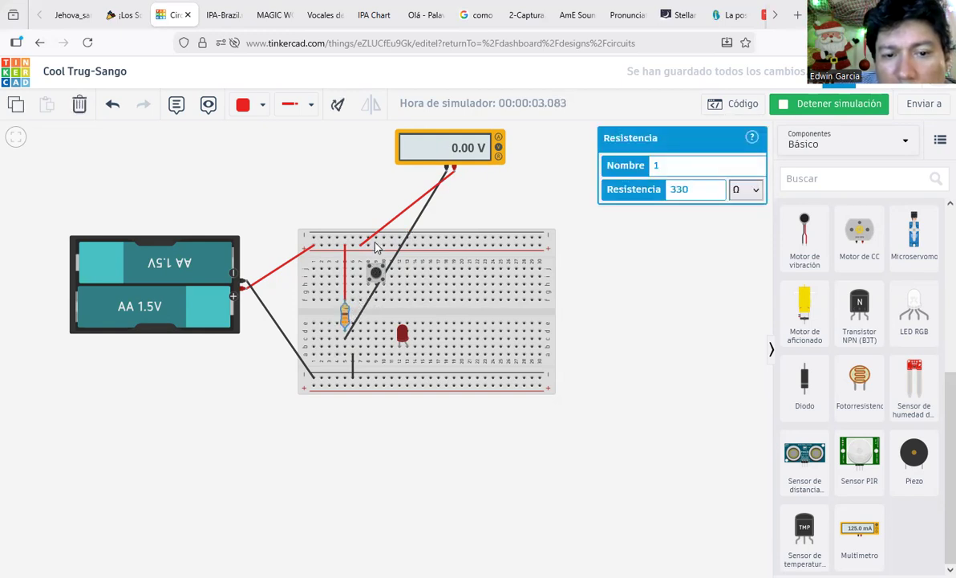
click(495, 152)
click(498, 158)
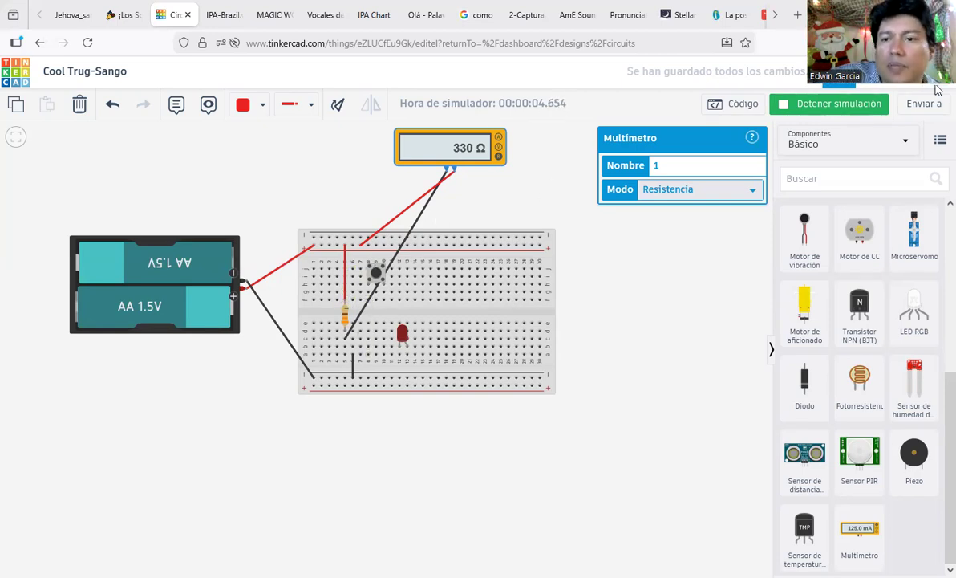
click(826, 119)
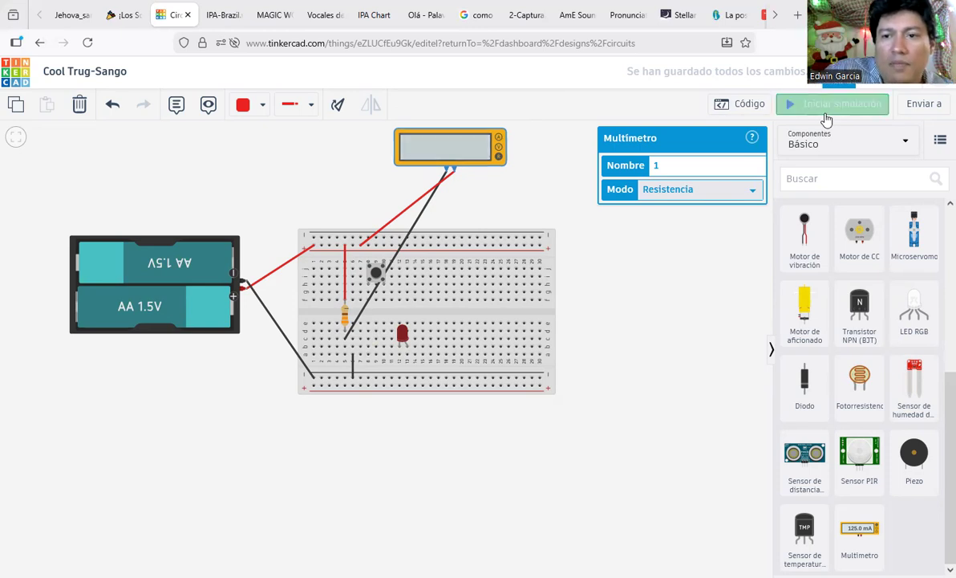
Step: Delete the resistor together with its red wire
click(343, 319)
click(343, 315)
drag(343, 314, 438, 319)
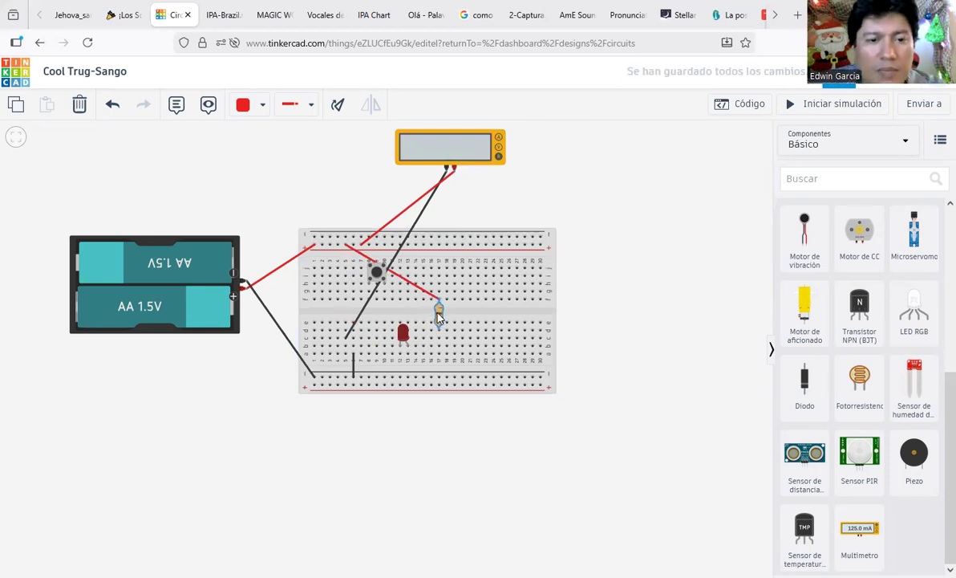
key(Delete)
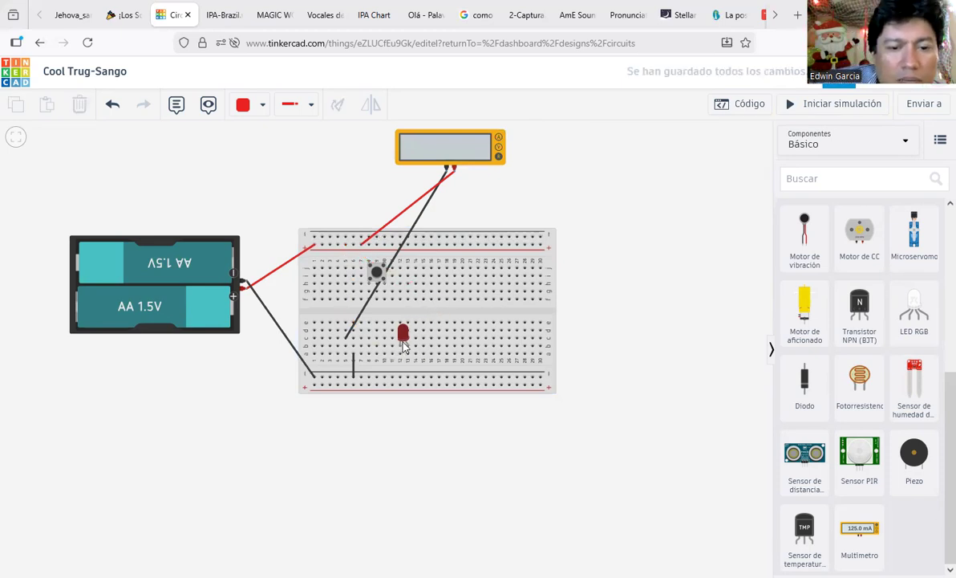
Step: Shift the red LED left and wire its leg straight down to the lower rail with black
drag(404, 345, 342, 338)
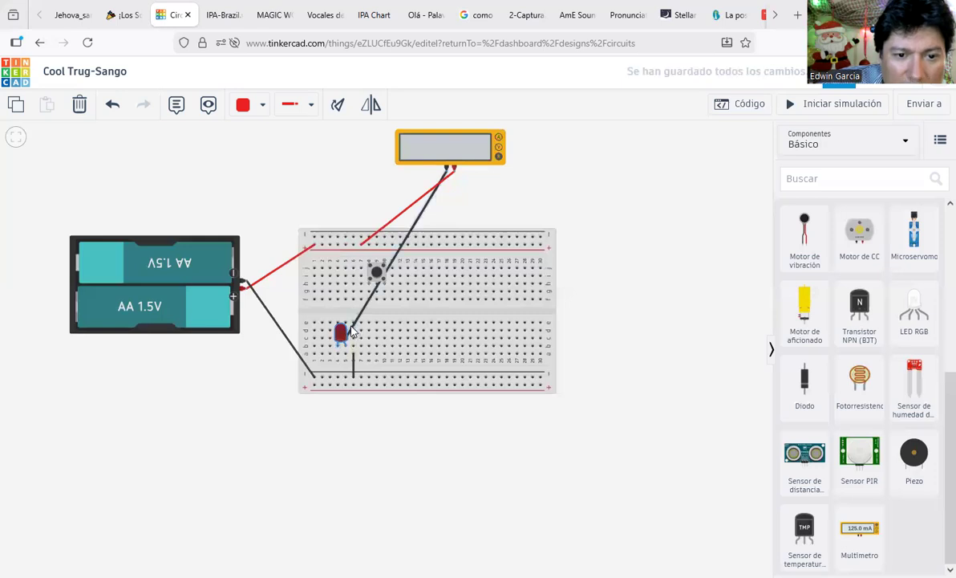
click(351, 325)
click(353, 324)
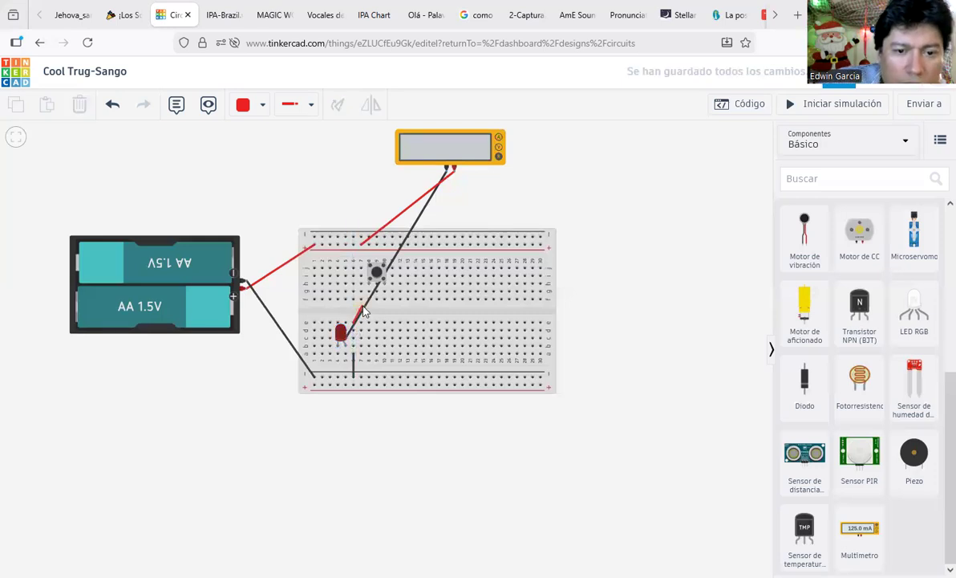
scroll(362, 312, down, 1)
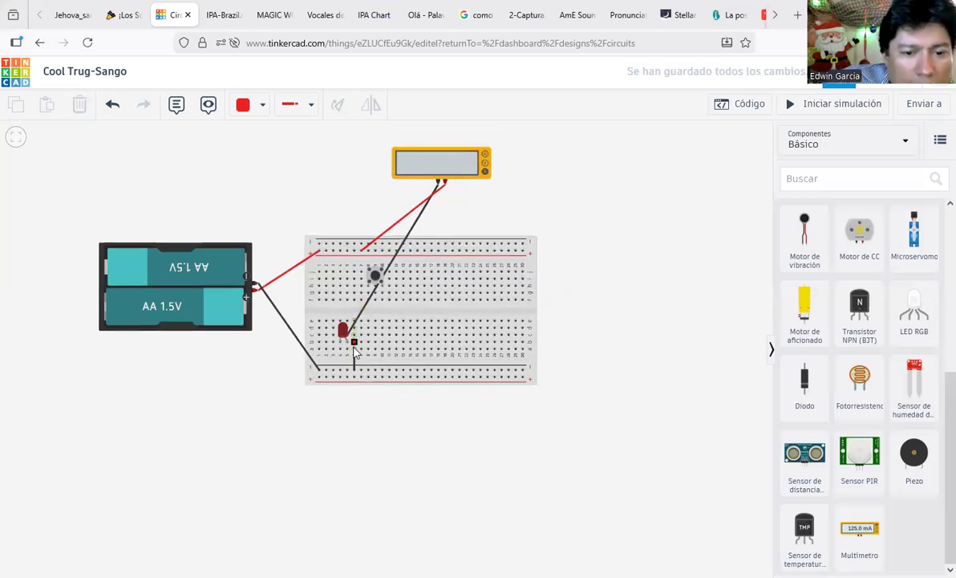
click(351, 367)
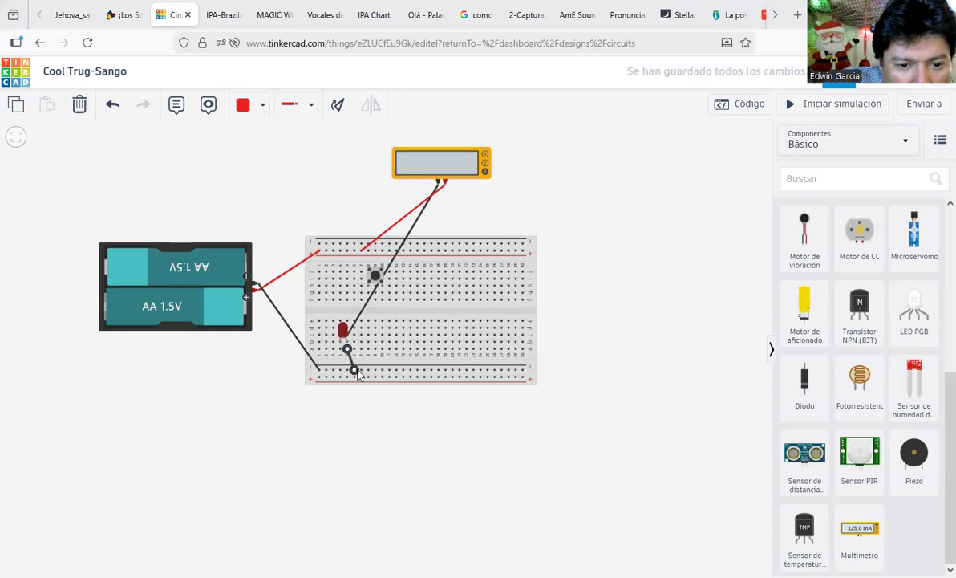
drag(359, 374, 351, 374)
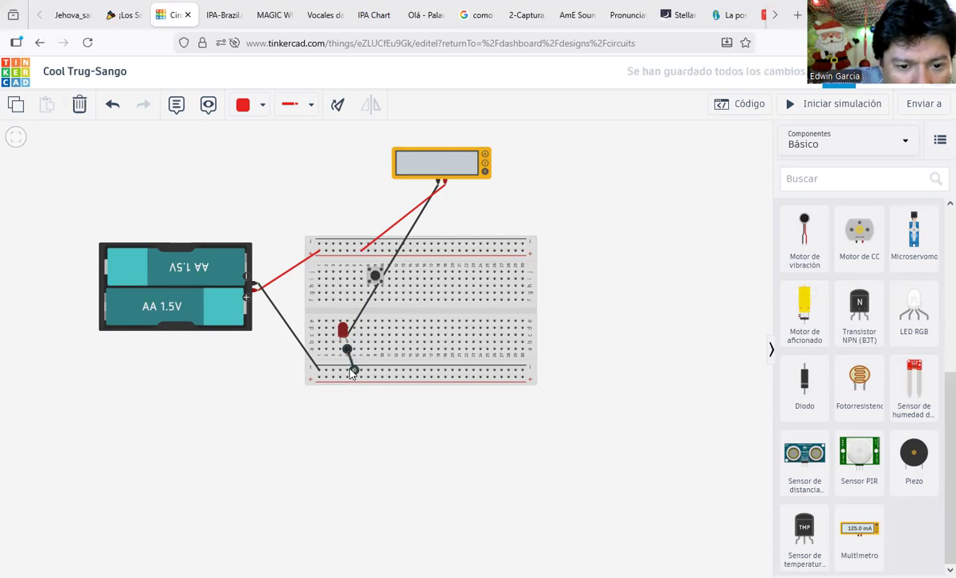
Step: Draw a Normal-type red wire from the top rail to the LED's other leg, then start simulating
click(548, 330)
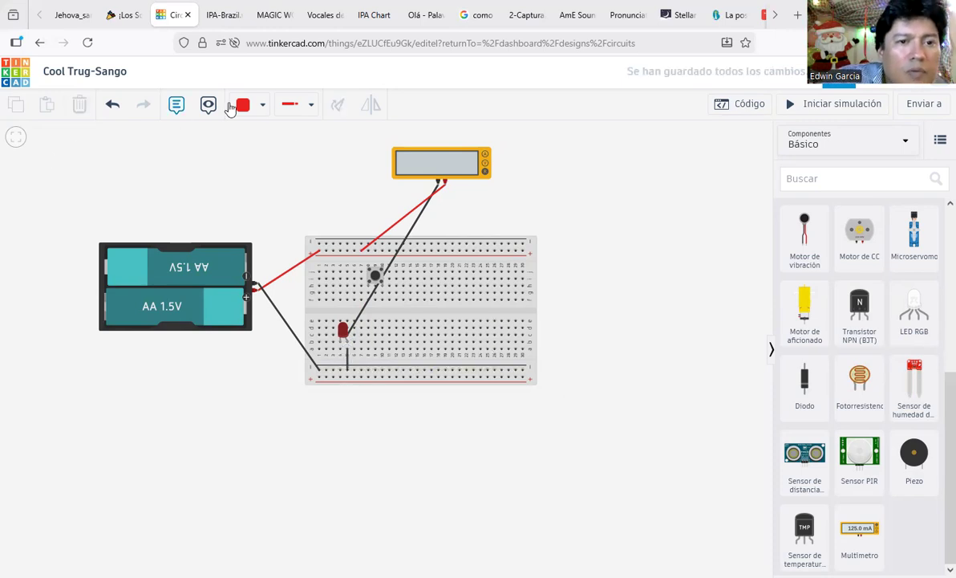
click(288, 110)
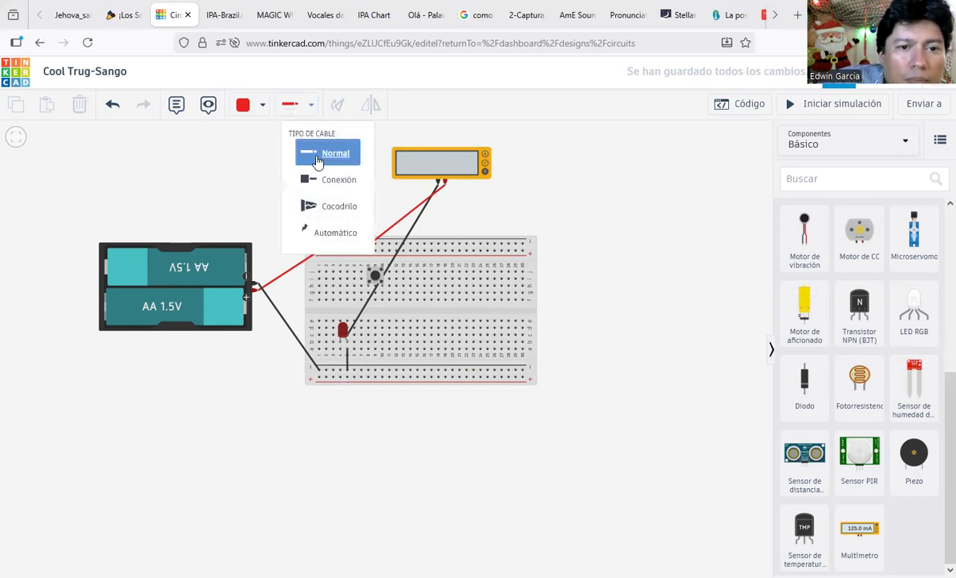
click(321, 154)
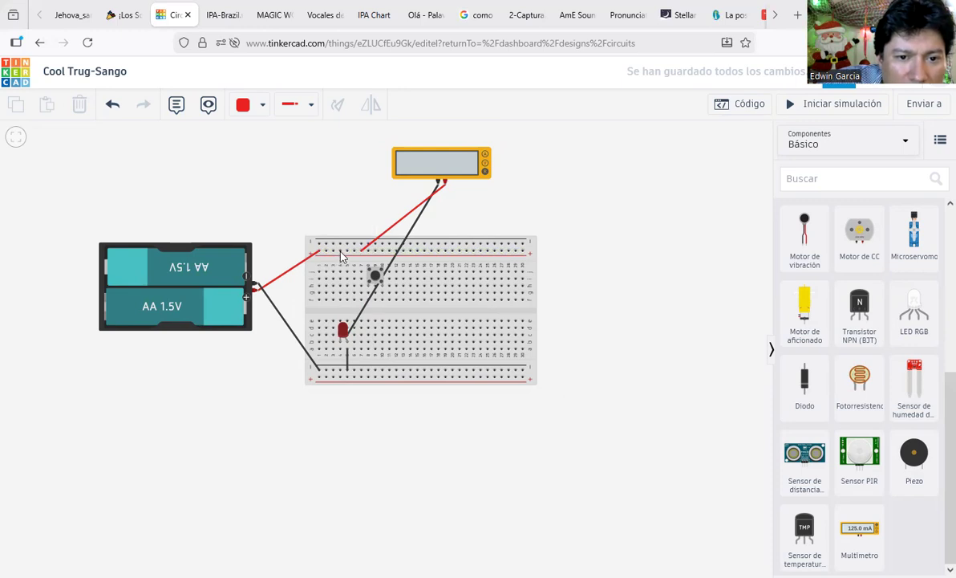
click(341, 255)
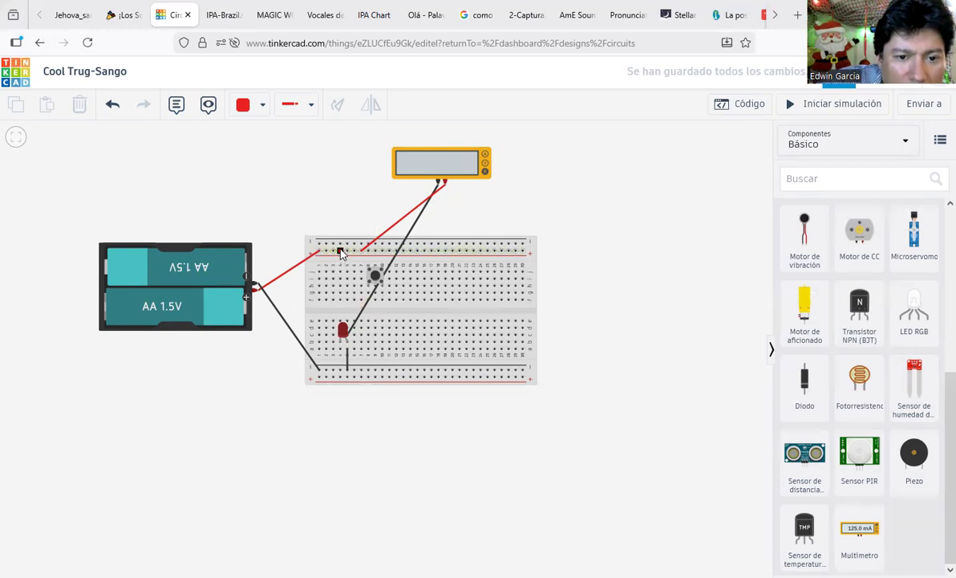
click(341, 321)
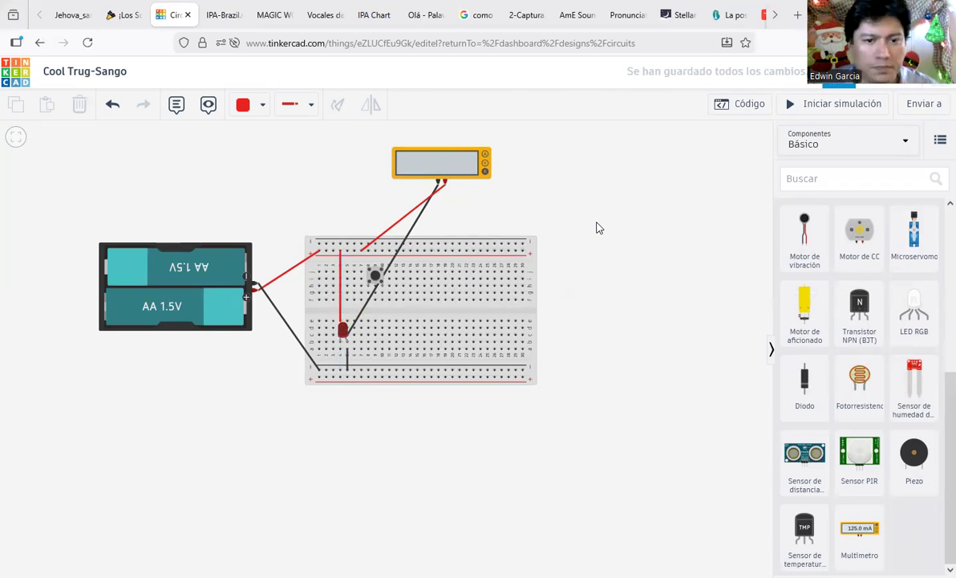
click(845, 106)
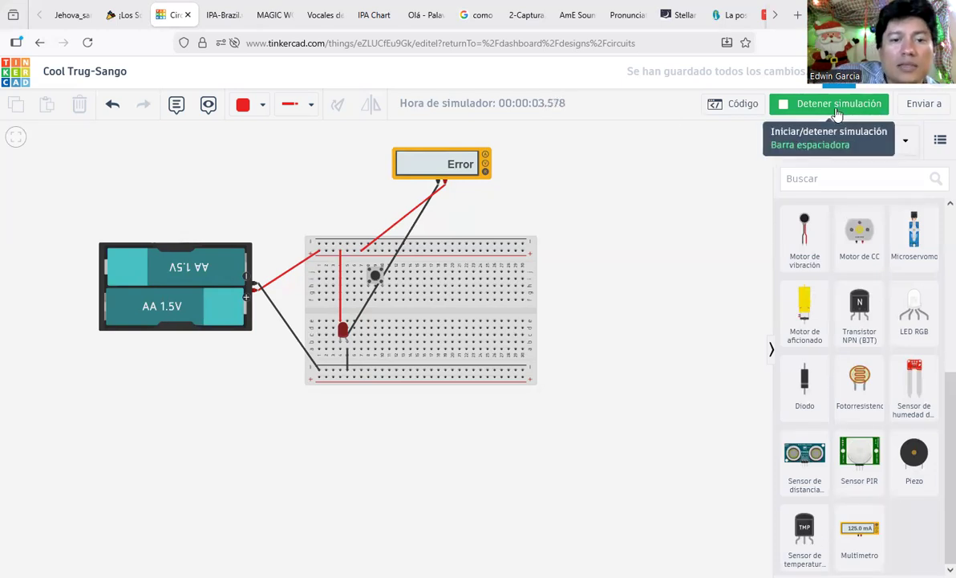
Step: Switch the multimeter to voltage to read 3.00 V, inspect the red LED's properties, then stop
click(483, 170)
click(486, 164)
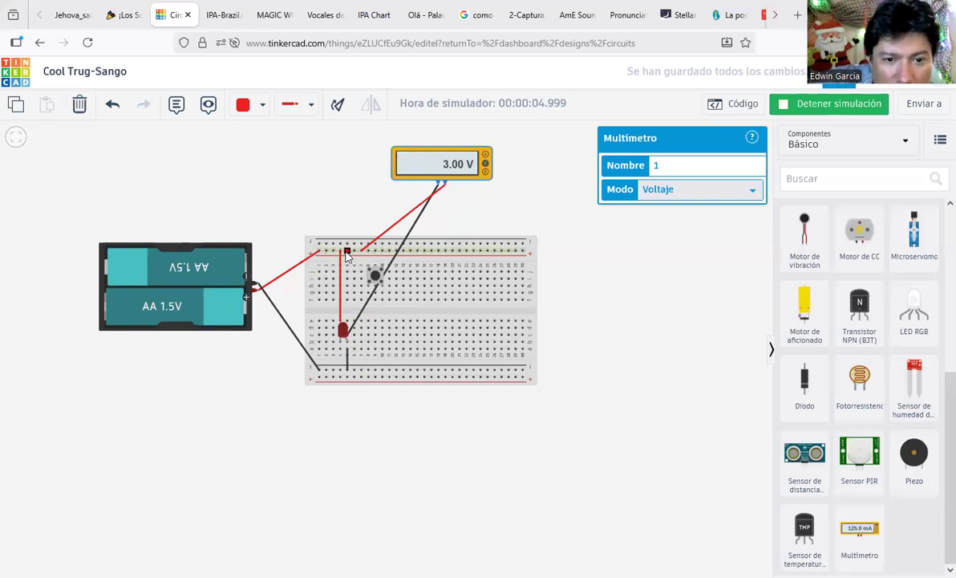
click(343, 328)
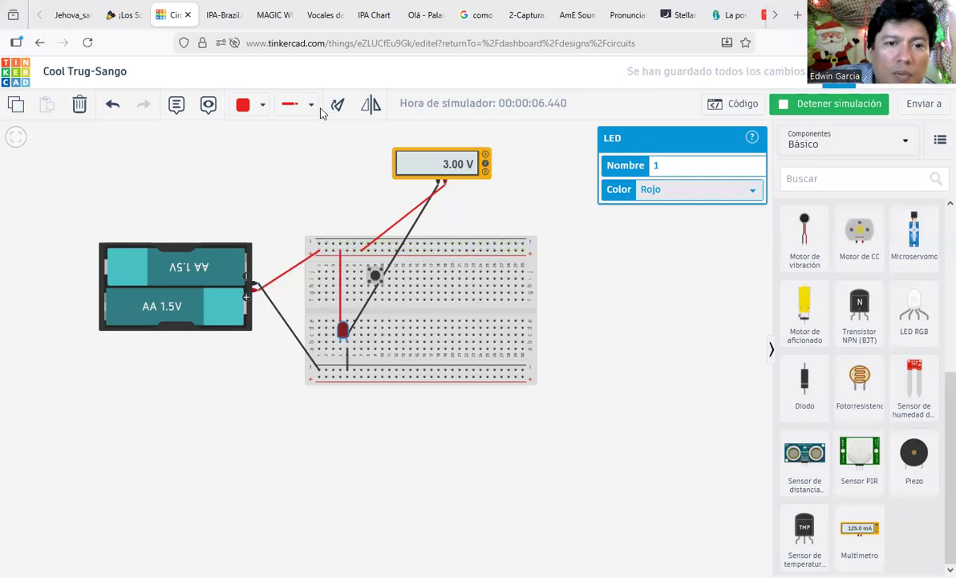
click(865, 112)
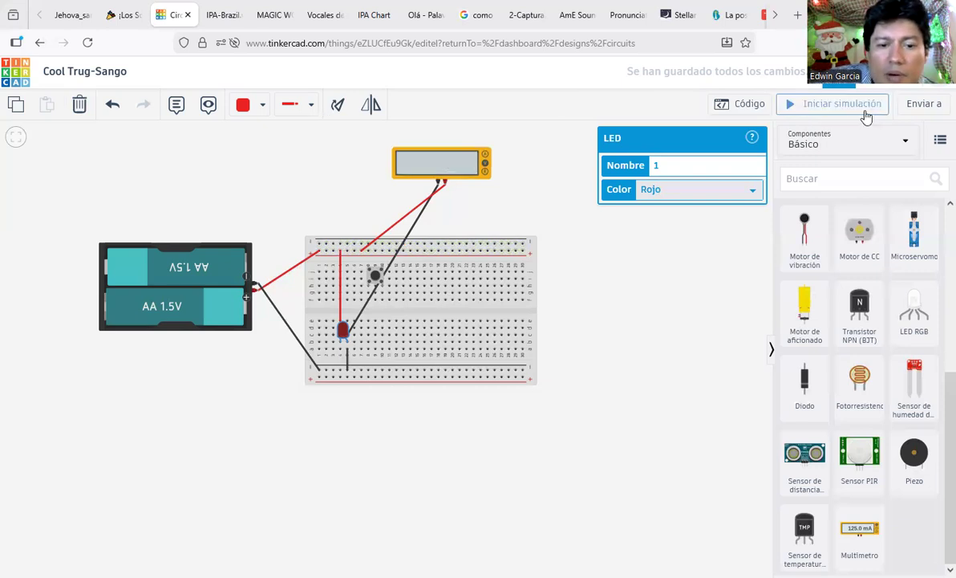
Step: Rotate the red LED downward and rerun, revealing 2.86 V and a 136 mA overcurrent warning
click(371, 183)
key(r)
key(r)
key(r)
key(r)
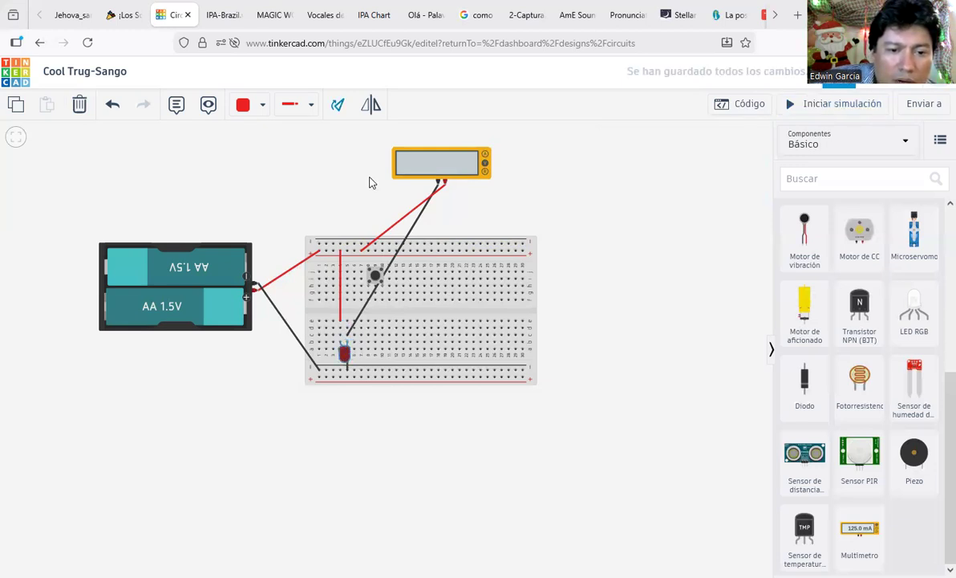
click(852, 111)
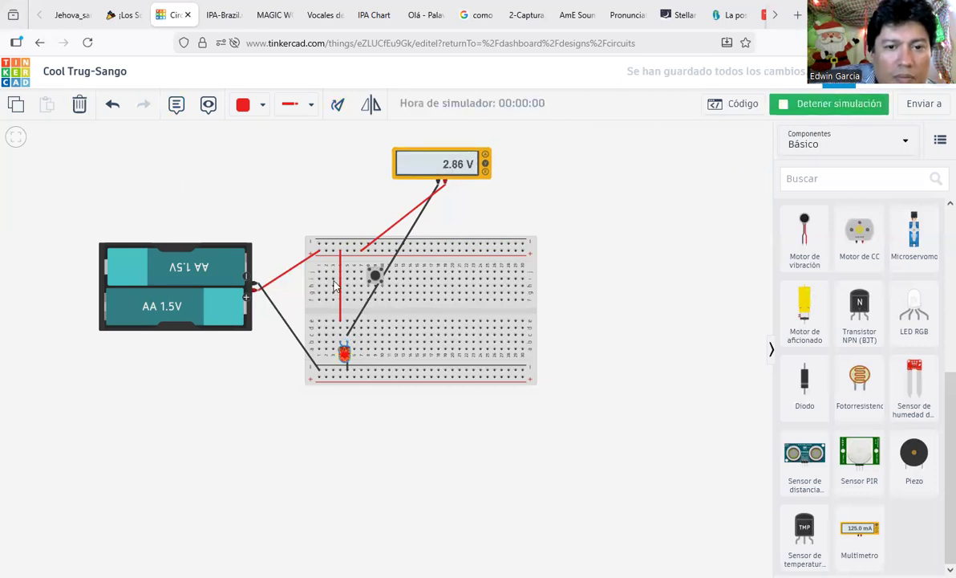
mouse_move(344, 355)
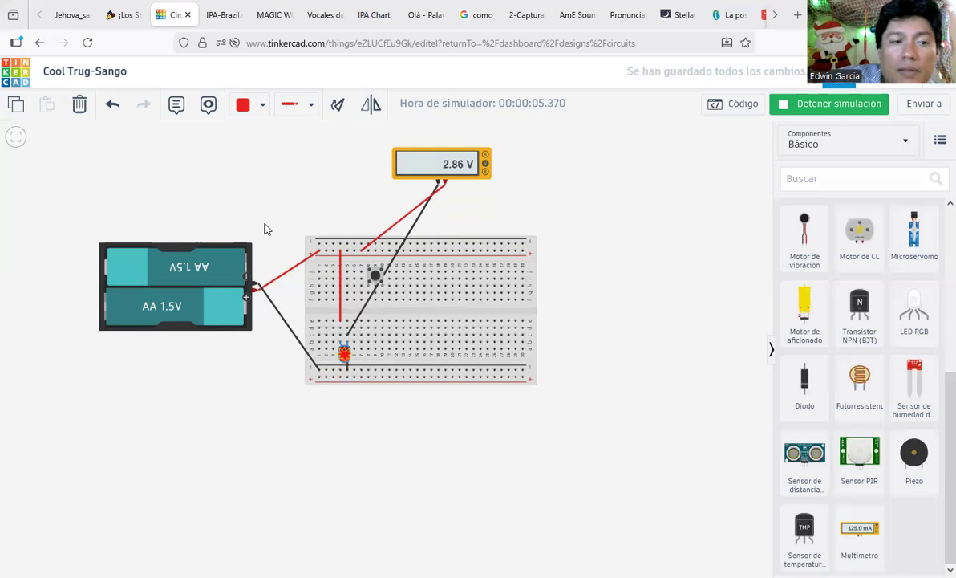
click(833, 114)
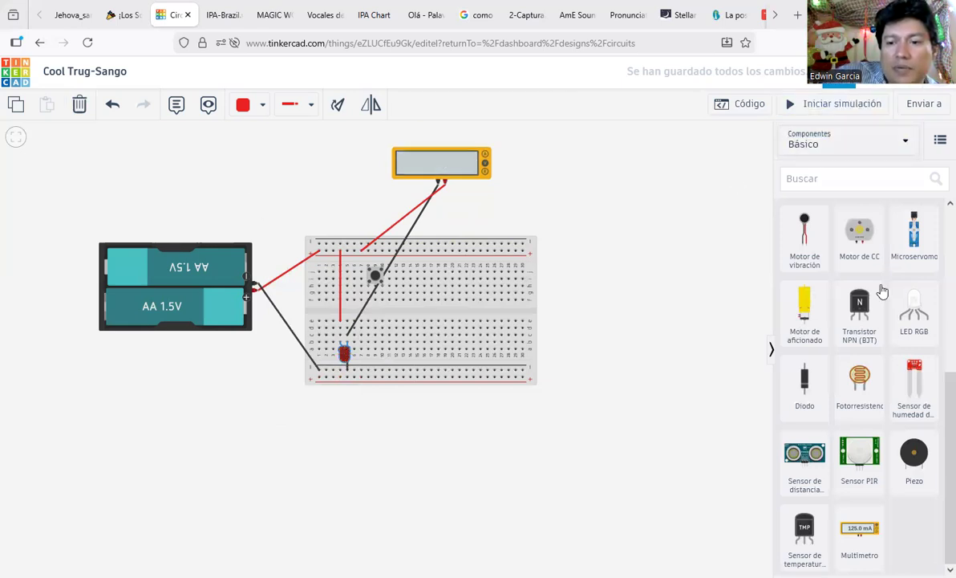
Step: Add a new resistor beside the board and set its resistance to 330 Ω
scroll(822, 273, up, 4)
drag(807, 250, 581, 213)
click(656, 193)
text(33)
key(BackSpace)
text(30)
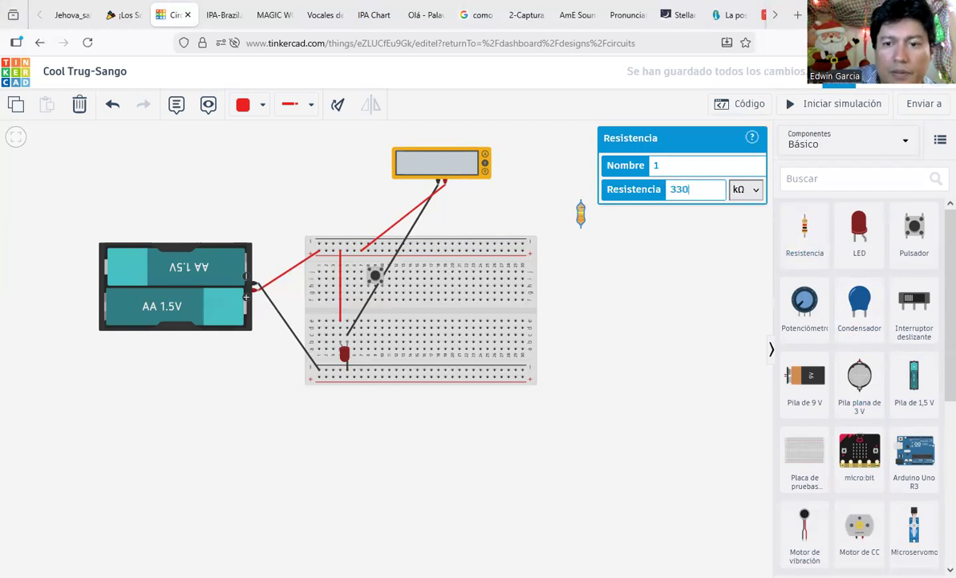
click(753, 199)
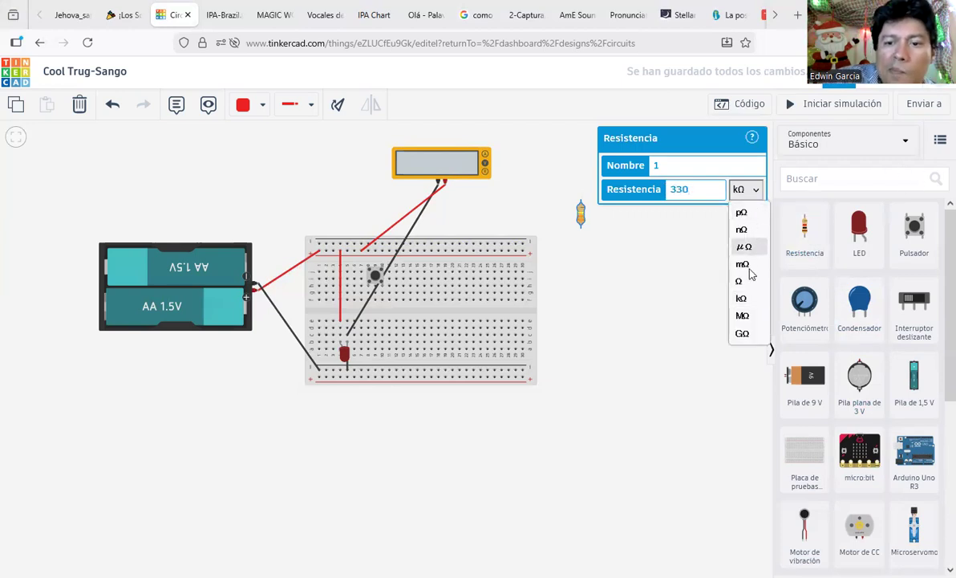
click(749, 279)
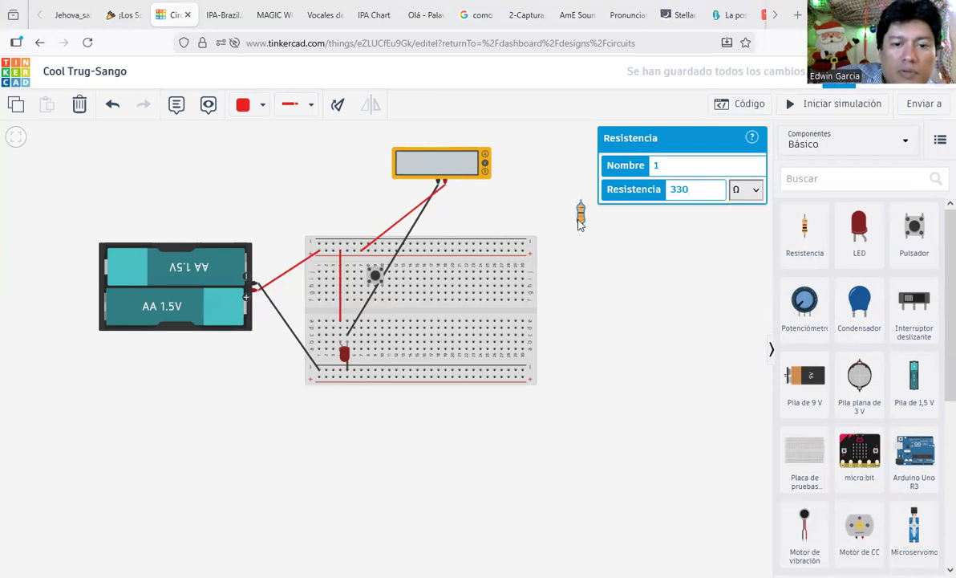
Step: Draw a short straight red wire from the top rail, then place the resistor below the pushbutton
click(344, 294)
click(341, 294)
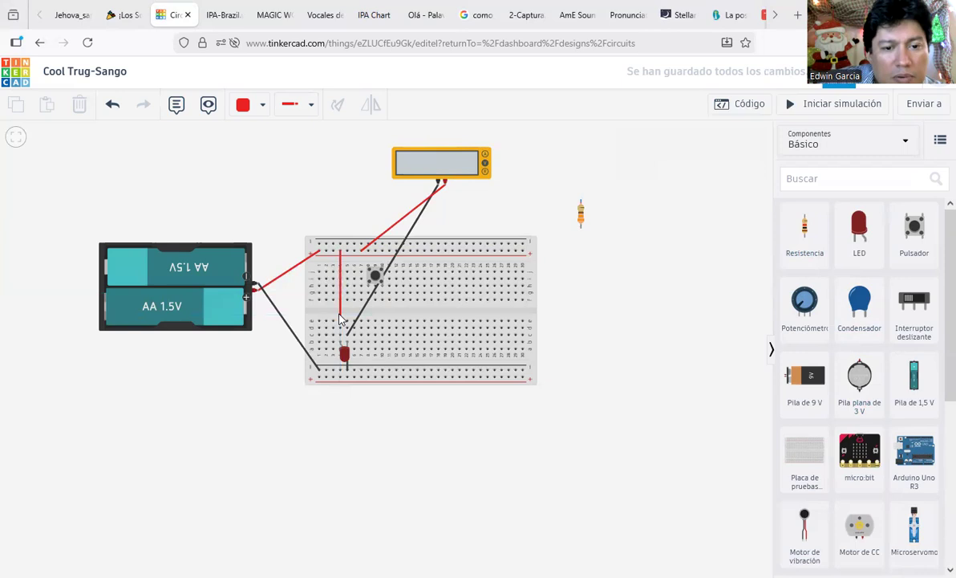
click(336, 283)
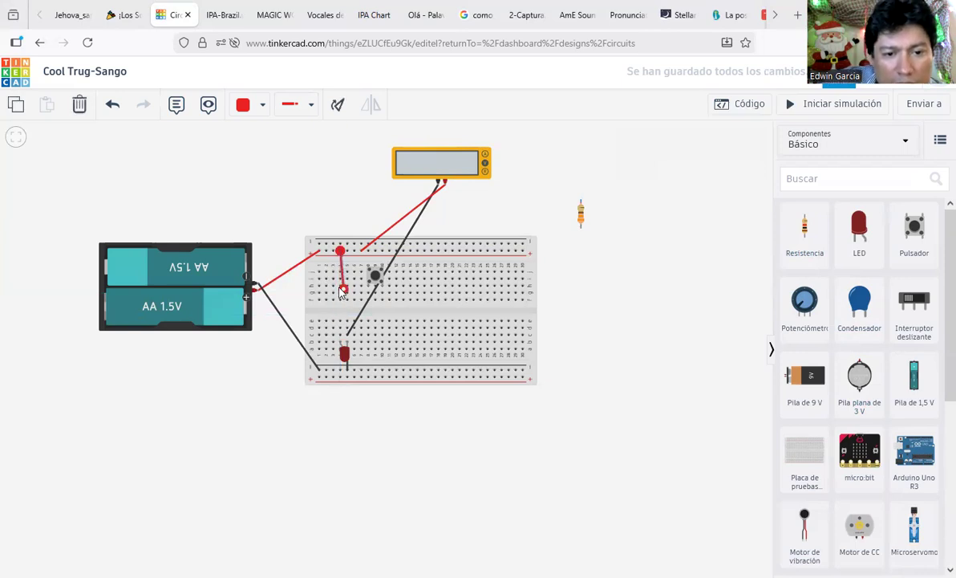
drag(336, 281, 340, 281)
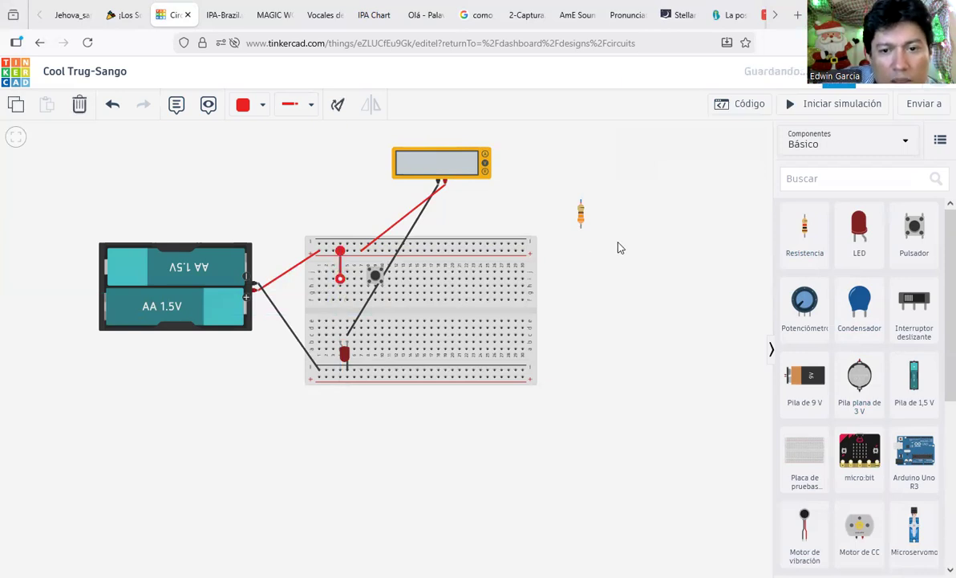
click(590, 217)
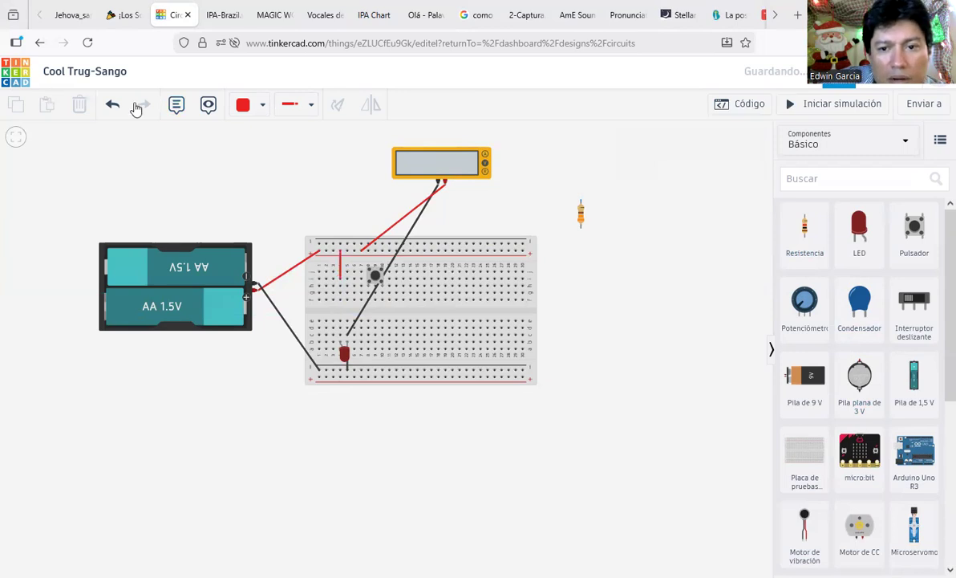
drag(581, 213, 336, 315)
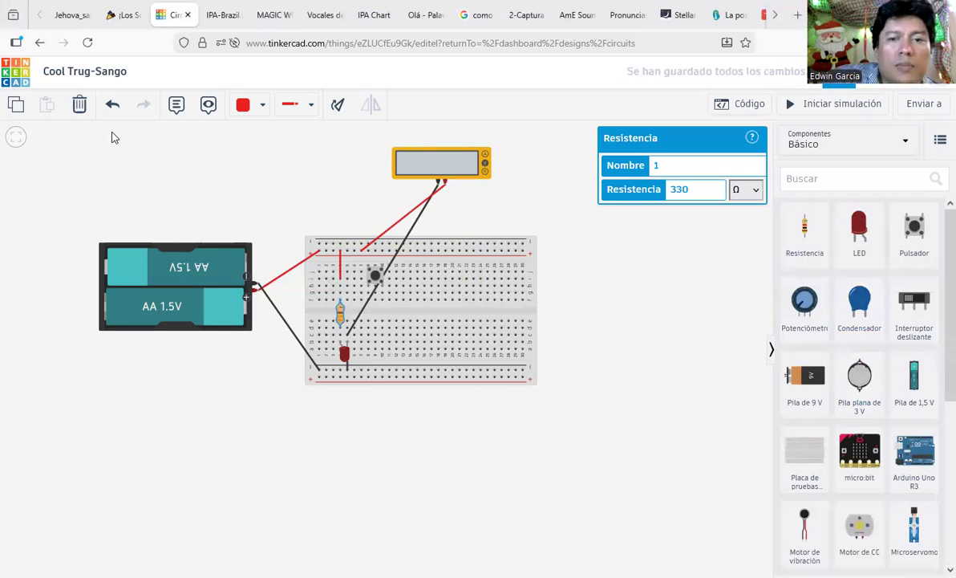
Step: Run the simulation twice to confirm the 3.00 V reading, stopping each time, then deselect the resistor
click(842, 109)
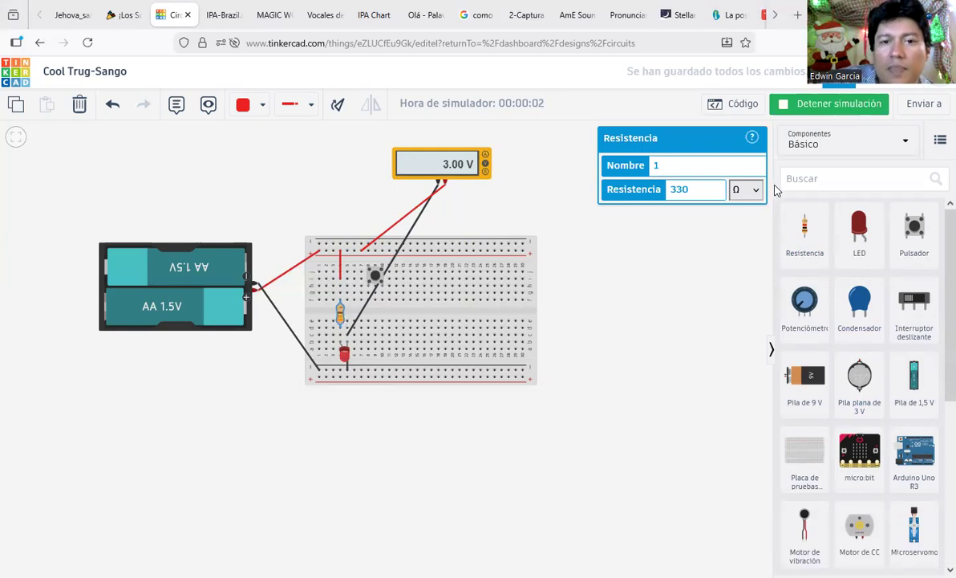
click(824, 108)
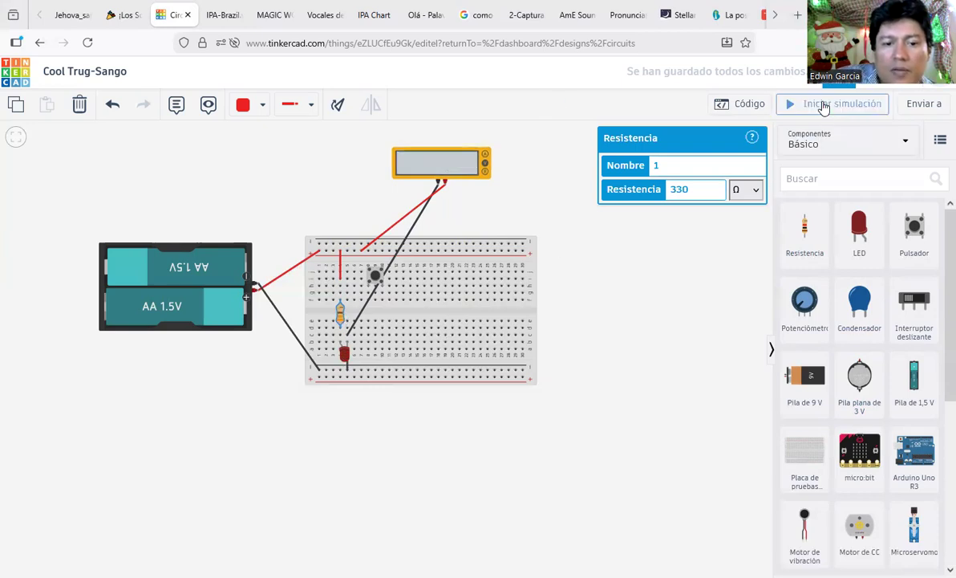
click(824, 109)
click(824, 108)
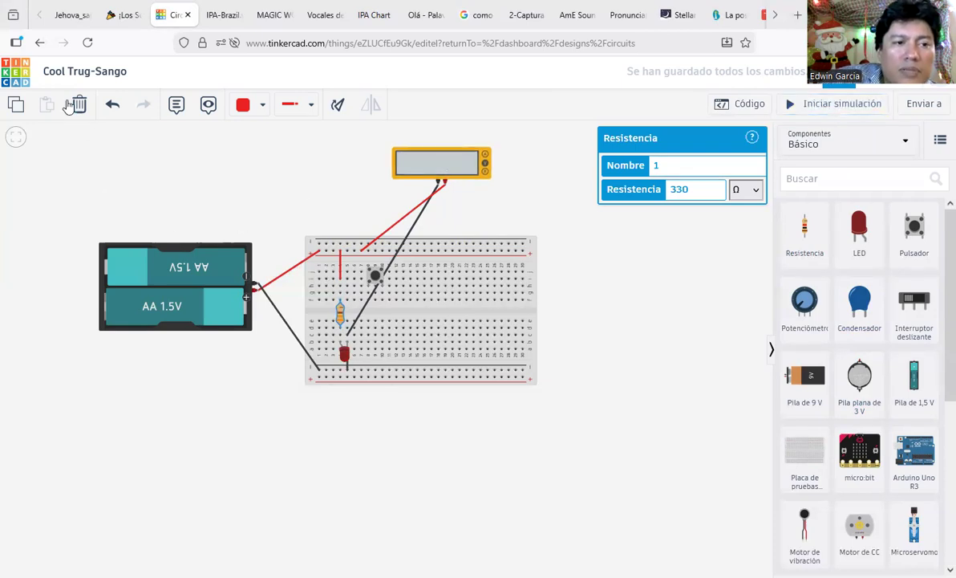
click(341, 279)
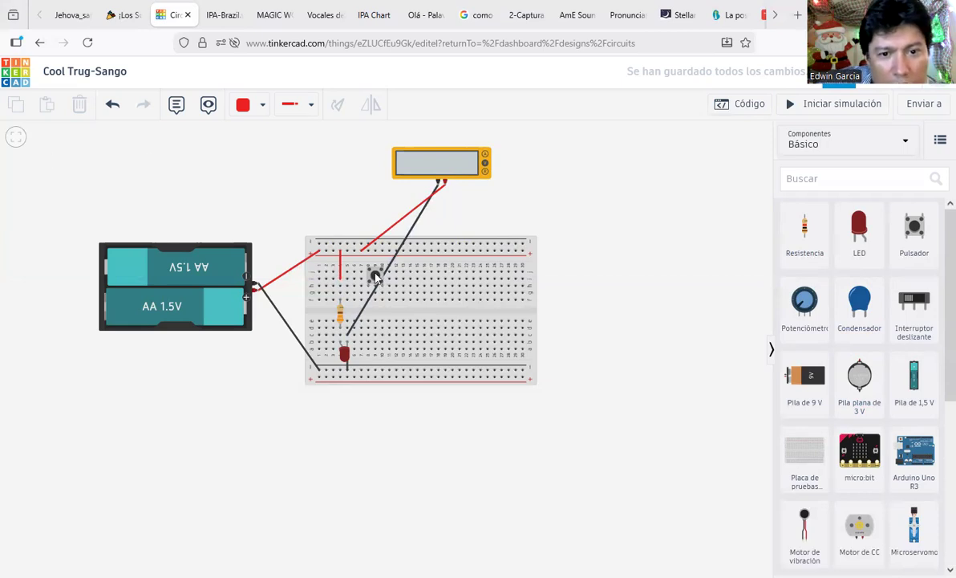
Step: Shift the pushbutton left, reattach the red wire's end to its terminal, and start simulating
drag(375, 275, 335, 285)
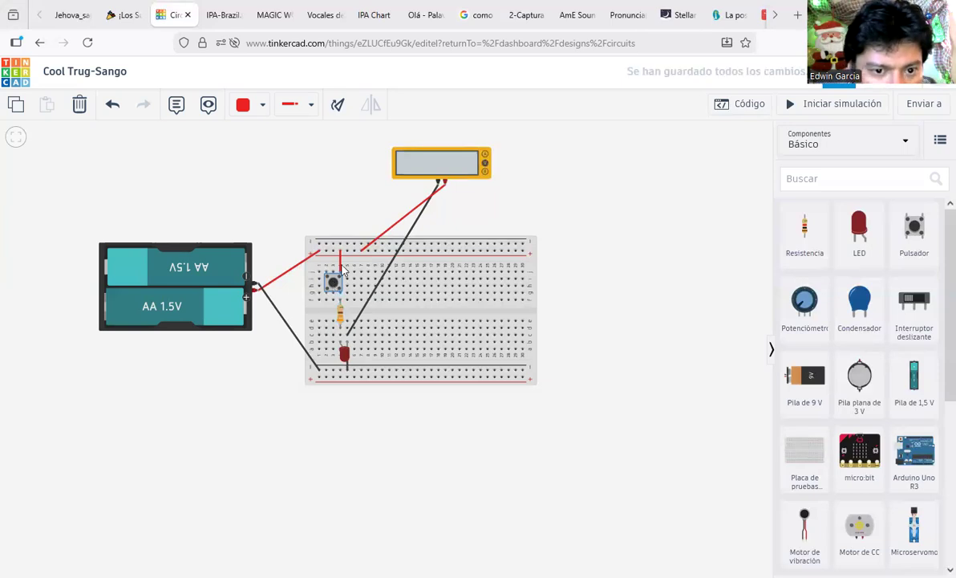
drag(340, 281, 328, 254)
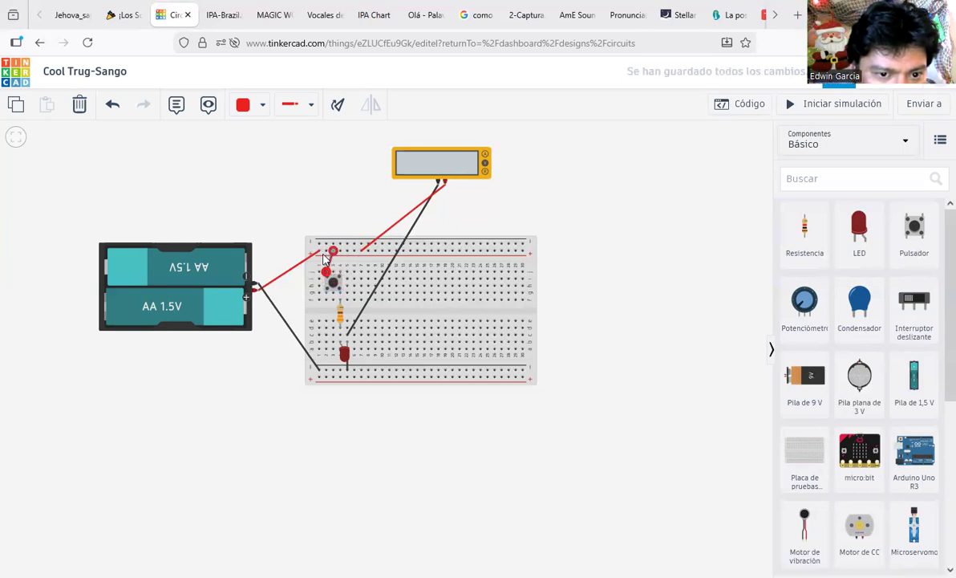
click(355, 208)
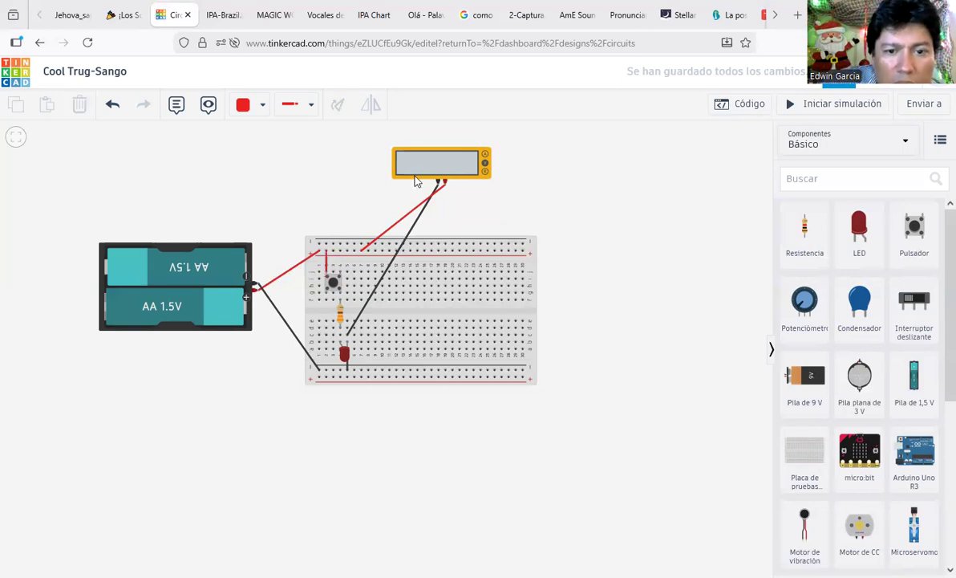
click(853, 107)
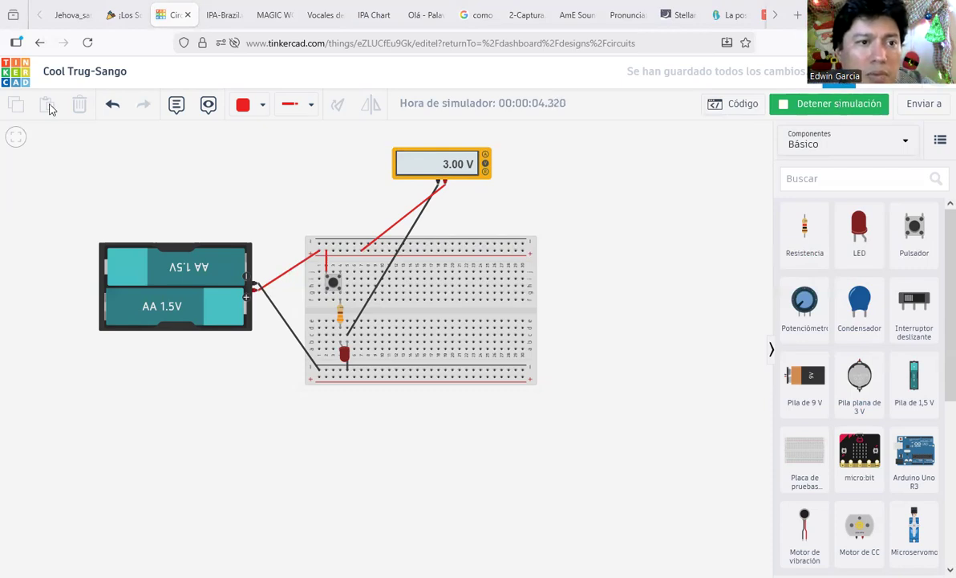
Step: Stop the simulation and delete the multimeter along with its dangling black wire
click(814, 114)
click(418, 173)
key(Delete)
drag(434, 204, 440, 204)
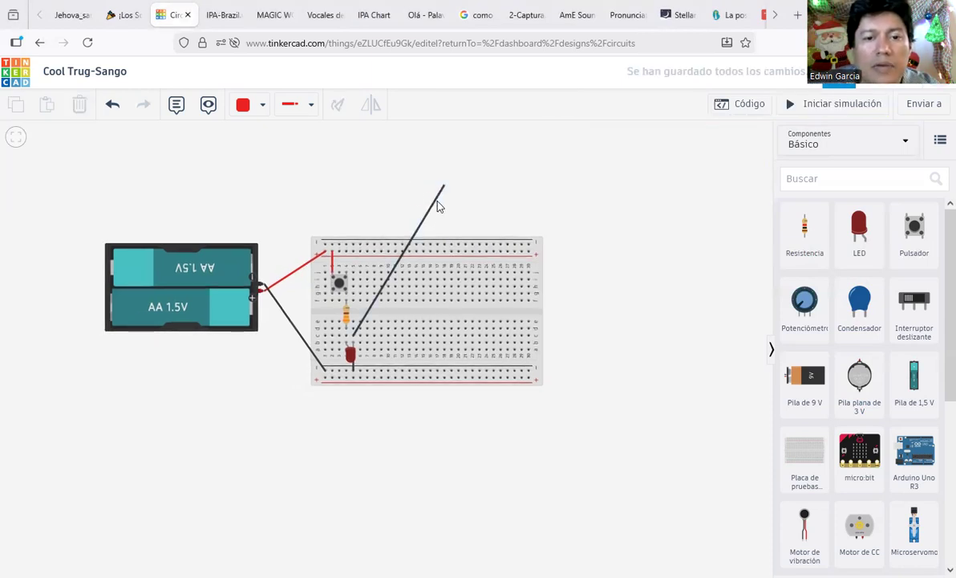
click(436, 207)
key(Delete)
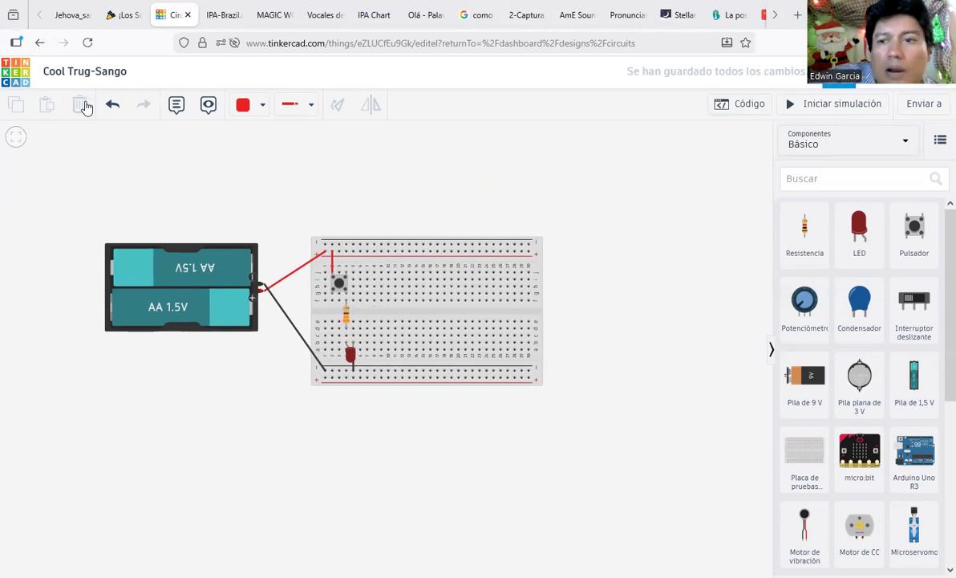
Step: Simulate again, press the pushbutton to test it, stop, and select the resistor
click(839, 115)
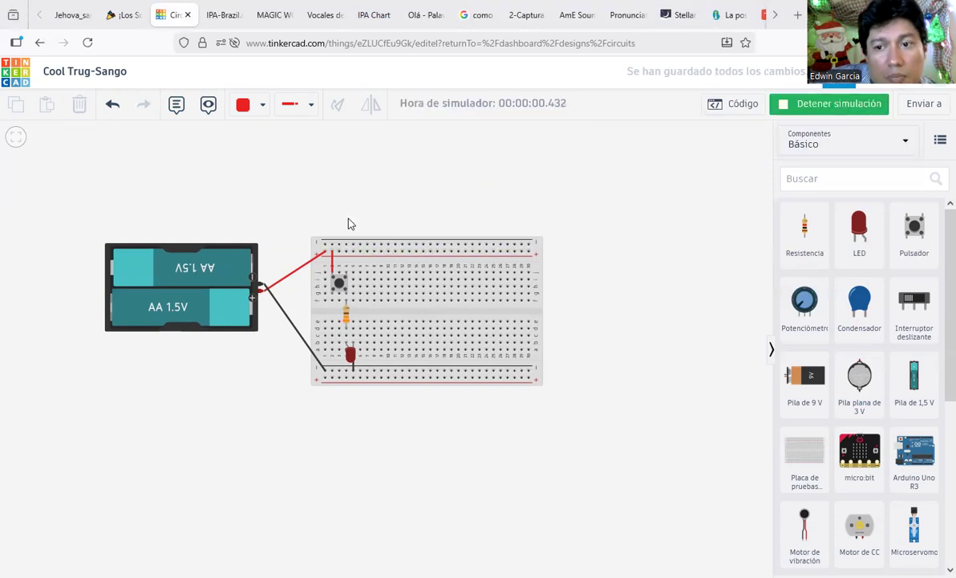
click(340, 284)
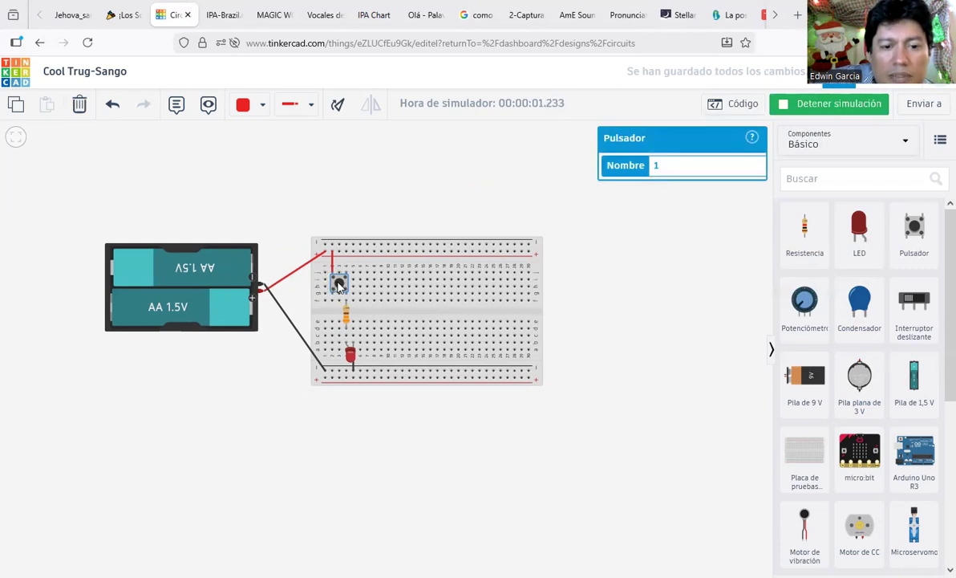
click(877, 104)
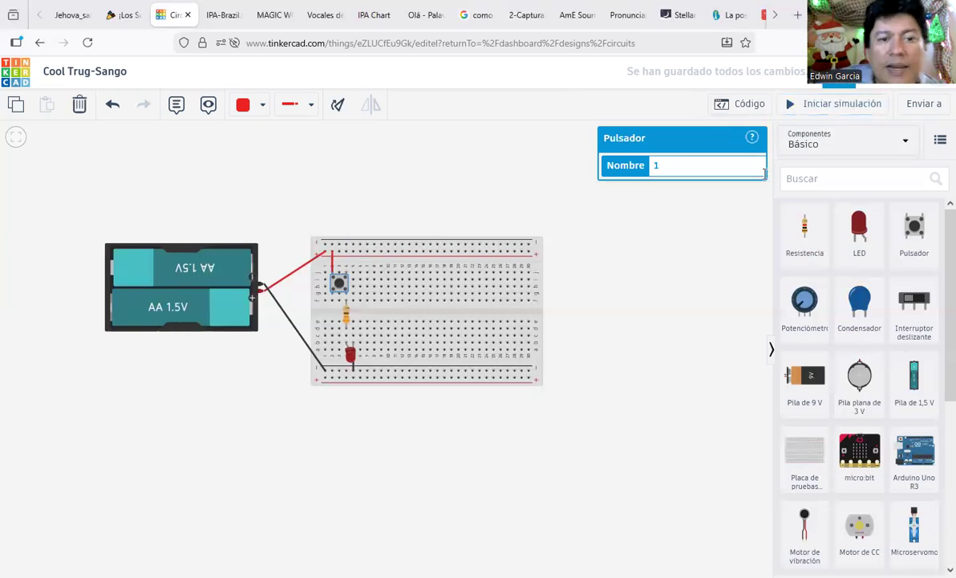
click(345, 313)
Step: Duplicate the pushbutton and 330 Ω resistor, placing the copies to the right of the originals
click(336, 284)
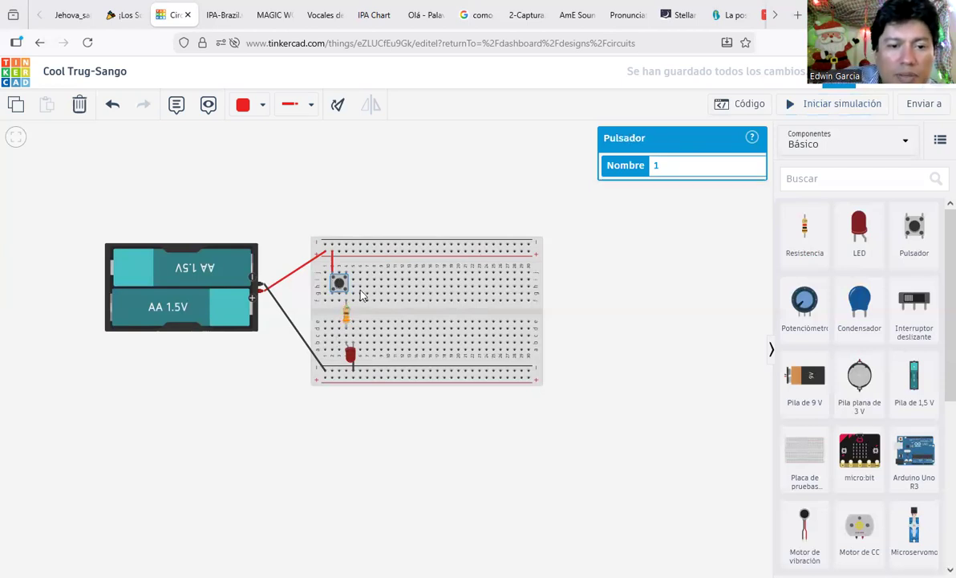
key(ctrl+c)
key(ctrl+v)
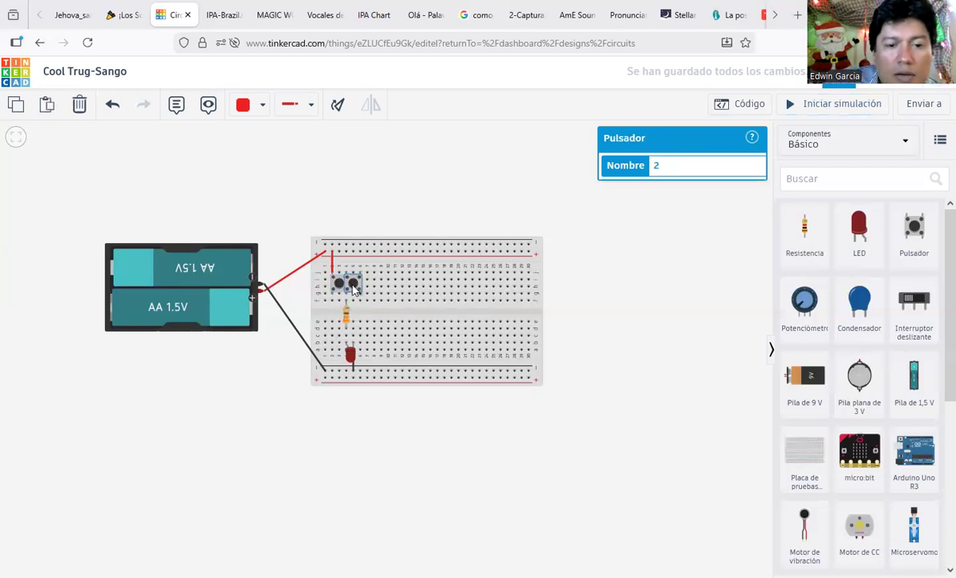
drag(356, 290, 375, 291)
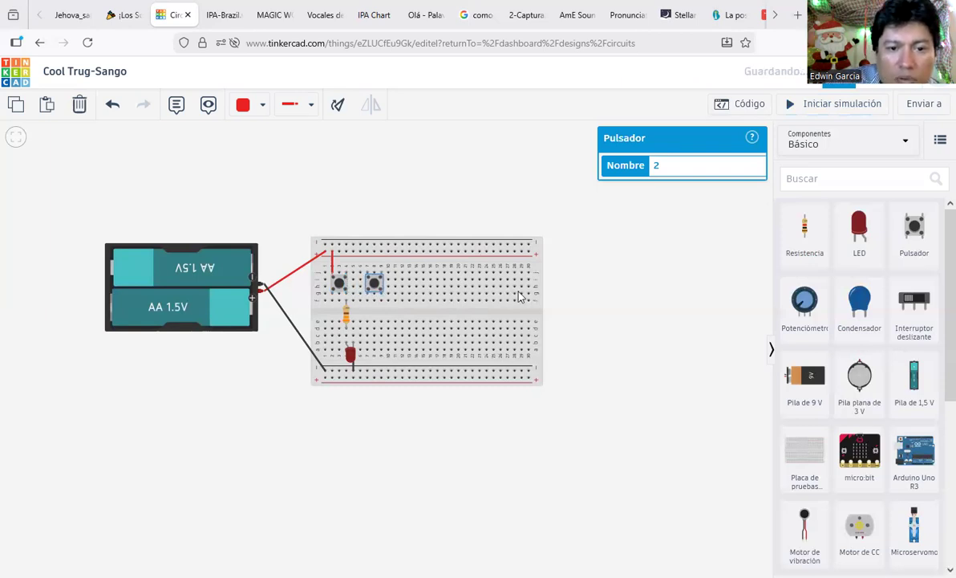
click(347, 317)
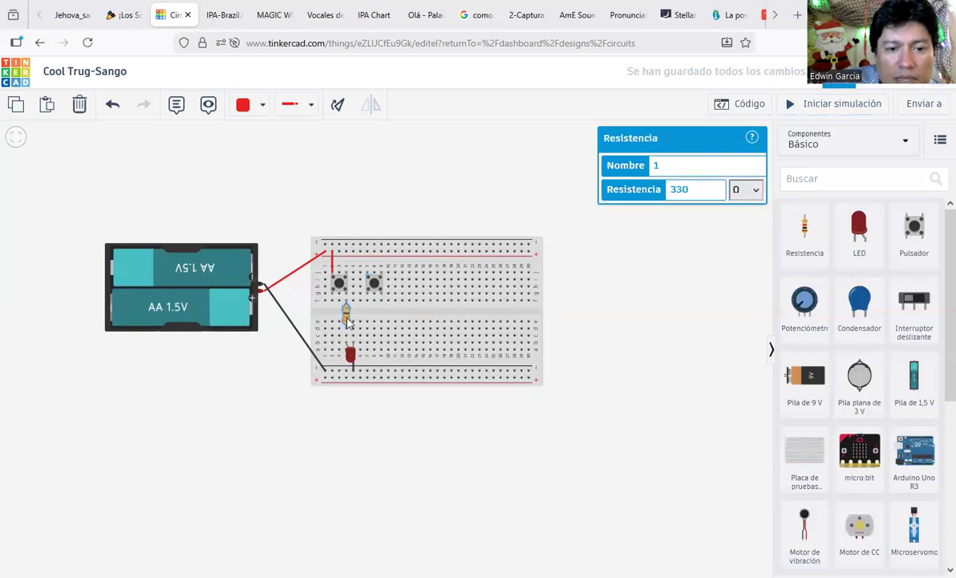
key(ctrl+v)
drag(362, 324, 383, 316)
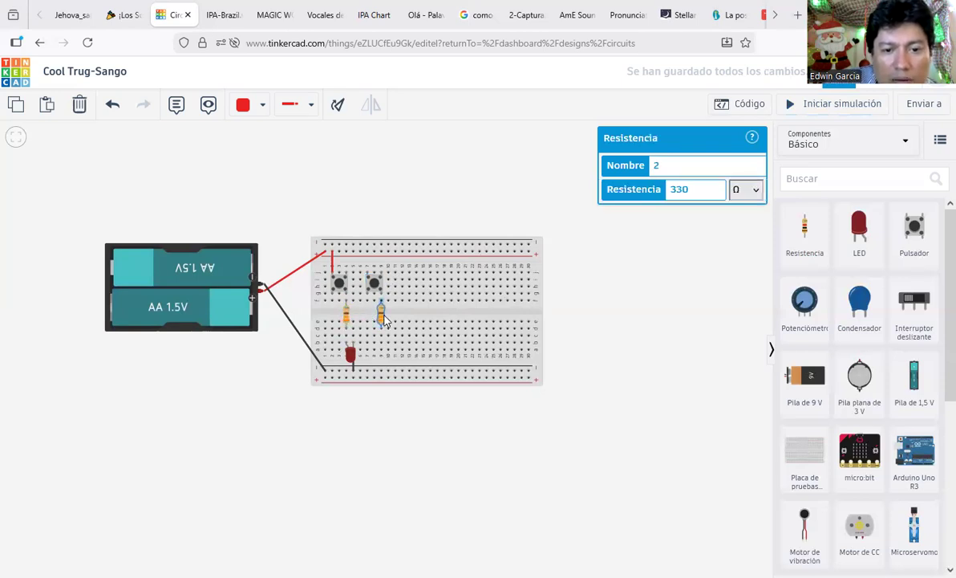
Step: Duplicate the red LED under the new resistor and change its colour to green (Verde)
click(357, 356)
key(ctrl+v)
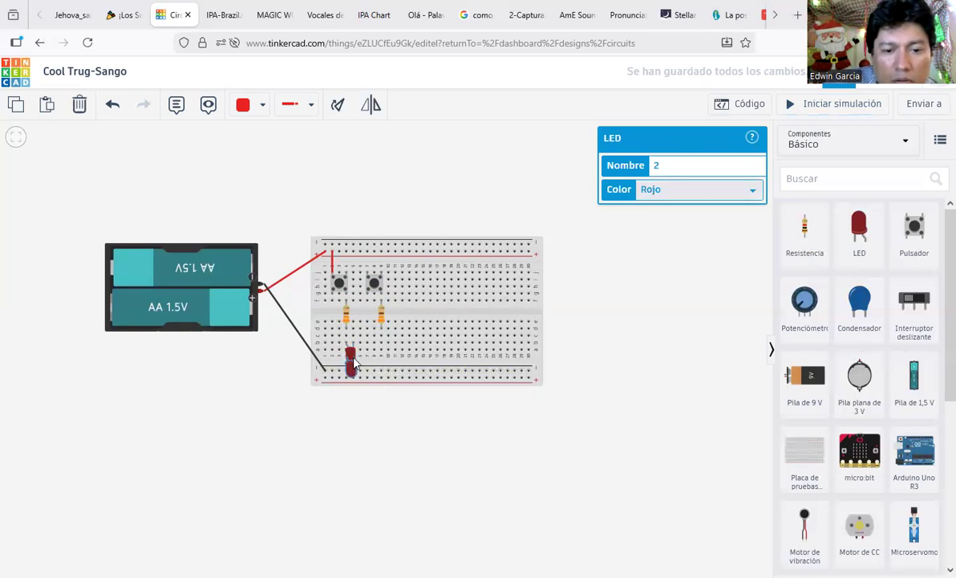
click(383, 345)
drag(383, 347, 386, 351)
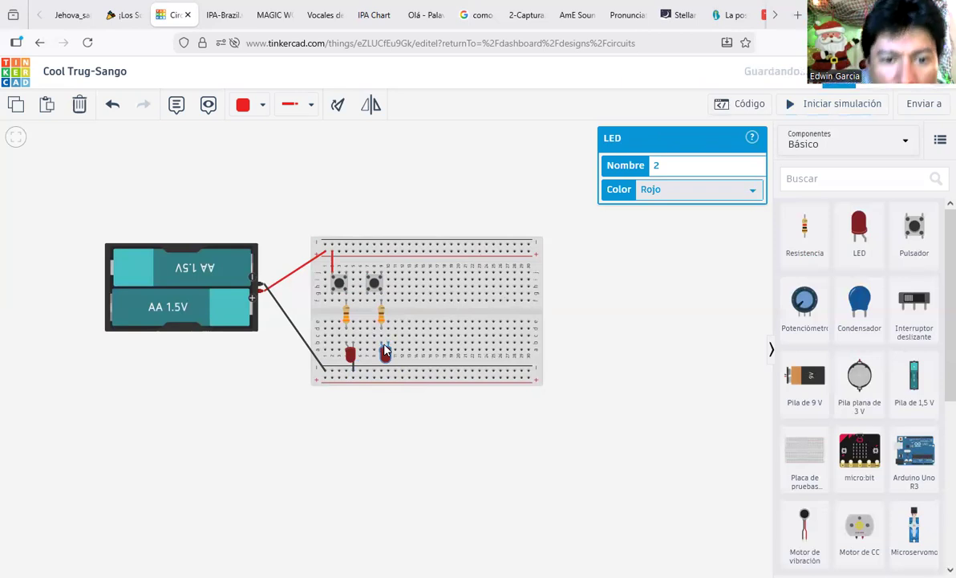
click(728, 198)
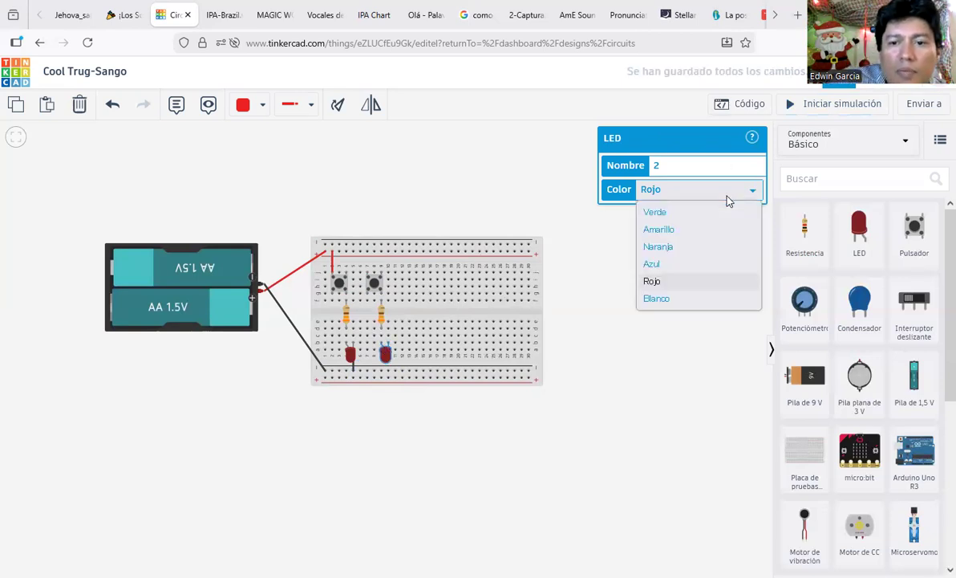
click(710, 220)
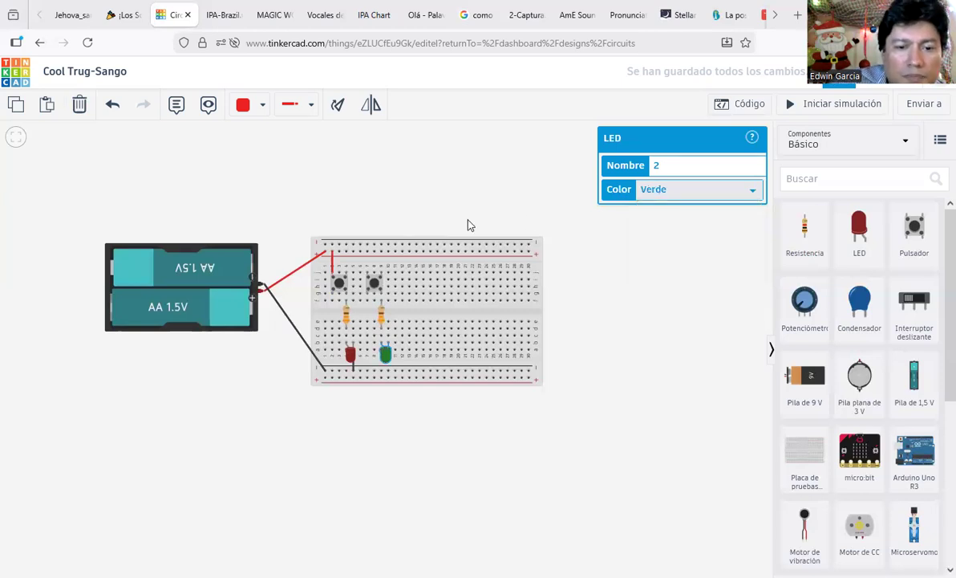
Step: Connect the green LED's cathode to the bottom power rail with a black wire
click(440, 212)
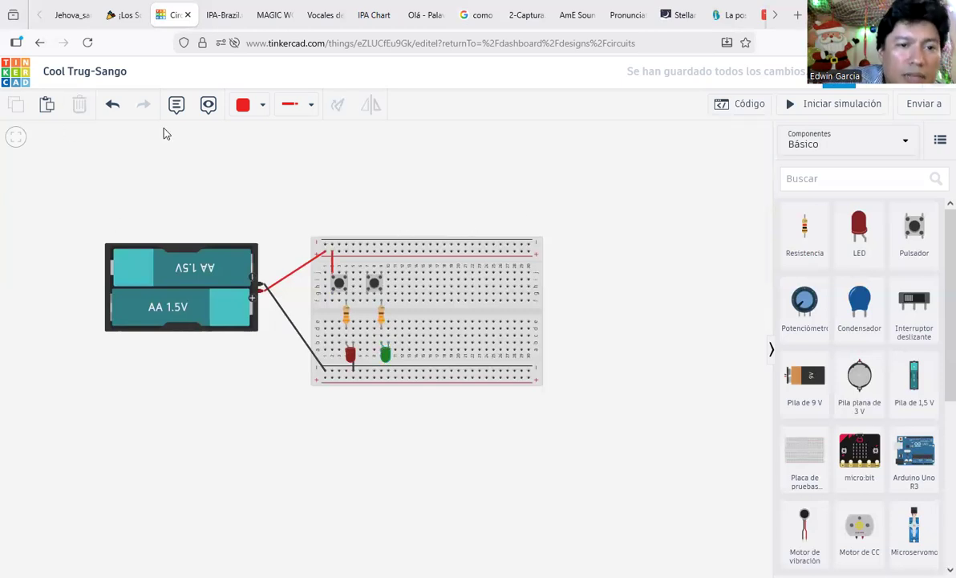
click(250, 110)
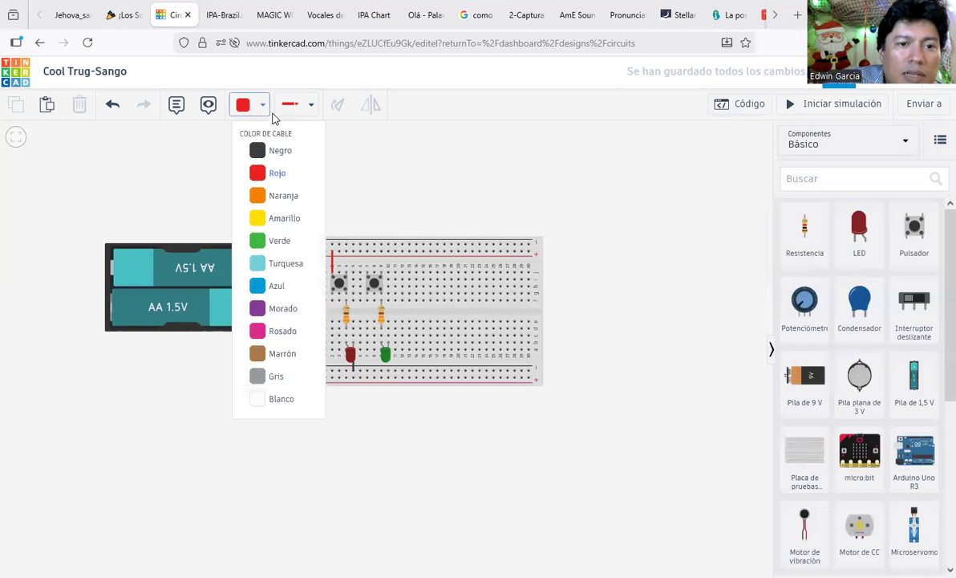
click(279, 150)
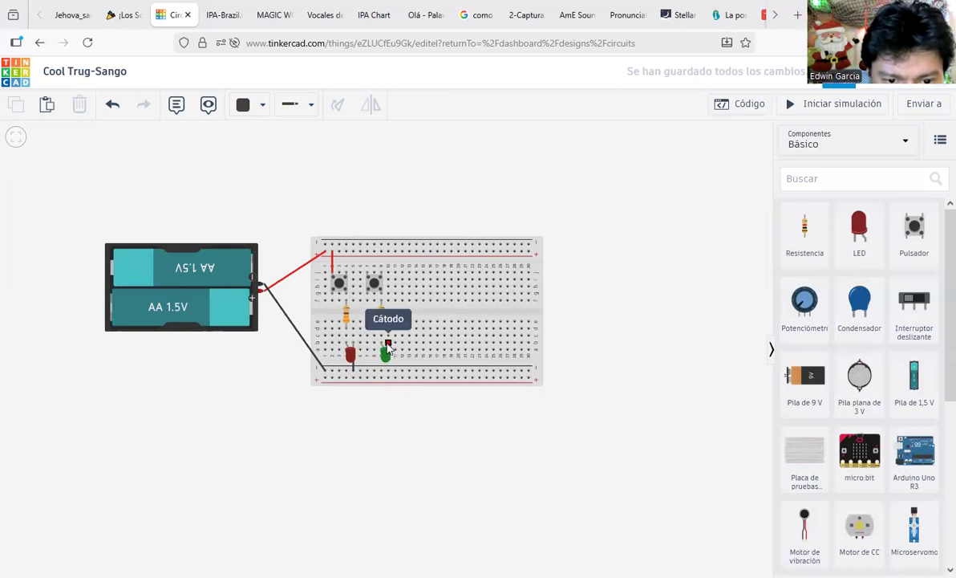
click(387, 347)
click(389, 373)
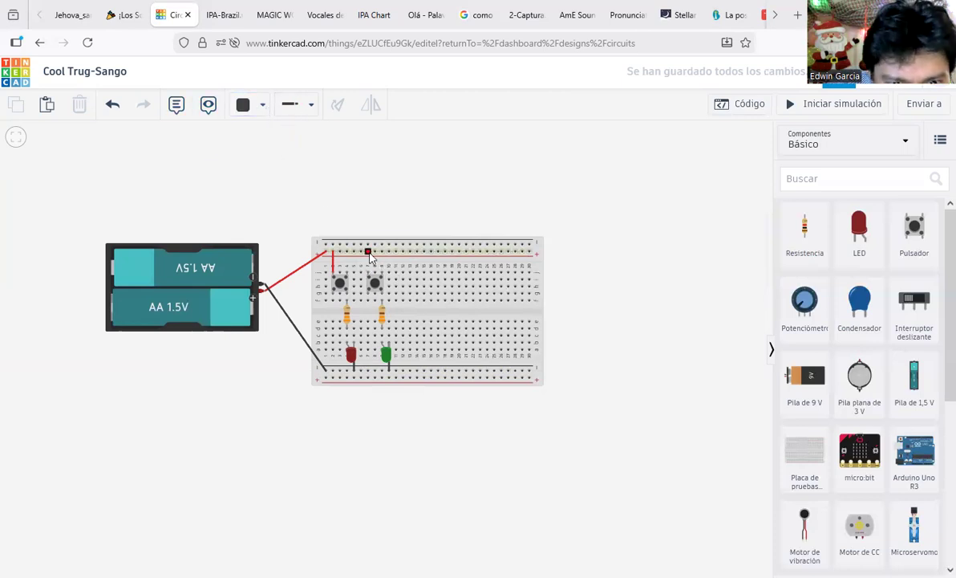
Step: Link the top power rail to the second pushbutton with a red wire, then start the simulation
click(368, 253)
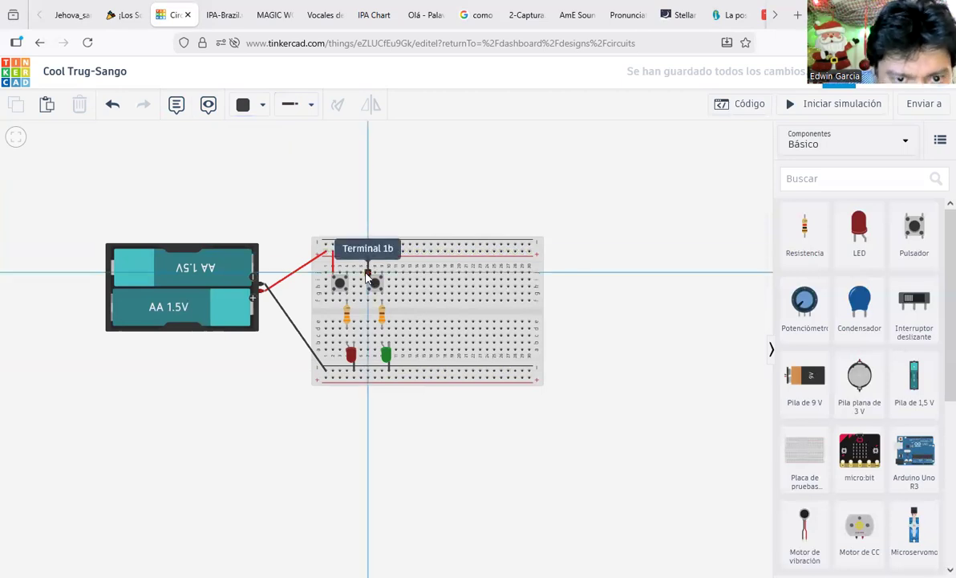
click(367, 273)
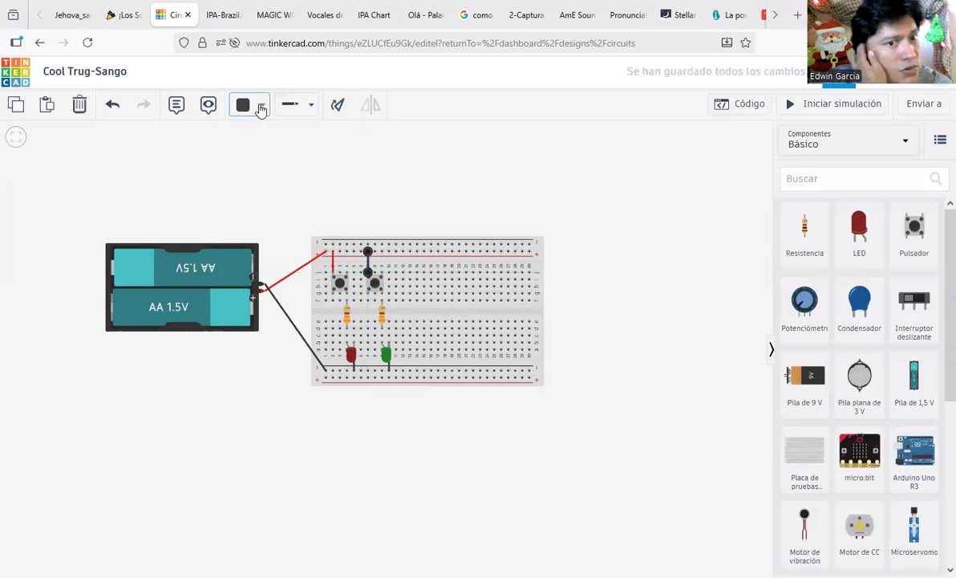
click(259, 111)
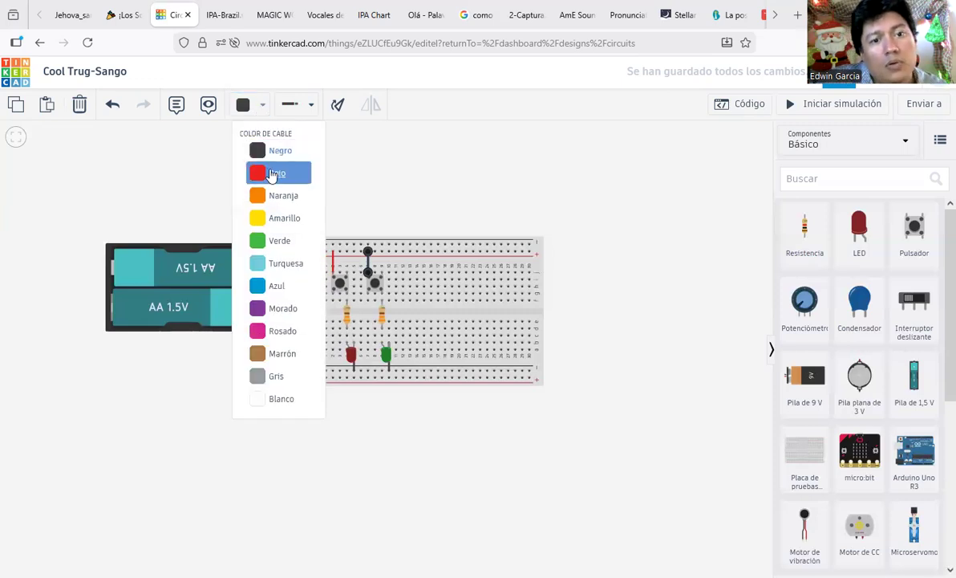
click(271, 172)
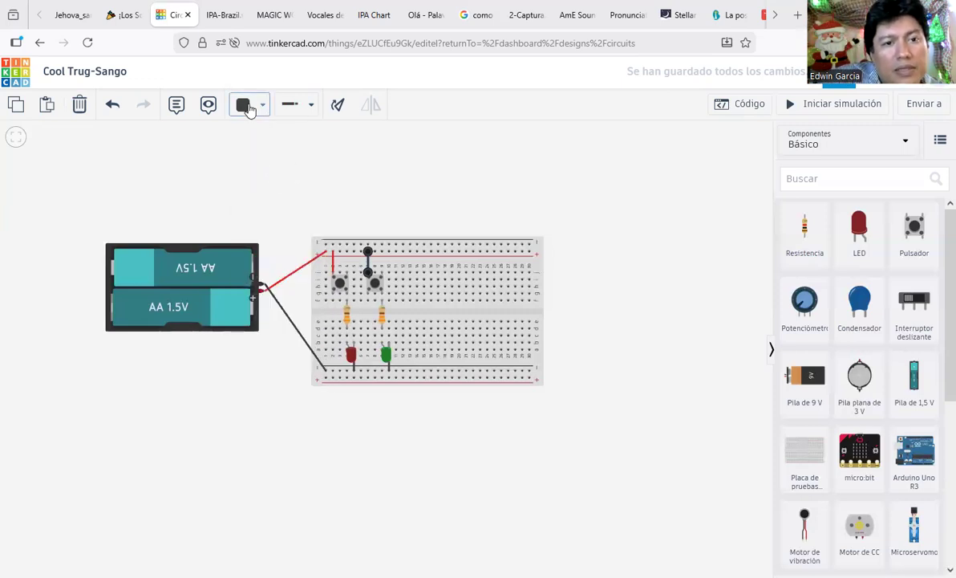
click(250, 105)
click(271, 172)
click(333, 178)
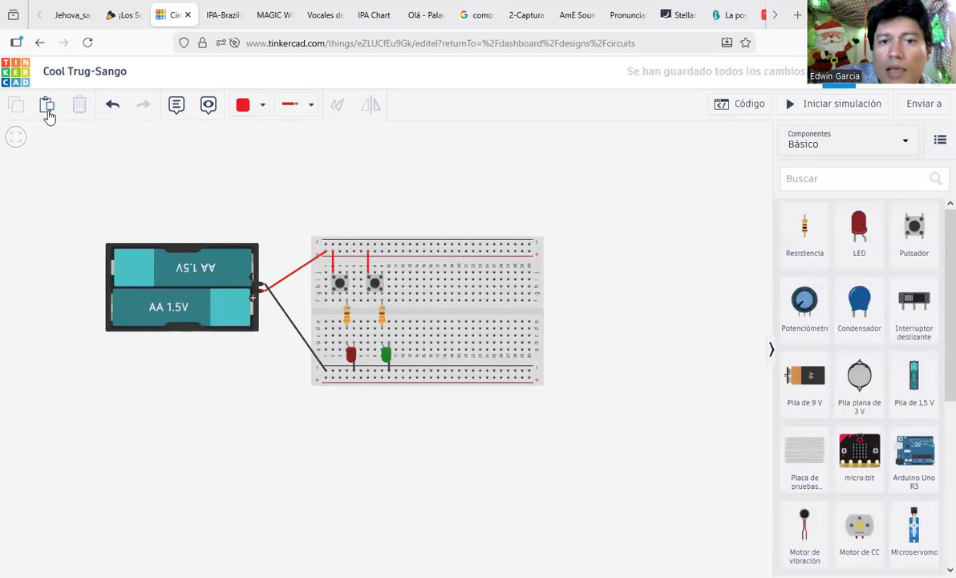
click(877, 110)
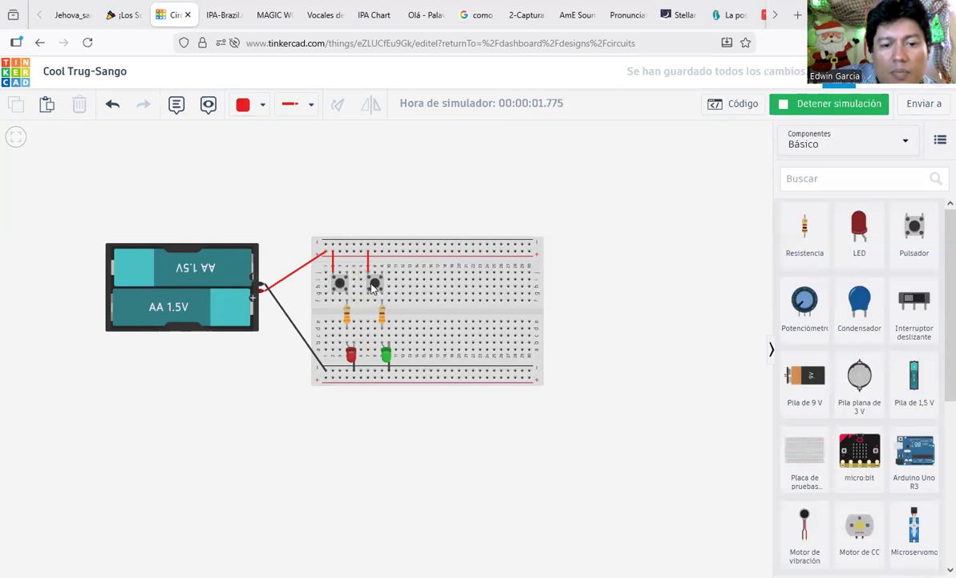
Step: Press the second pushbutton in the running simulation to test the green LED, then stop it
click(357, 289)
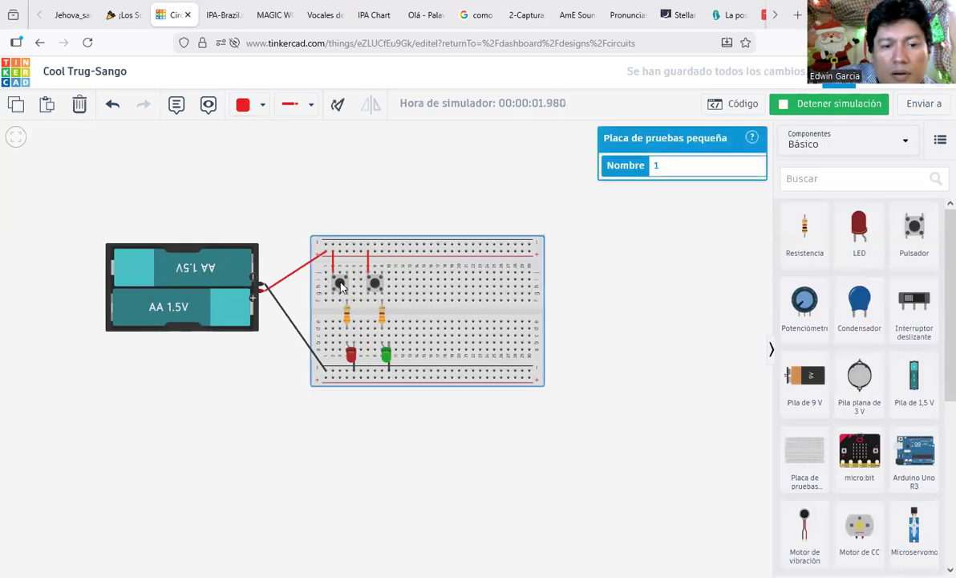
click(489, 174)
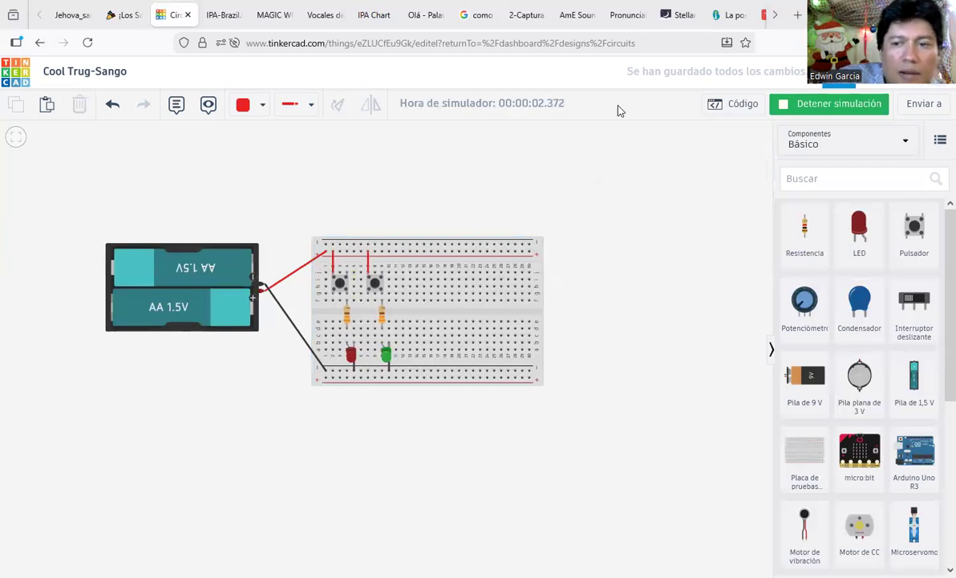
click(374, 283)
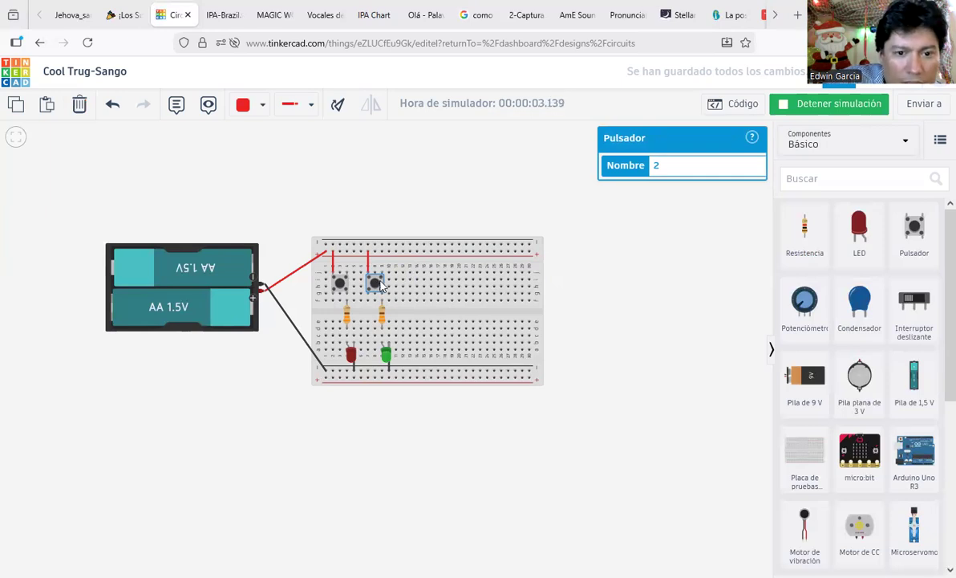
click(474, 194)
click(836, 106)
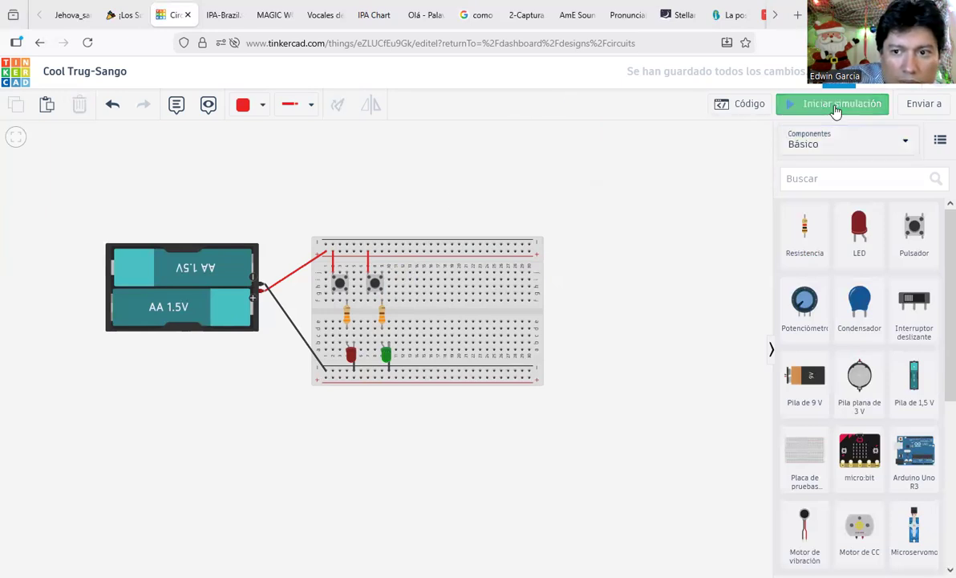
Step: Copy the second pushbutton and 330 Ω resistor, placing each copy one column to the right
click(378, 288)
key(ctrl+c)
key(ctrl+v)
drag(415, 290, 408, 290)
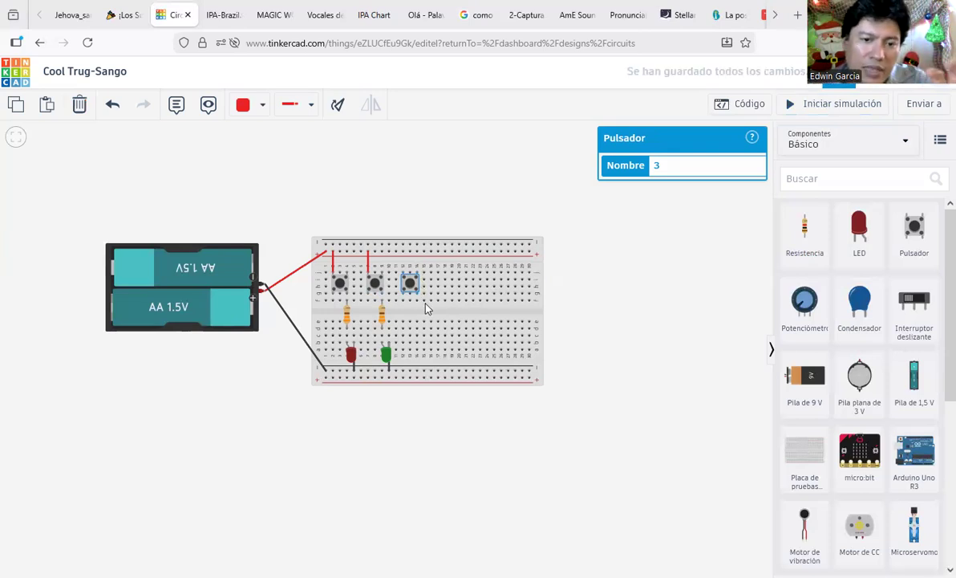
click(386, 319)
click(382, 316)
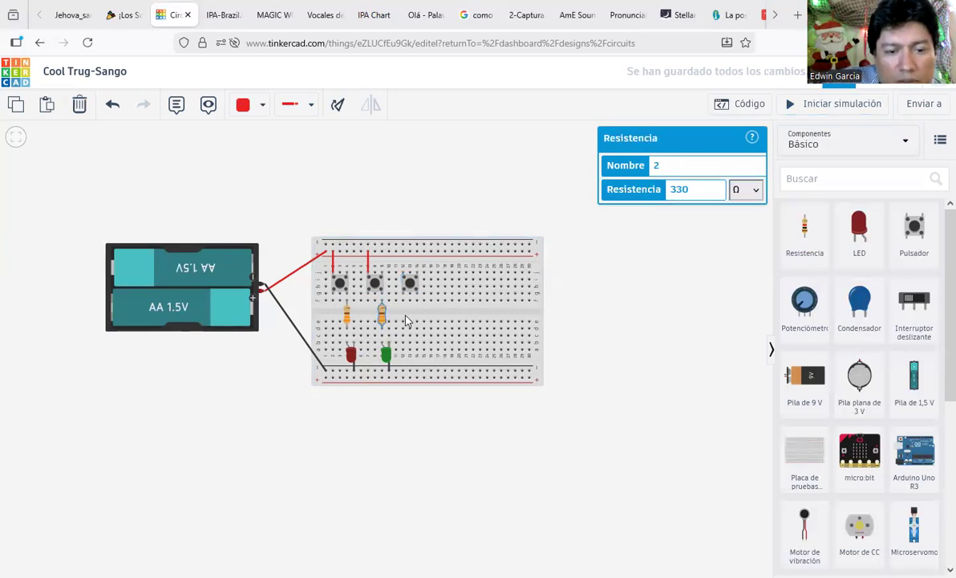
key(ctrl+v)
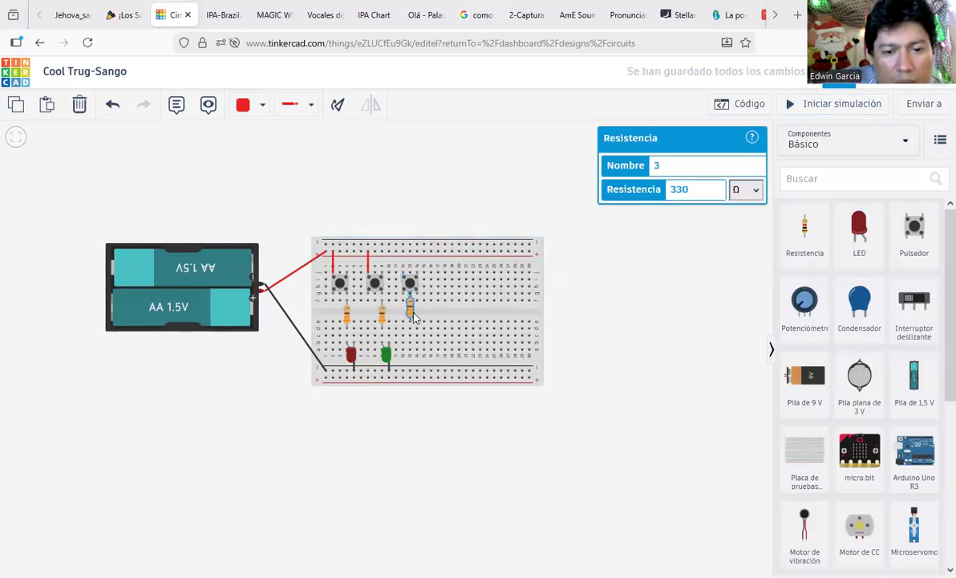
click(418, 319)
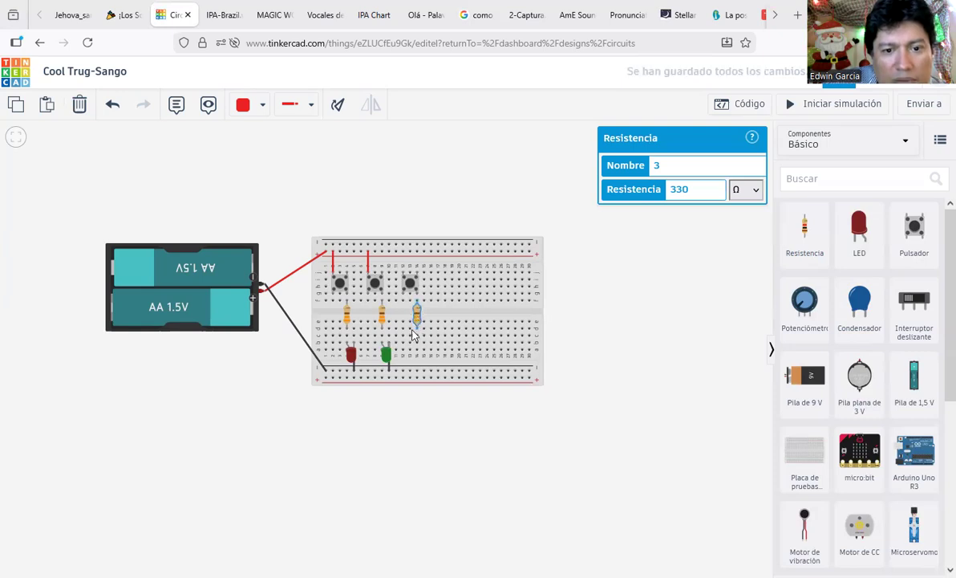
Step: Copy the green LED and place it below the third resistor, shifted one hole right
click(387, 357)
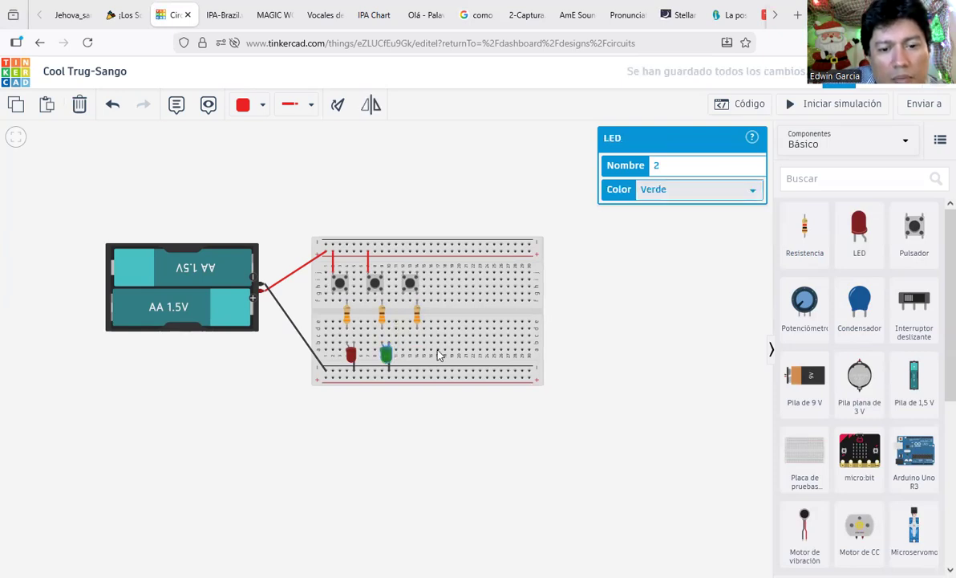
key(ctrl+c)
key(ctrl+v)
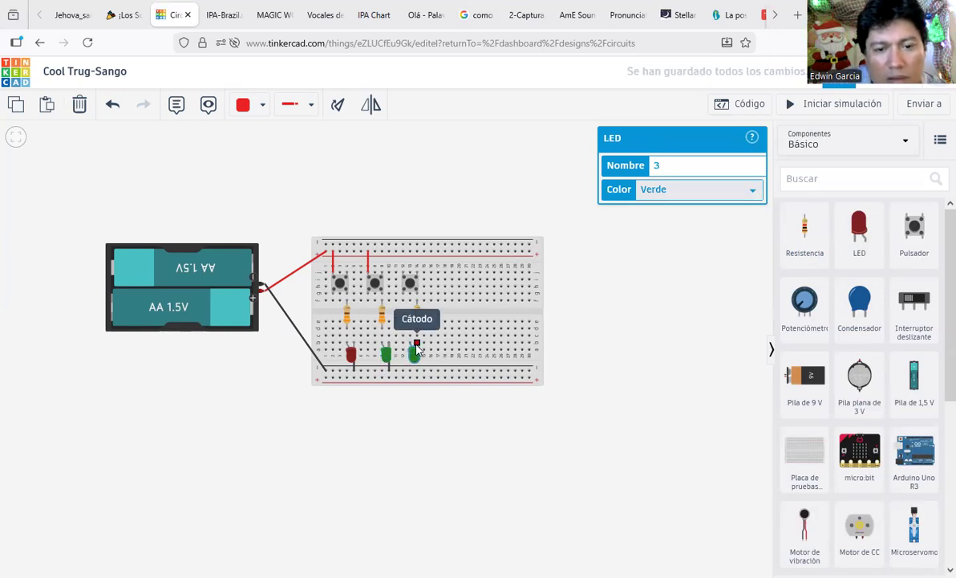
click(416, 346)
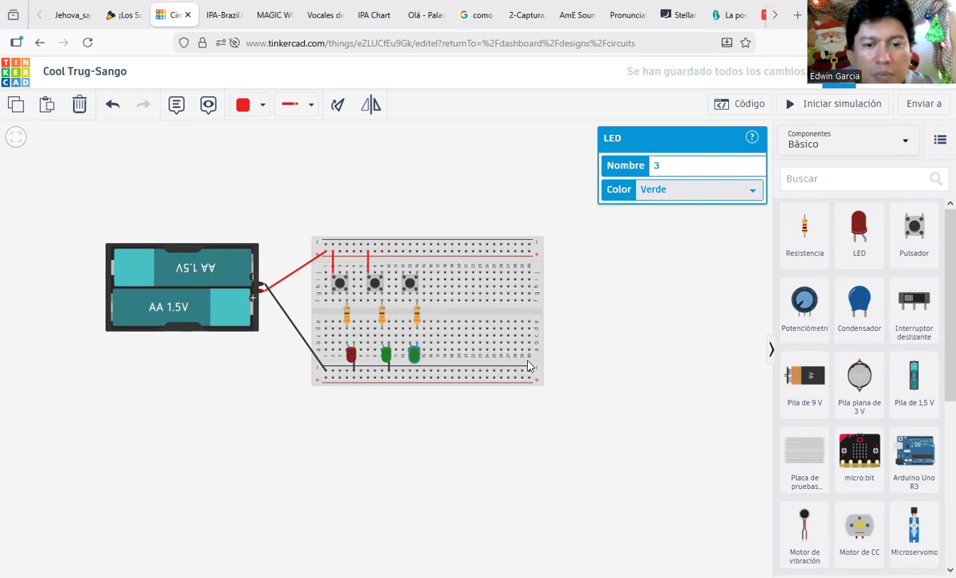
drag(414, 355, 422, 355)
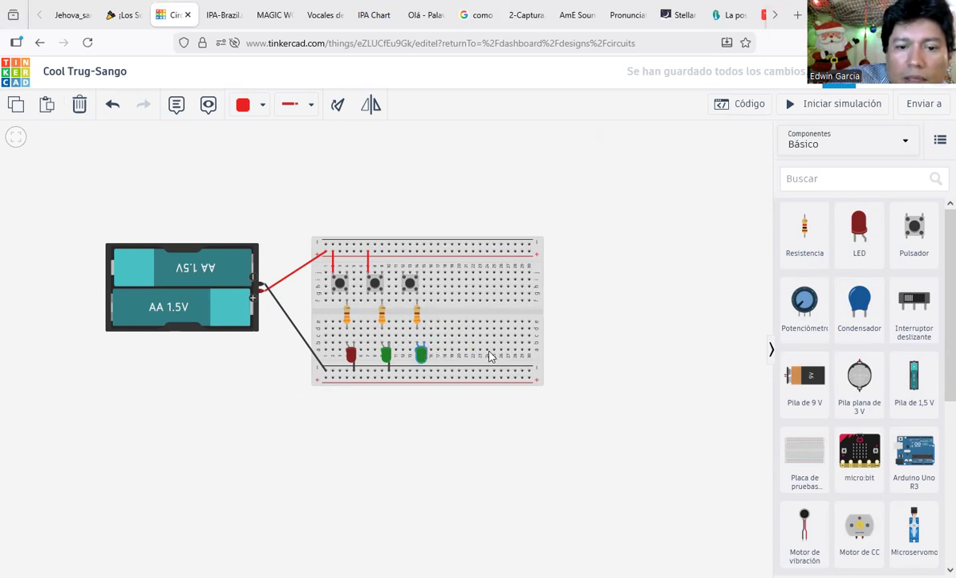
key(Escape)
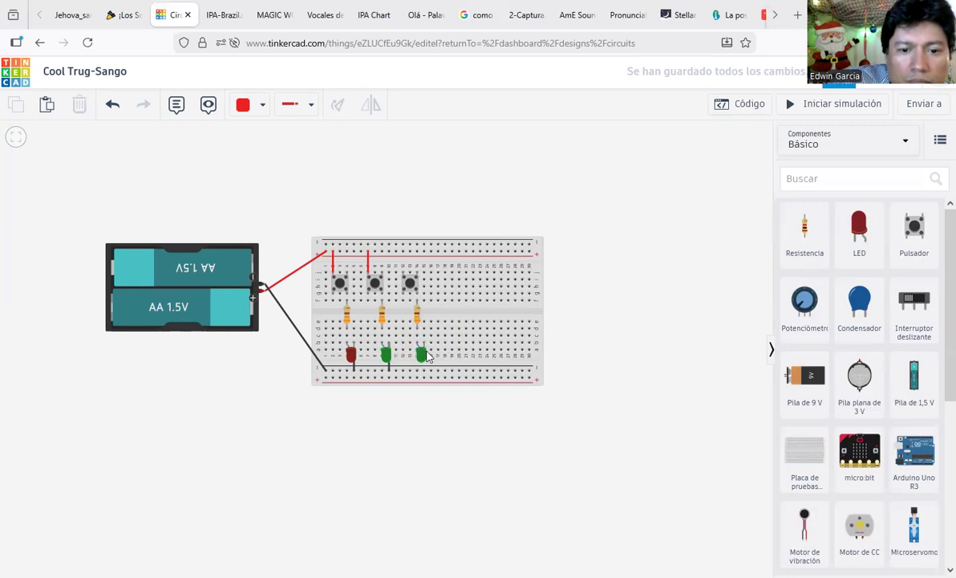
Step: Change the third LED's colour to blue (Azul)
click(425, 359)
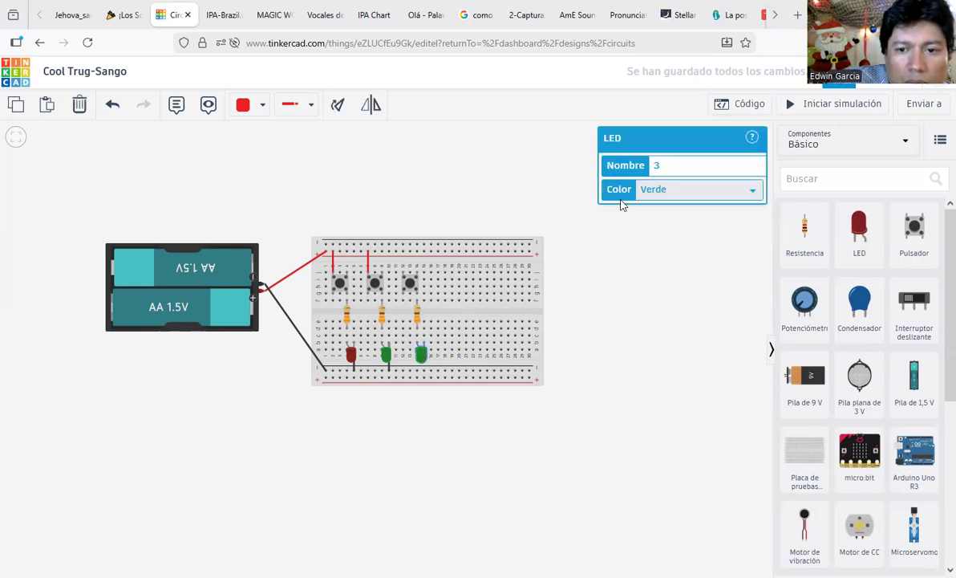
click(700, 189)
click(676, 251)
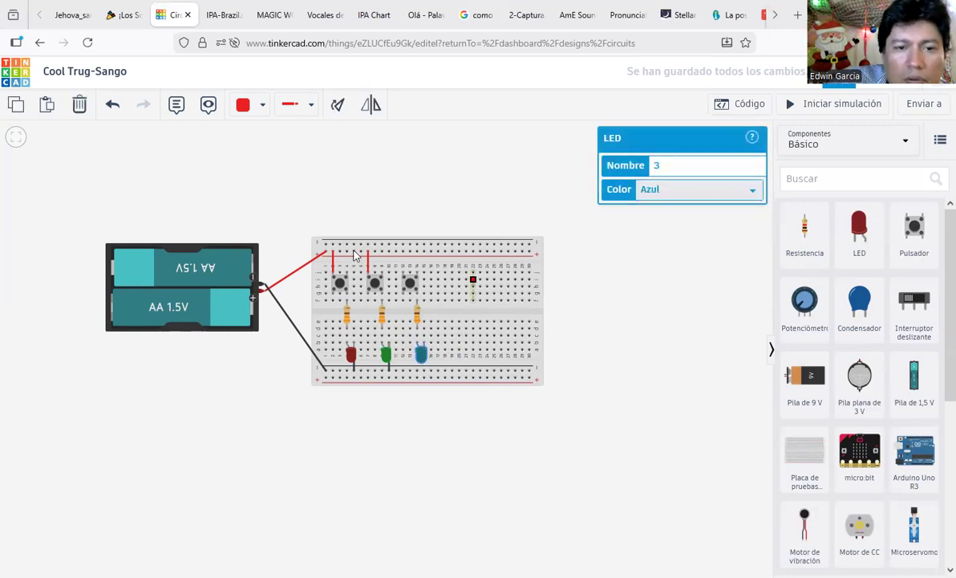
click(405, 198)
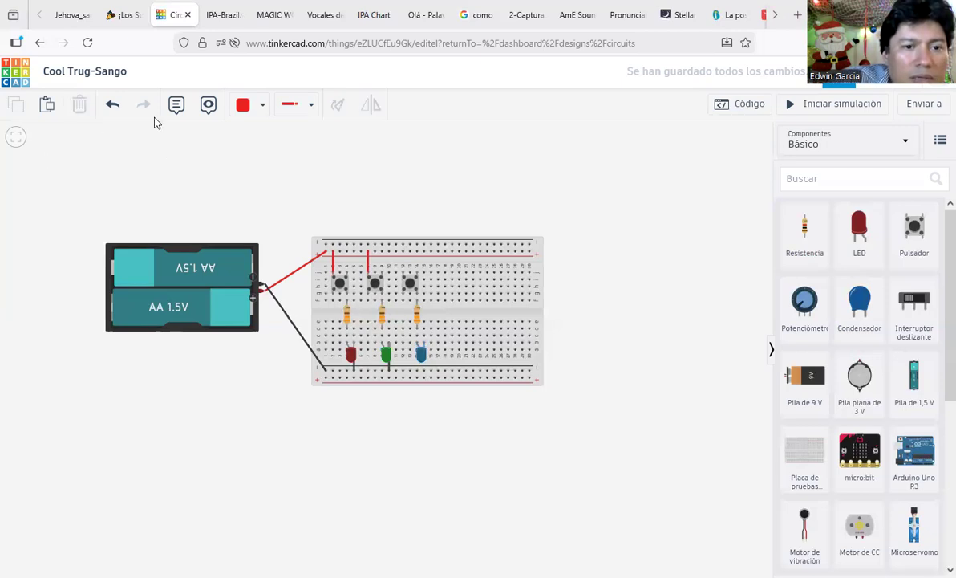
Step: Draw a Normal-type wire from the top power rail to the third pushbutton
click(298, 106)
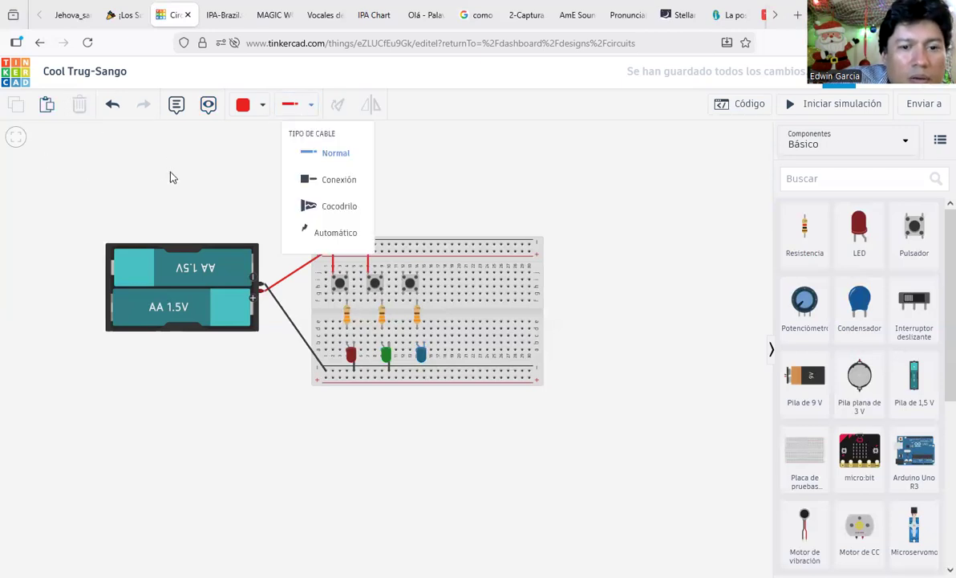
click(260, 171)
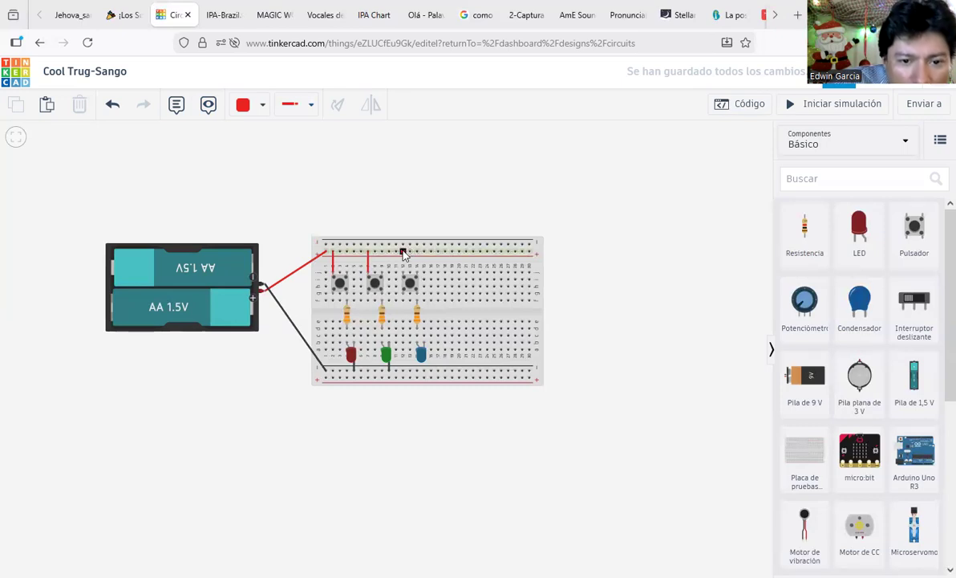
click(404, 262)
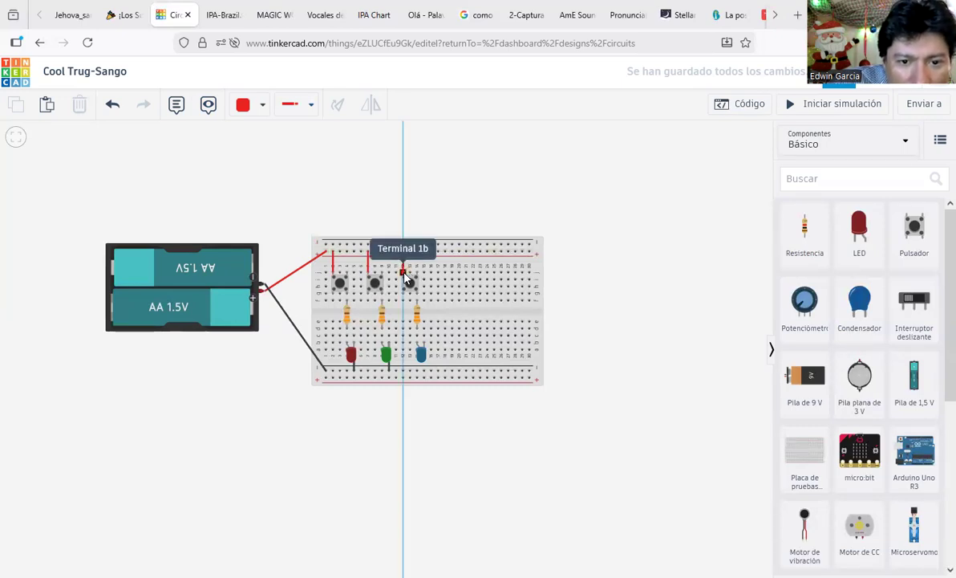
click(405, 274)
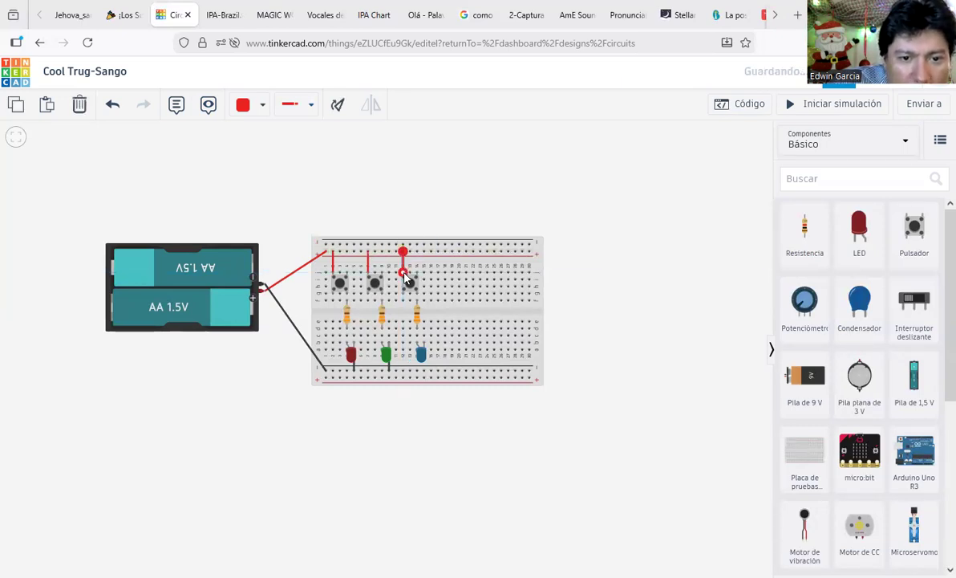
click(326, 203)
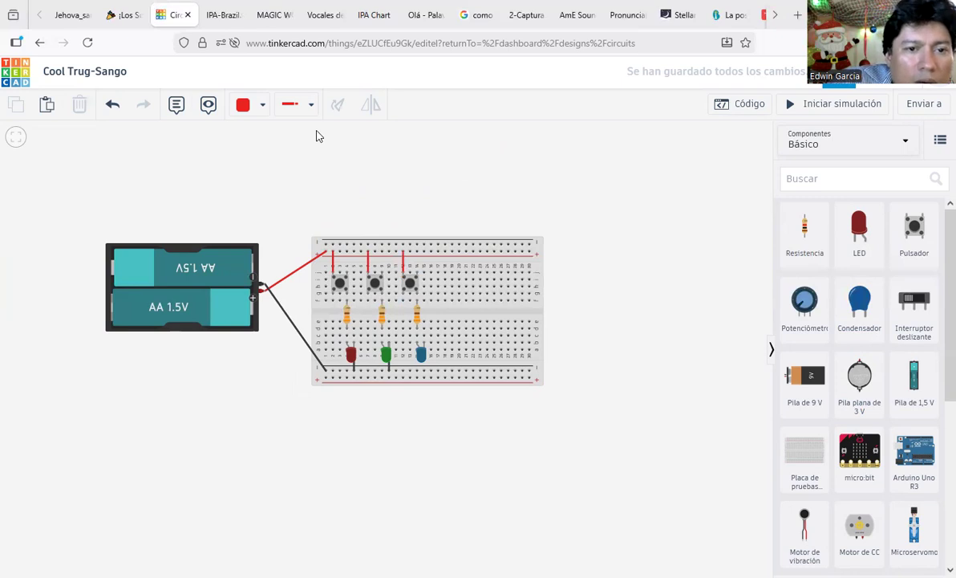
Step: Connect the blue LED's cathode to the bottom rail with a black (Negro) wire
click(424, 345)
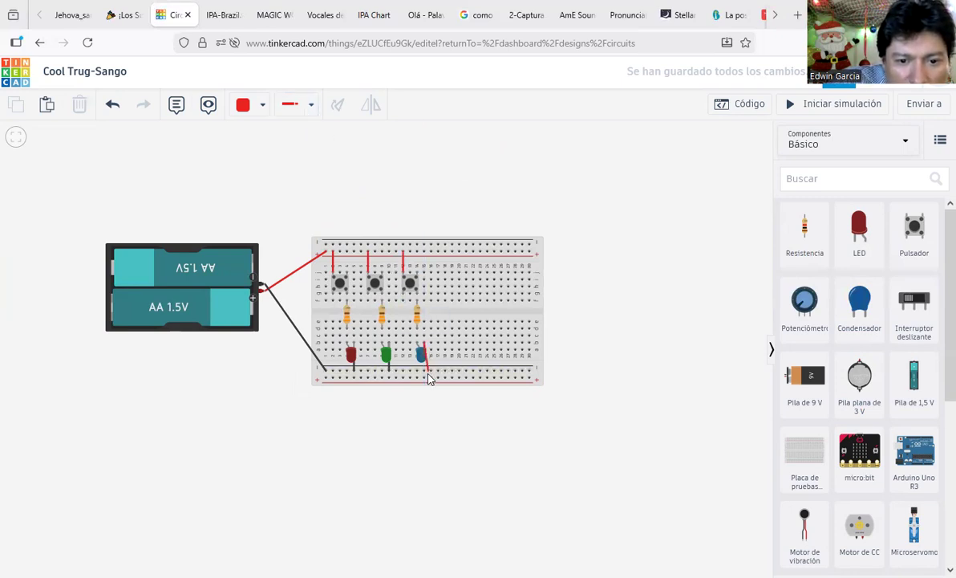
click(425, 371)
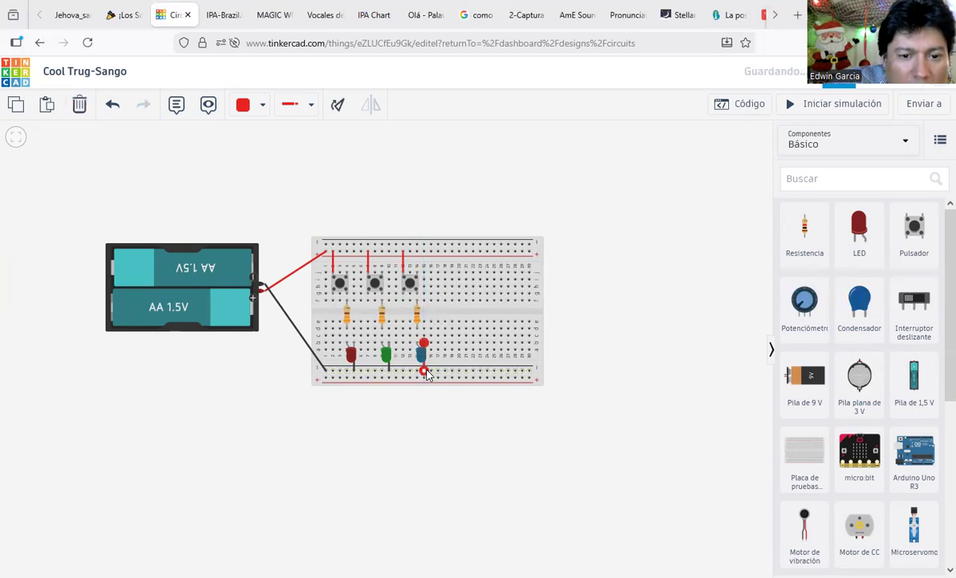
click(254, 107)
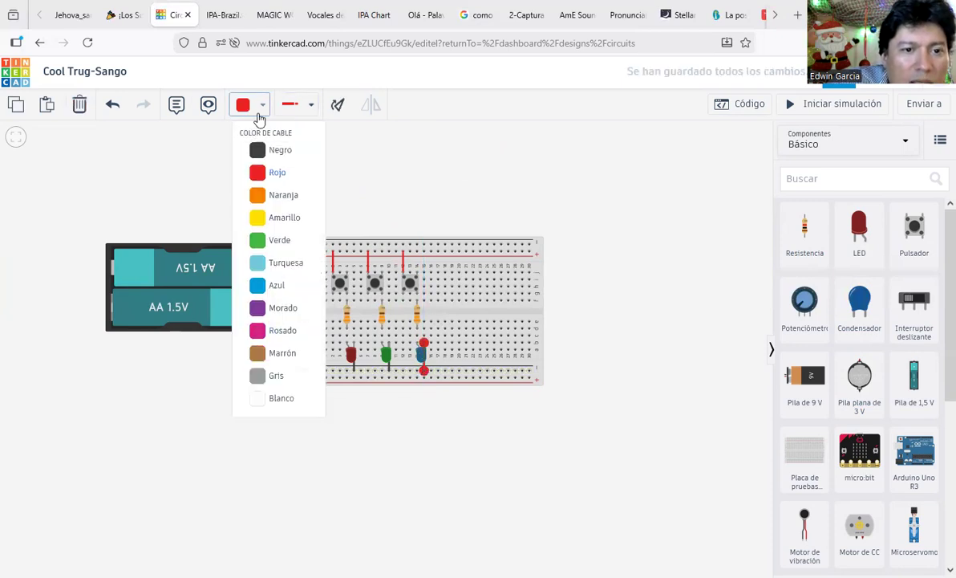
click(267, 146)
click(427, 182)
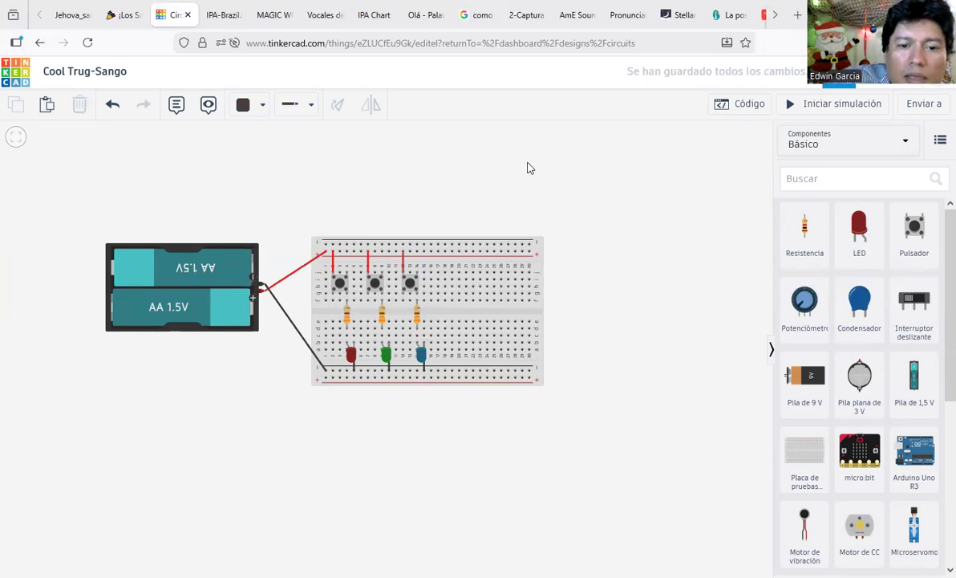
click(872, 106)
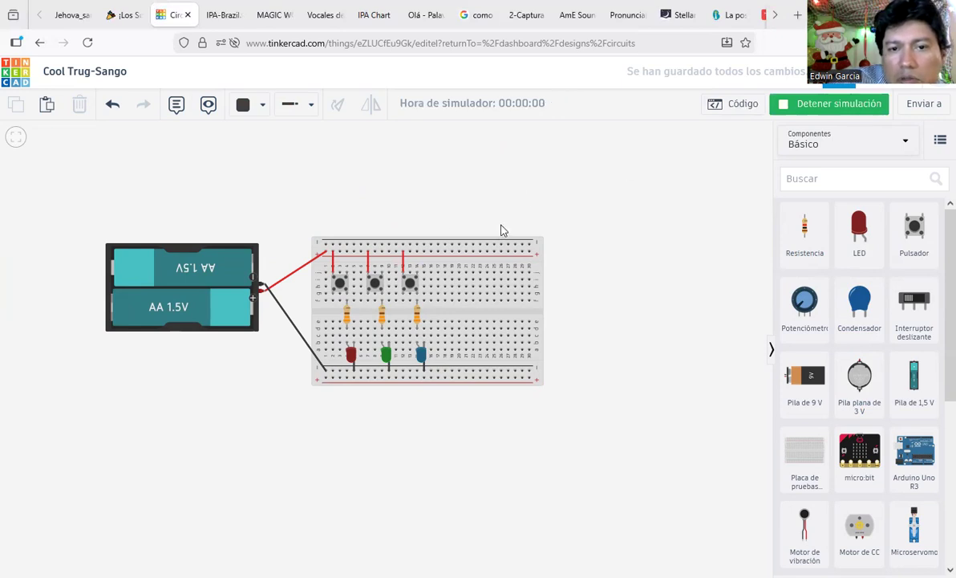
click(338, 282)
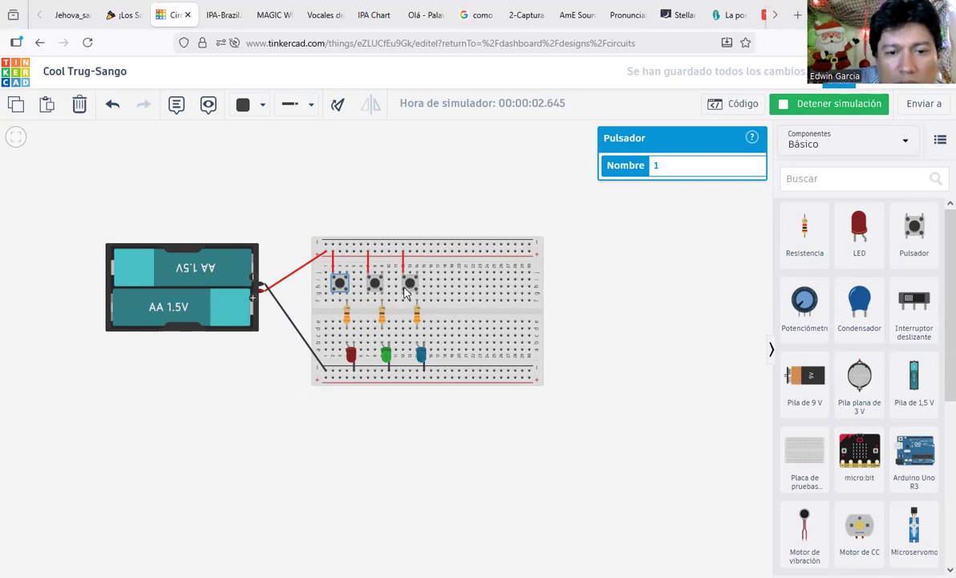
click(409, 283)
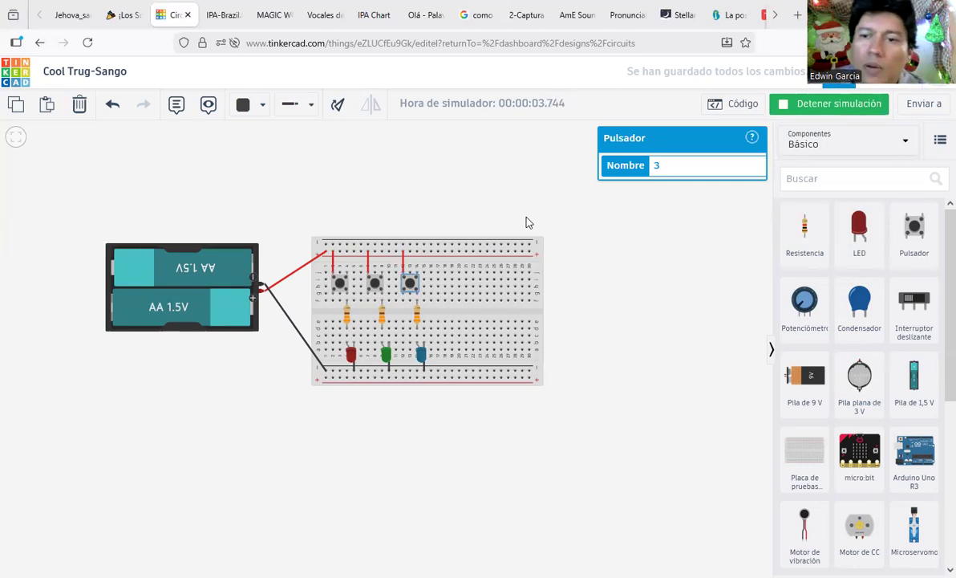
click(821, 112)
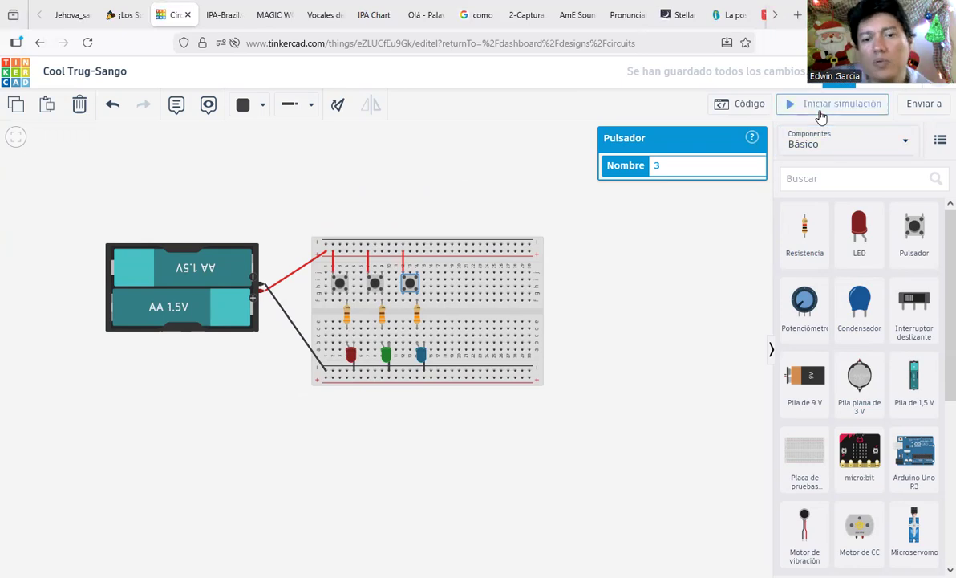